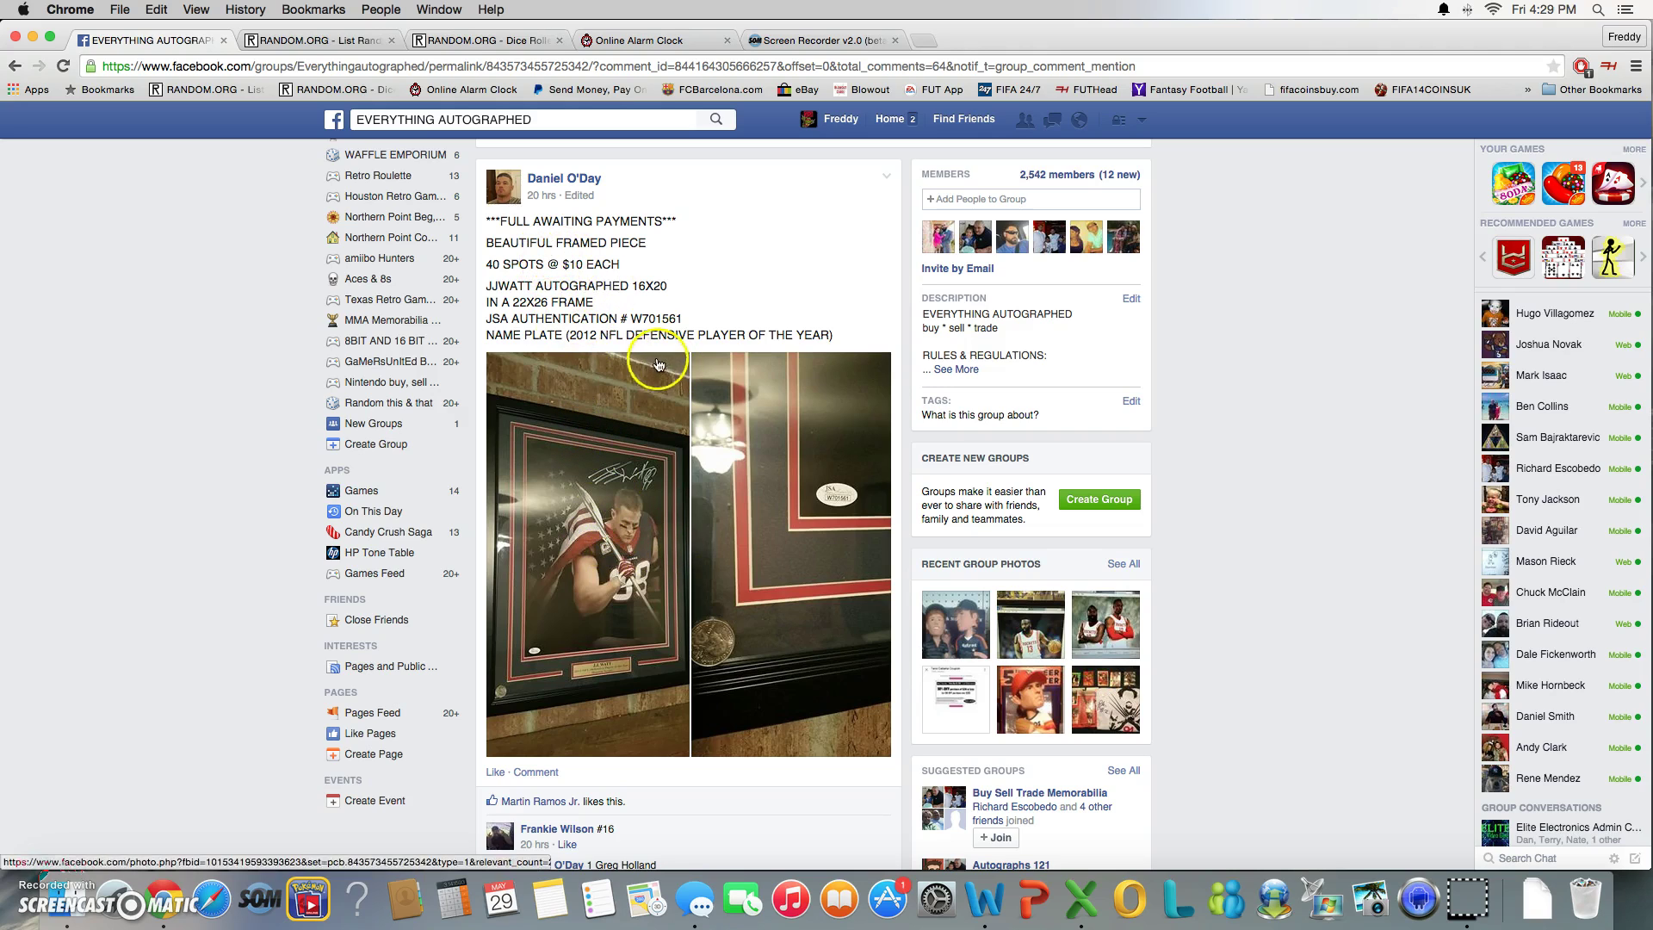
scroll(639, 383, down, 1)
scroll(640, 384, down, 8)
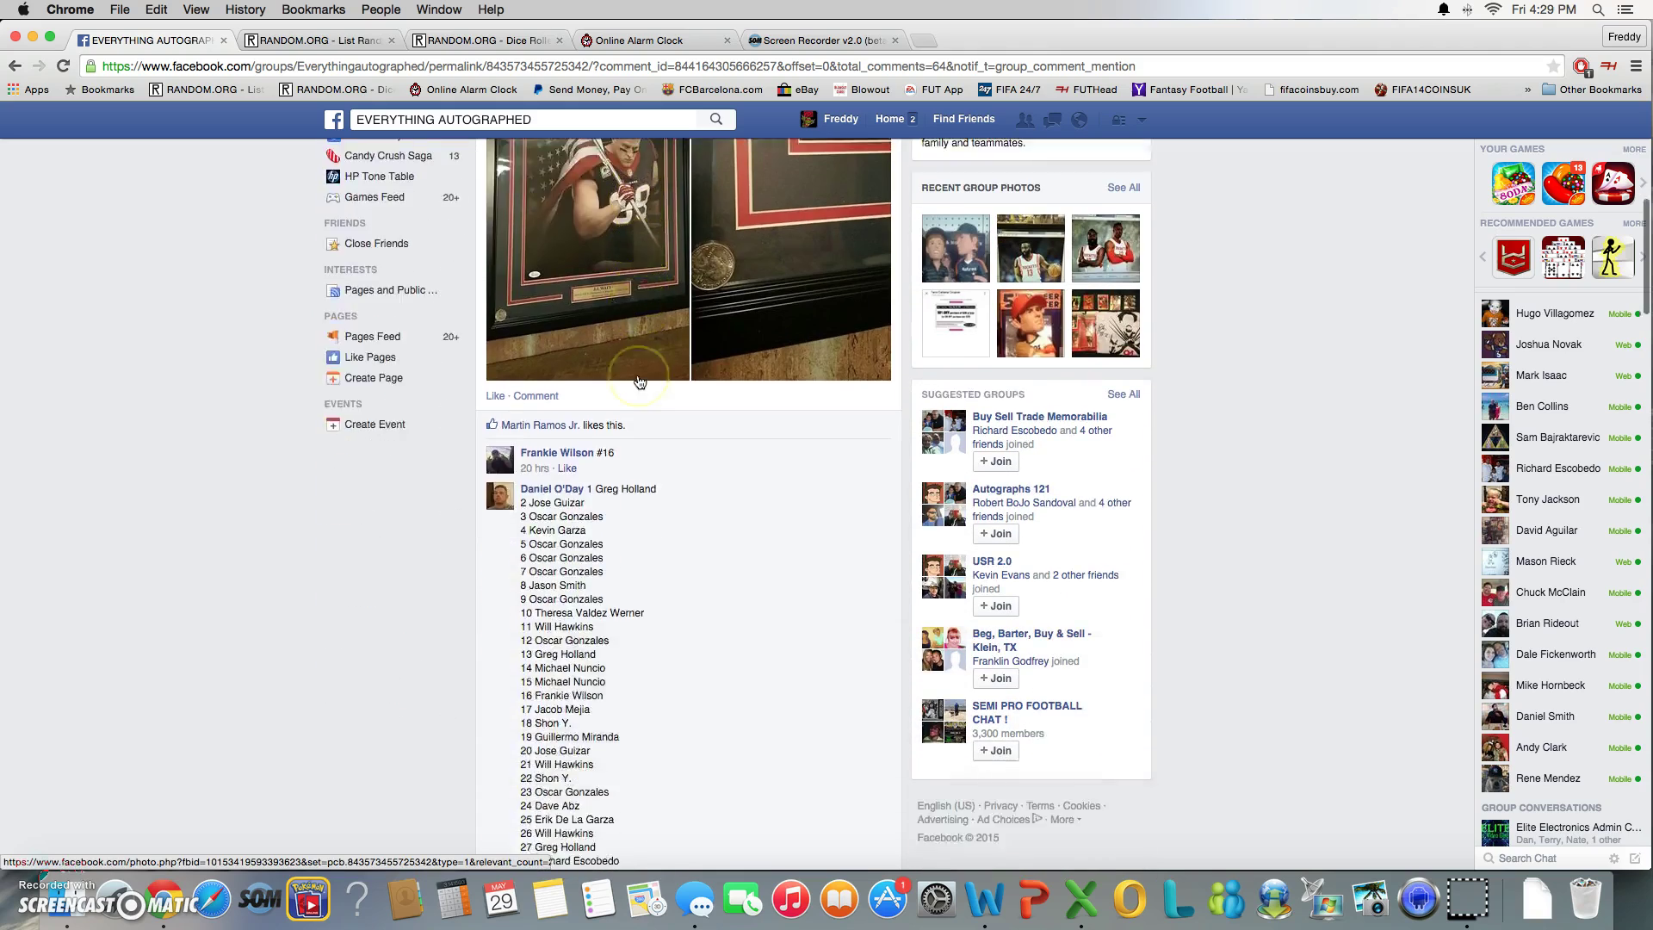
scroll(640, 378, down, 5)
scroll(640, 378, down, 4)
scroll(639, 377, down, 3)
scroll(639, 378, down, 8)
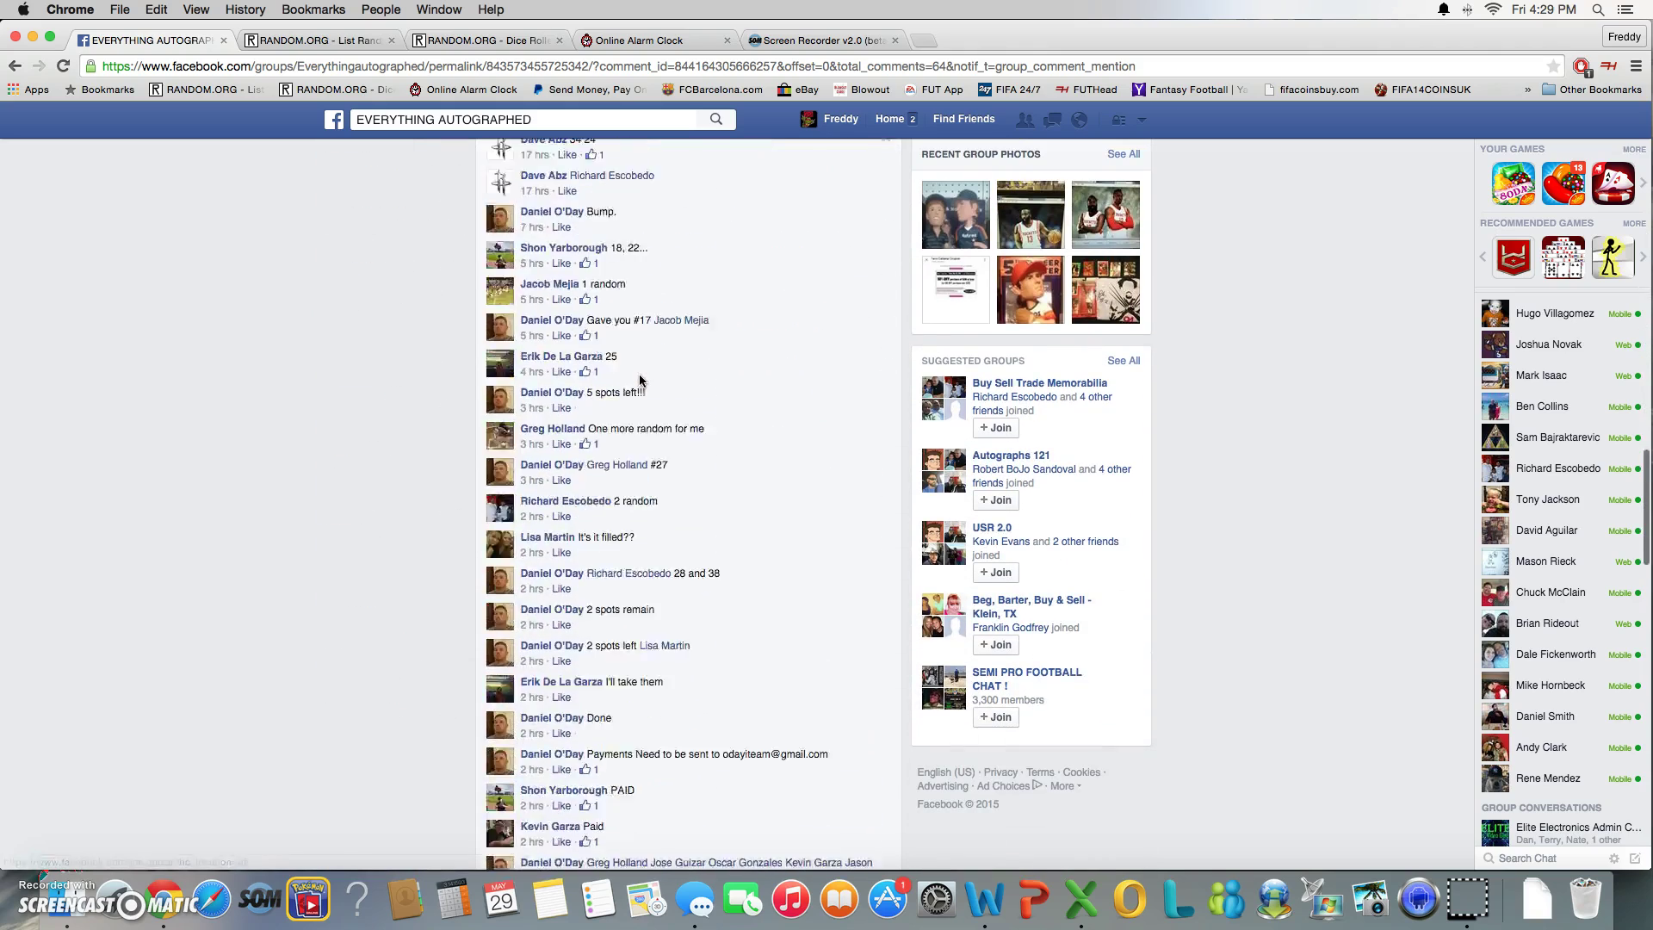
scroll(640, 378, down, 8)
scroll(639, 377, down, 8)
scroll(640, 377, down, 6)
scroll(640, 379, down, 8)
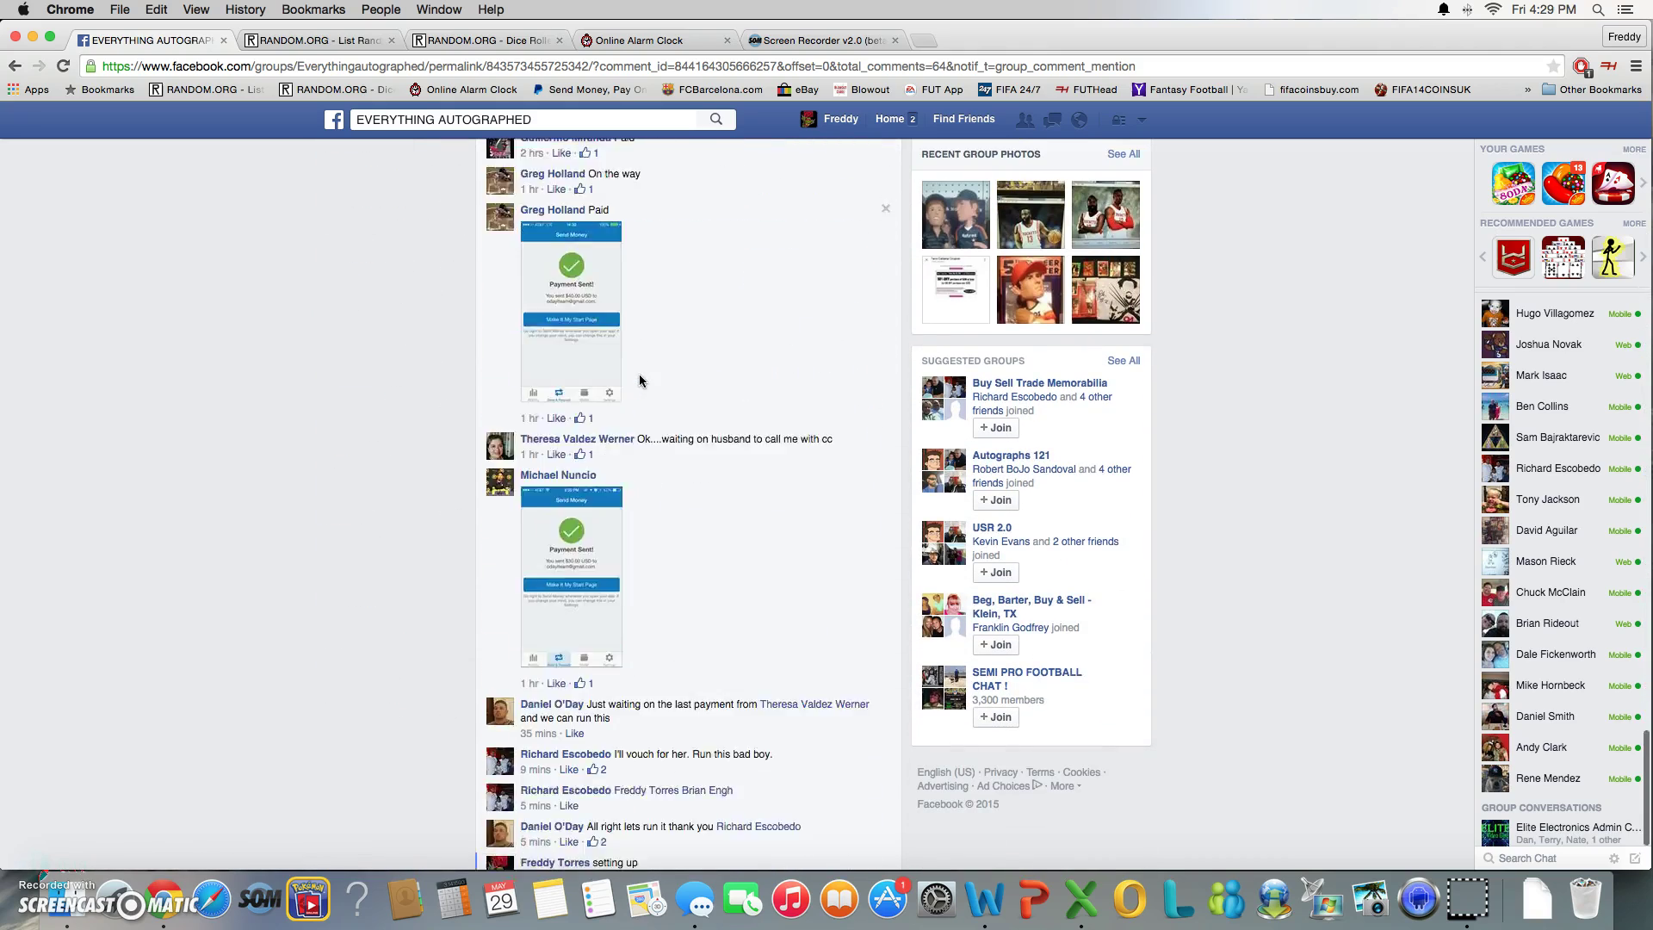
scroll(638, 377, down, 5)
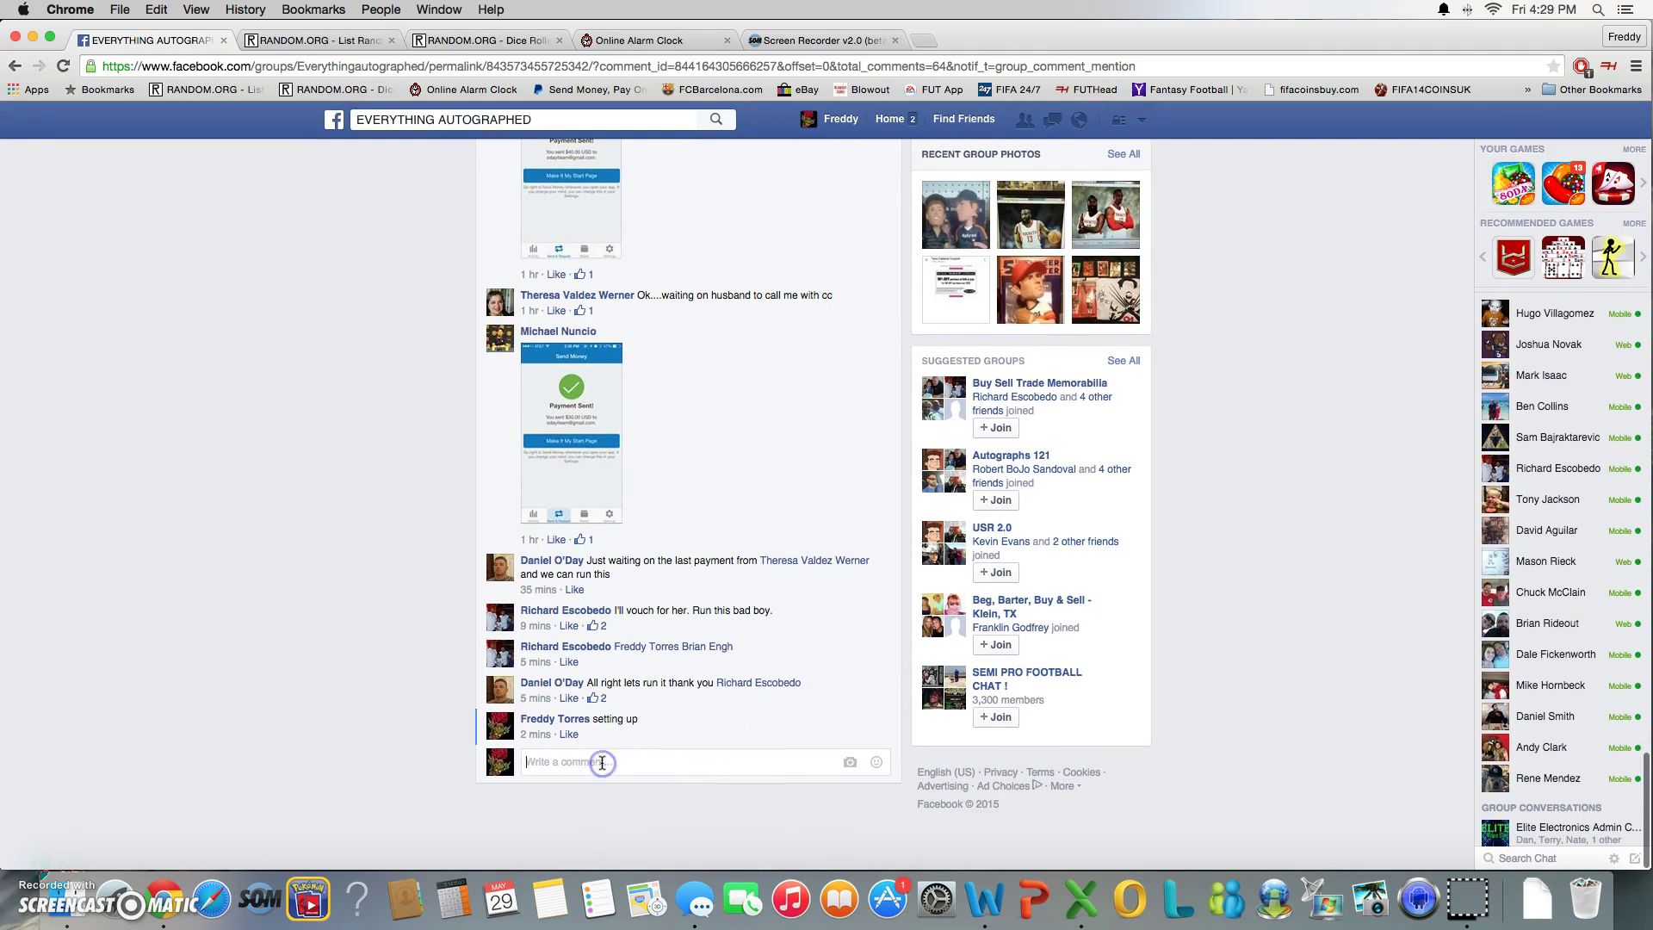
text(live)
Post the 'live' comment below the 'setting up' comment on the group post
key(Return)
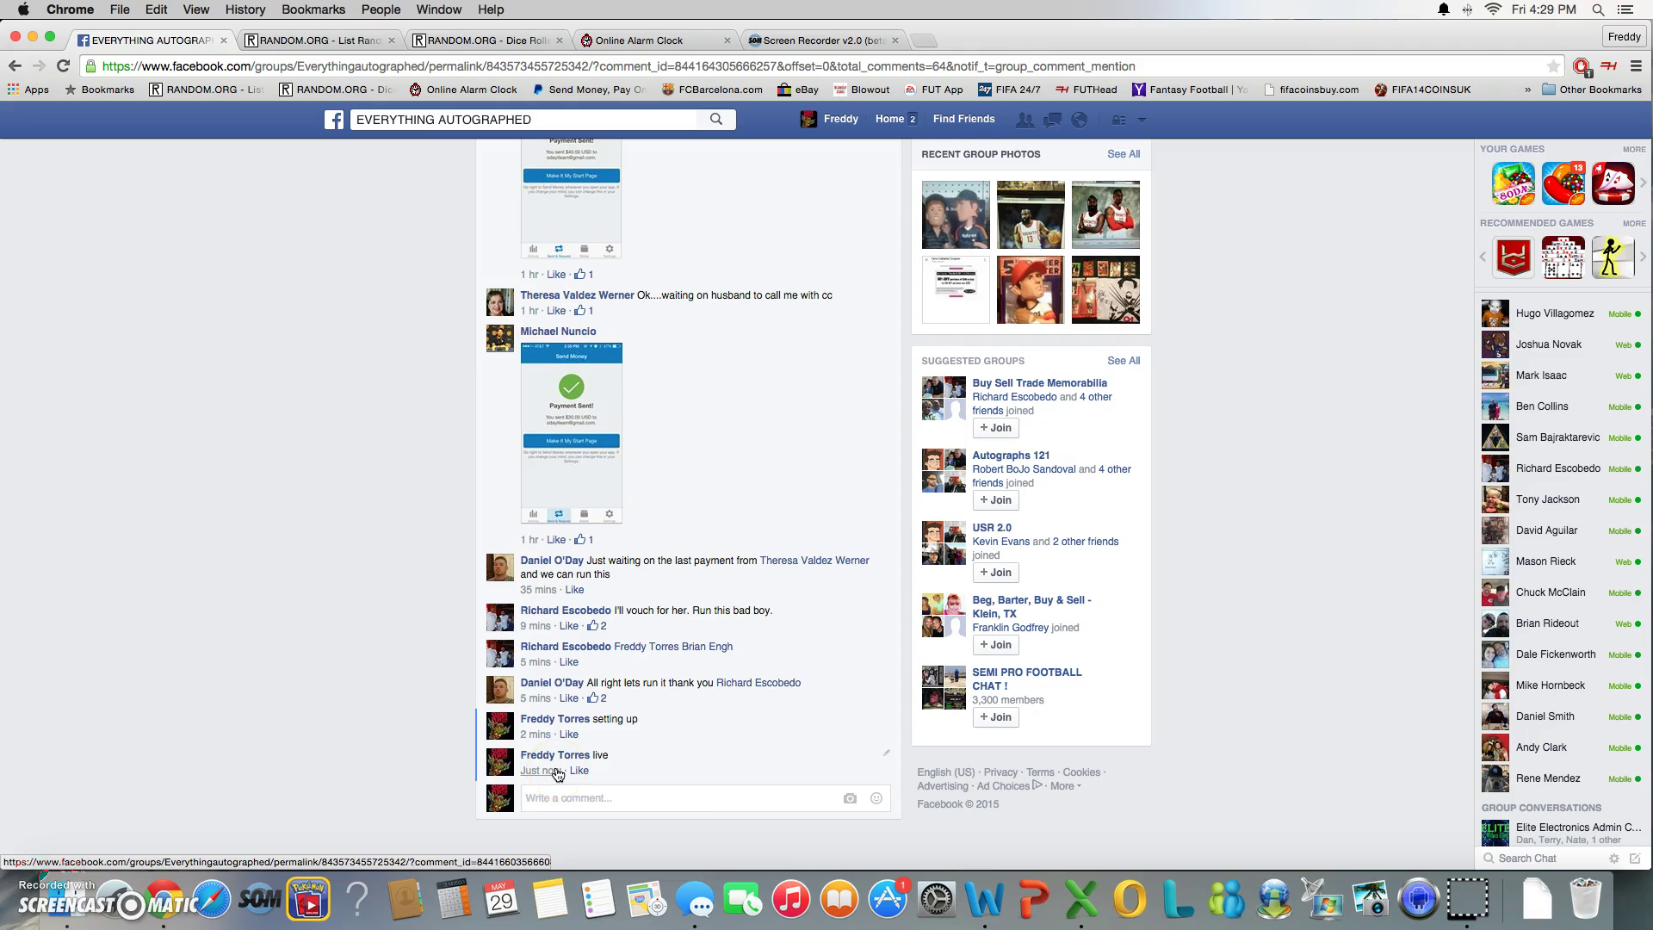
mouse_move(540, 771)
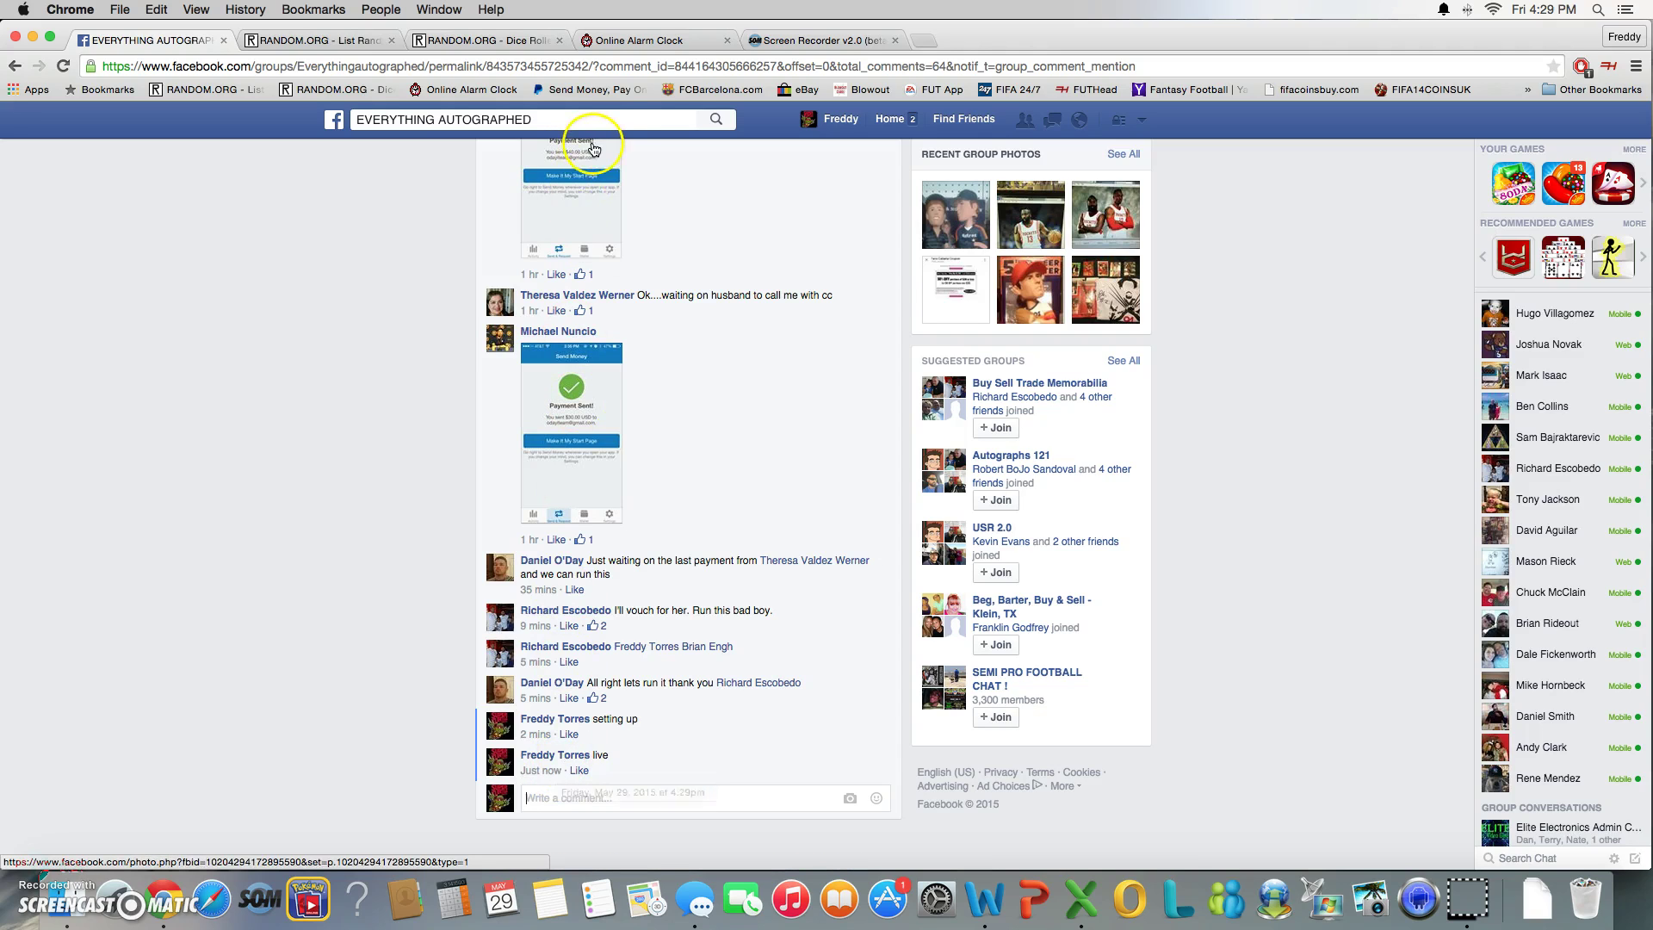
Copy the numbered 1–40 spot list from the Facebook post's comment
click(636, 41)
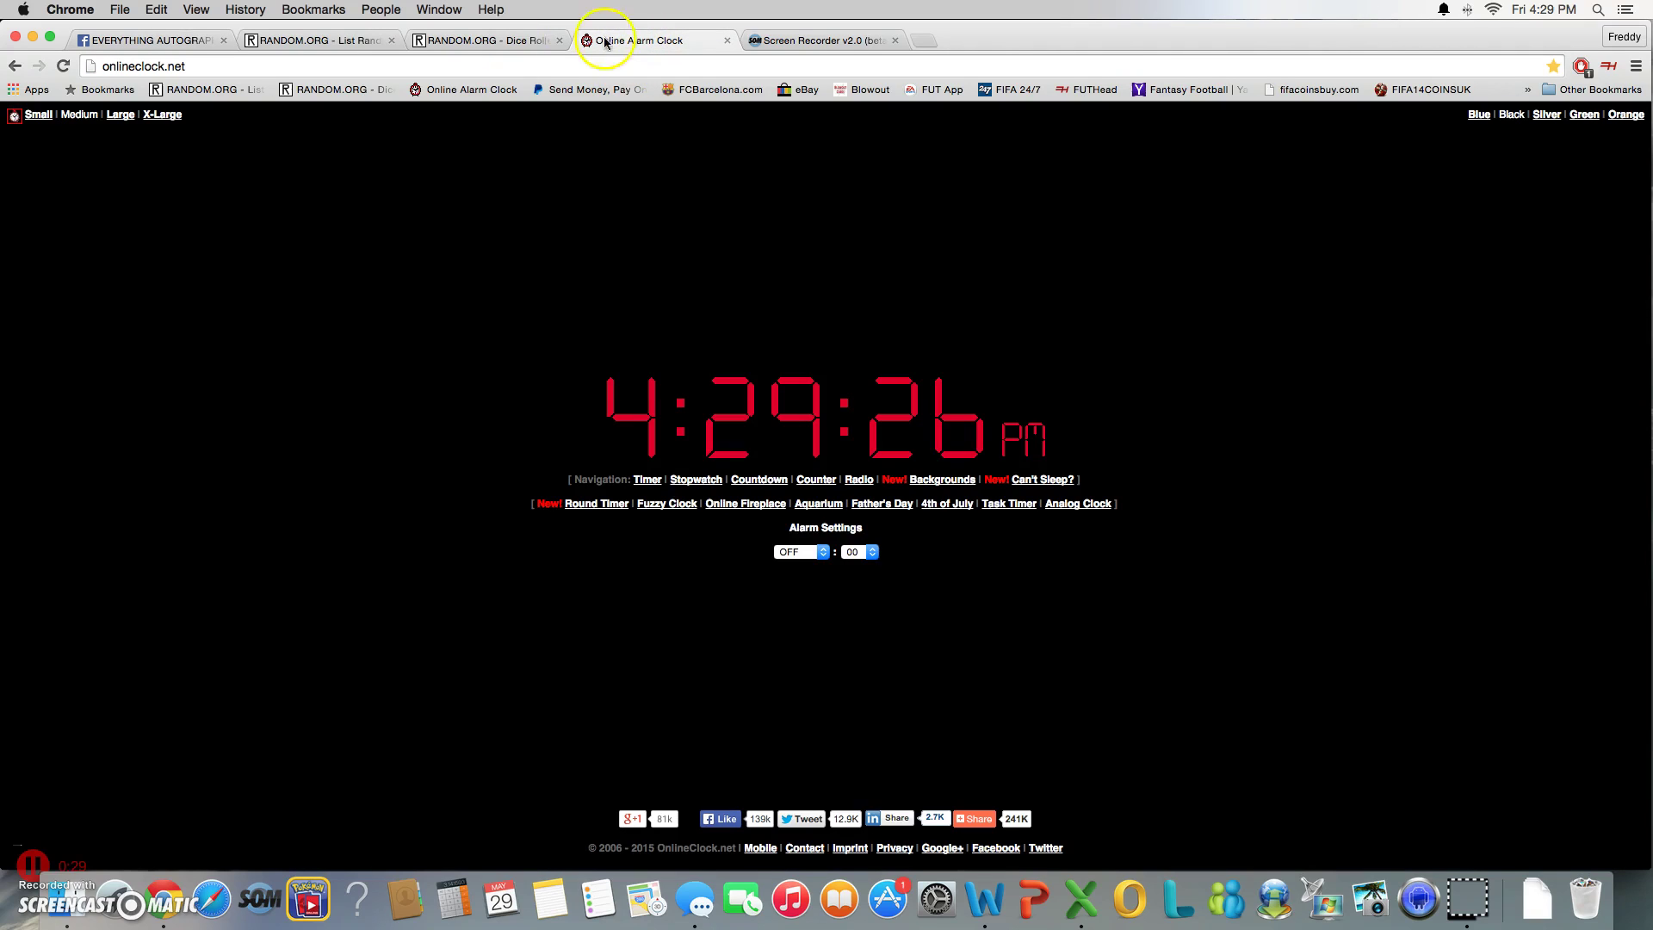
click(144, 40)
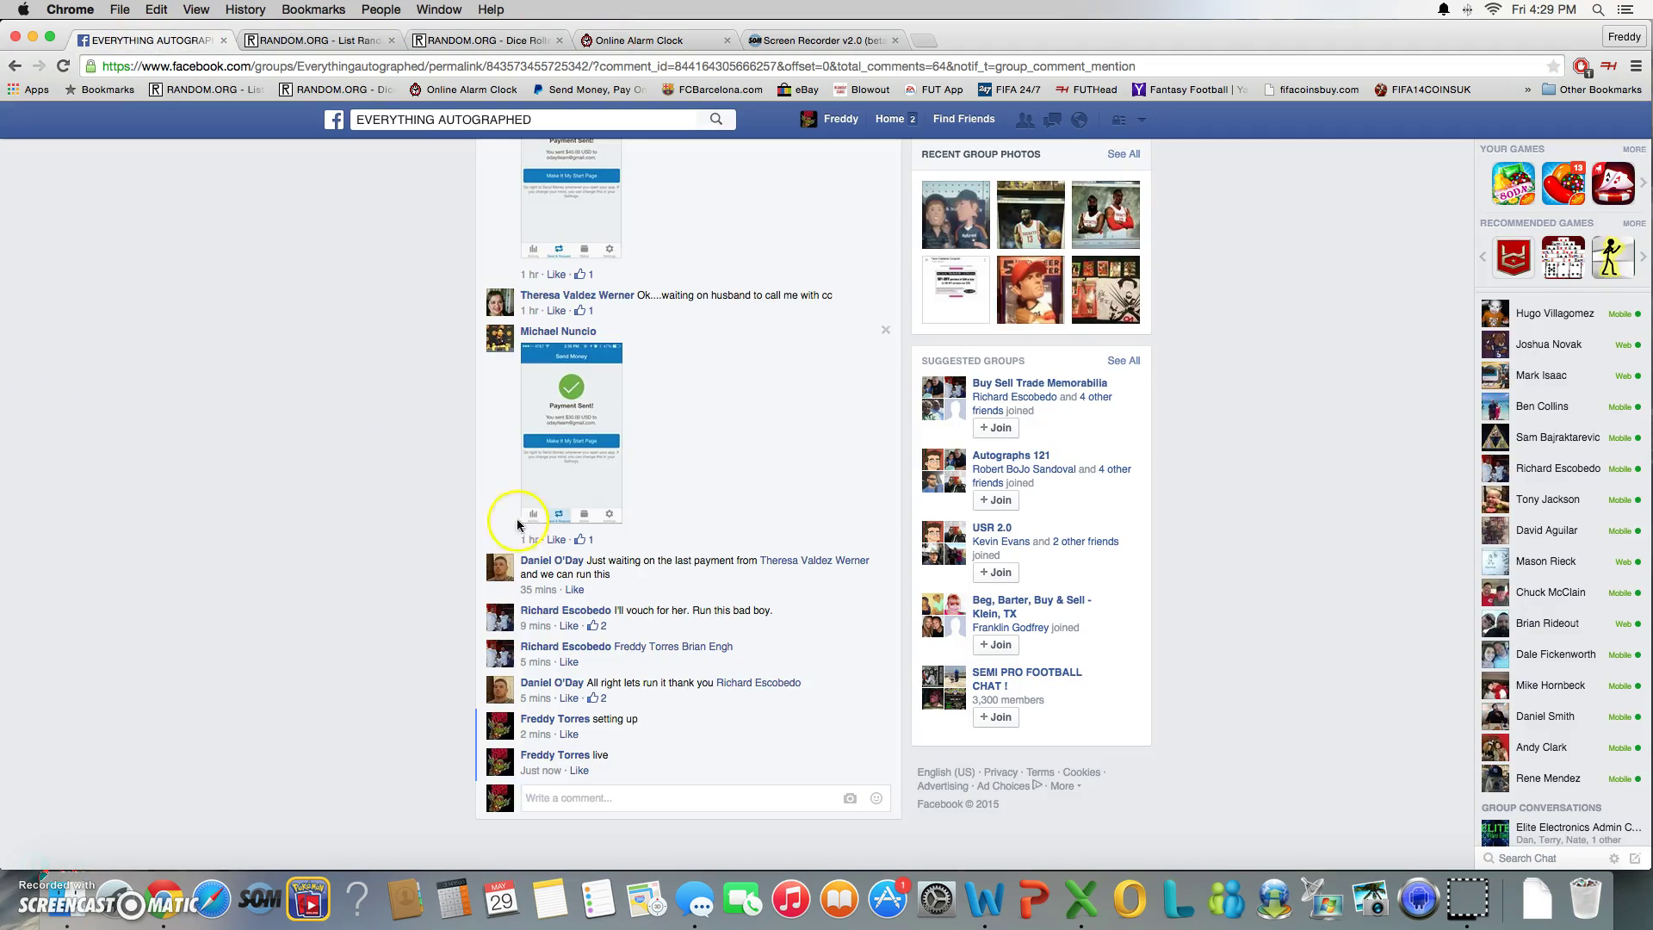
scroll(685, 528, up, 5)
scroll(685, 529, up, 5)
scroll(684, 528, up, 5)
scroll(685, 528, down, 2)
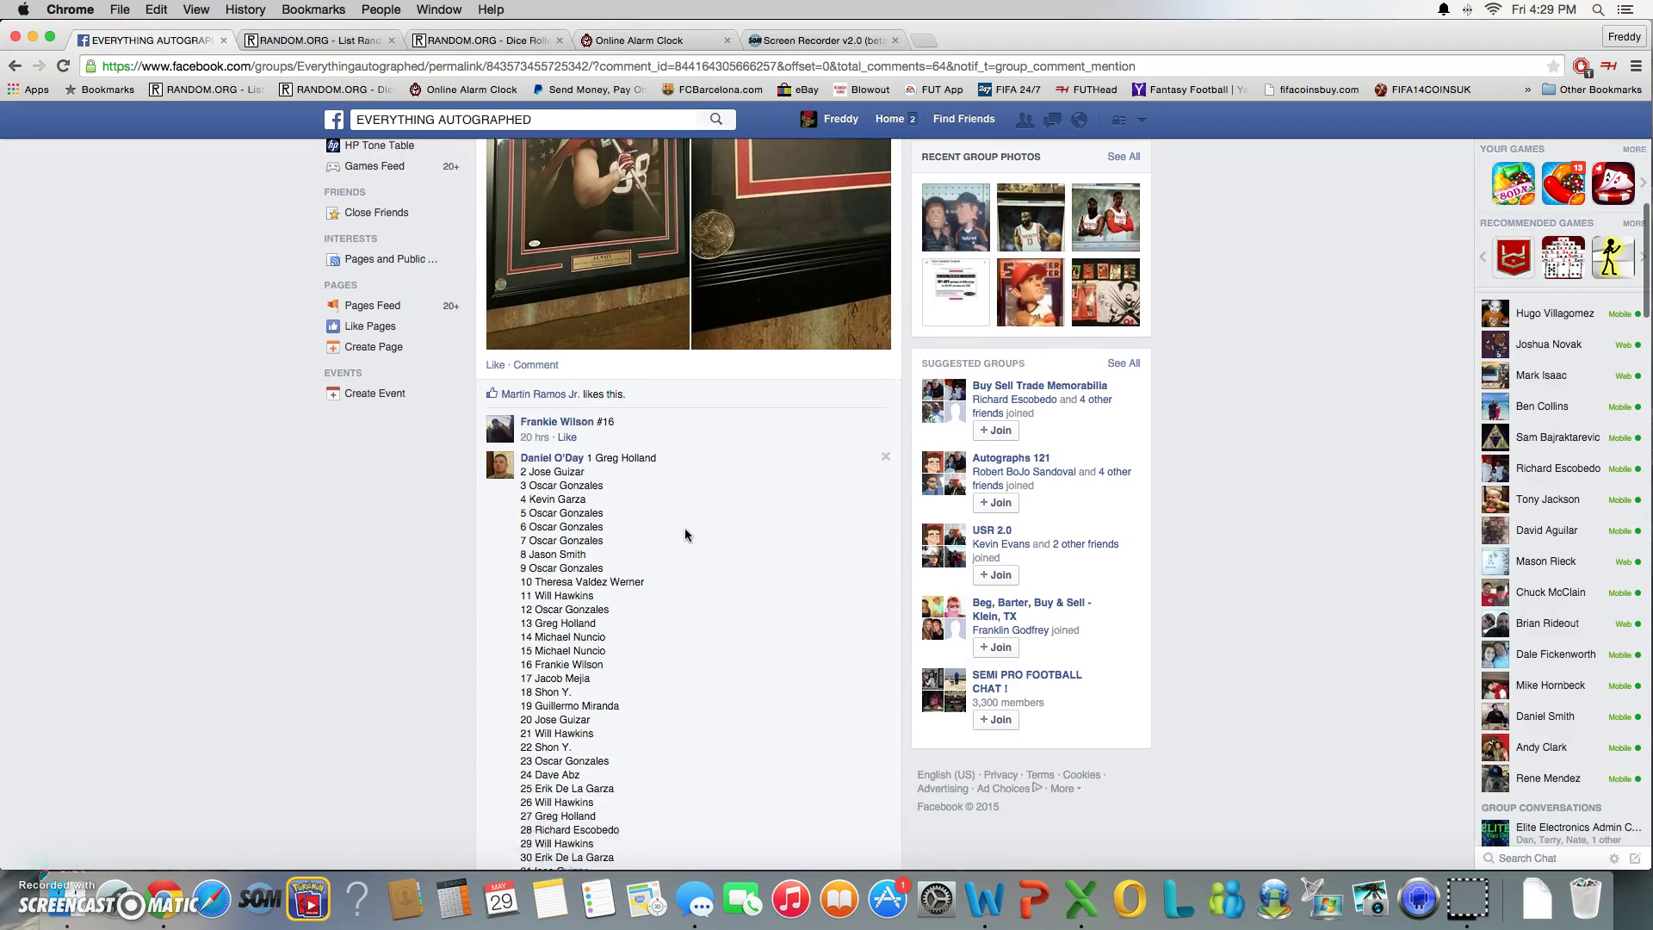
scroll(685, 529, down, 2)
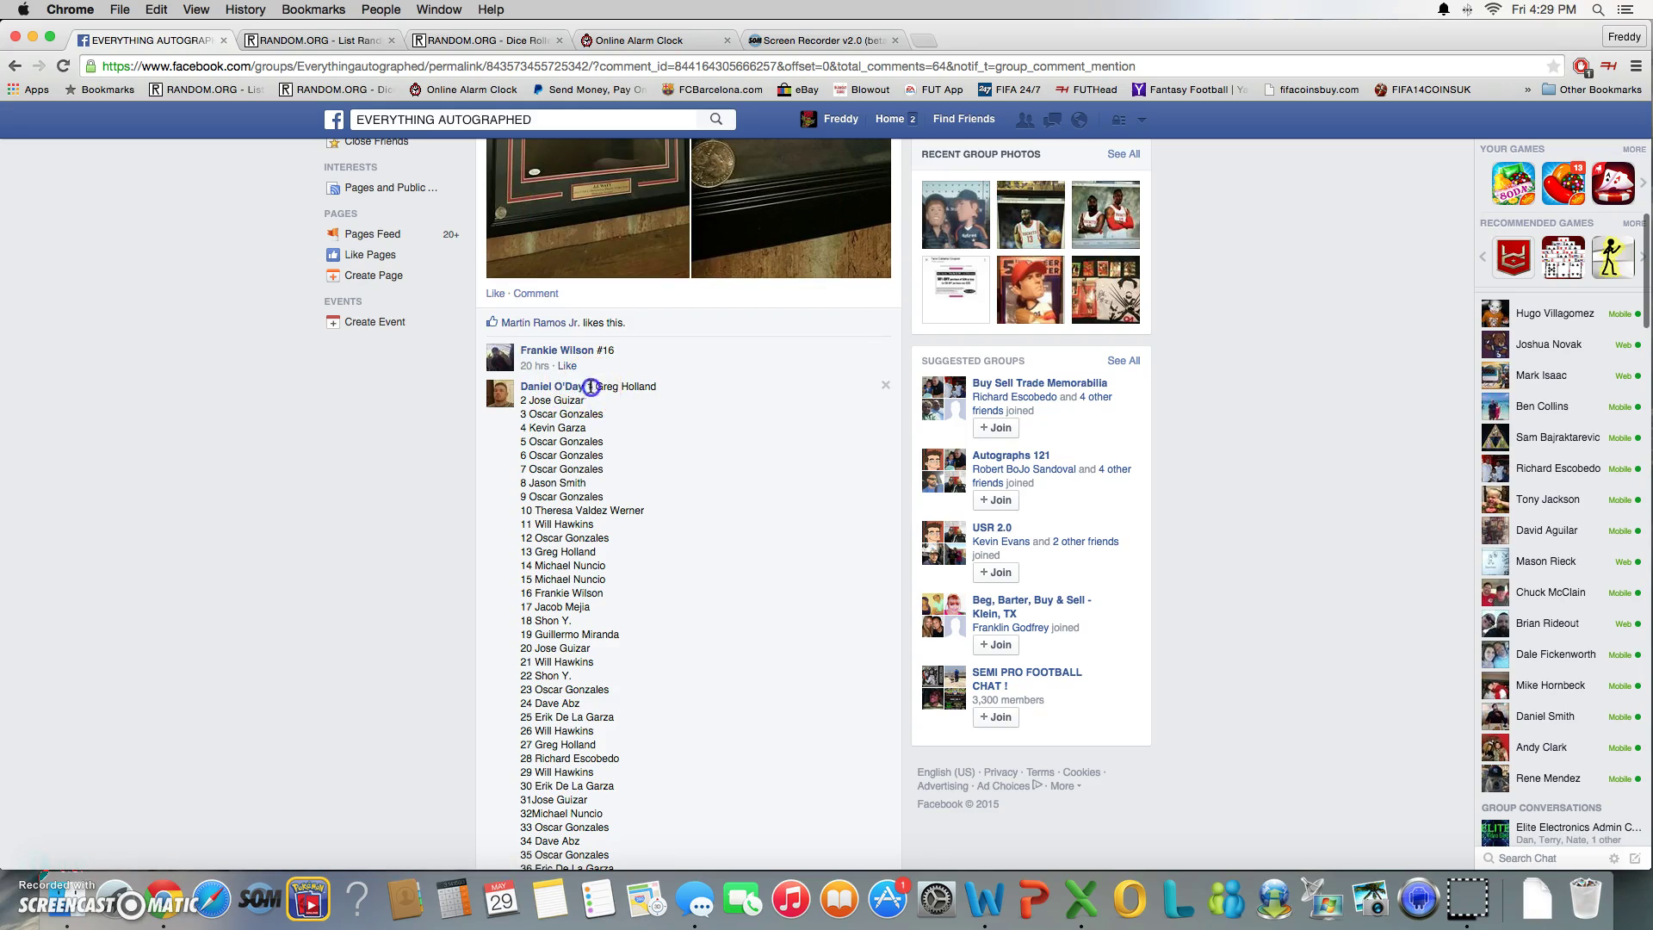
drag(592, 386, 630, 613)
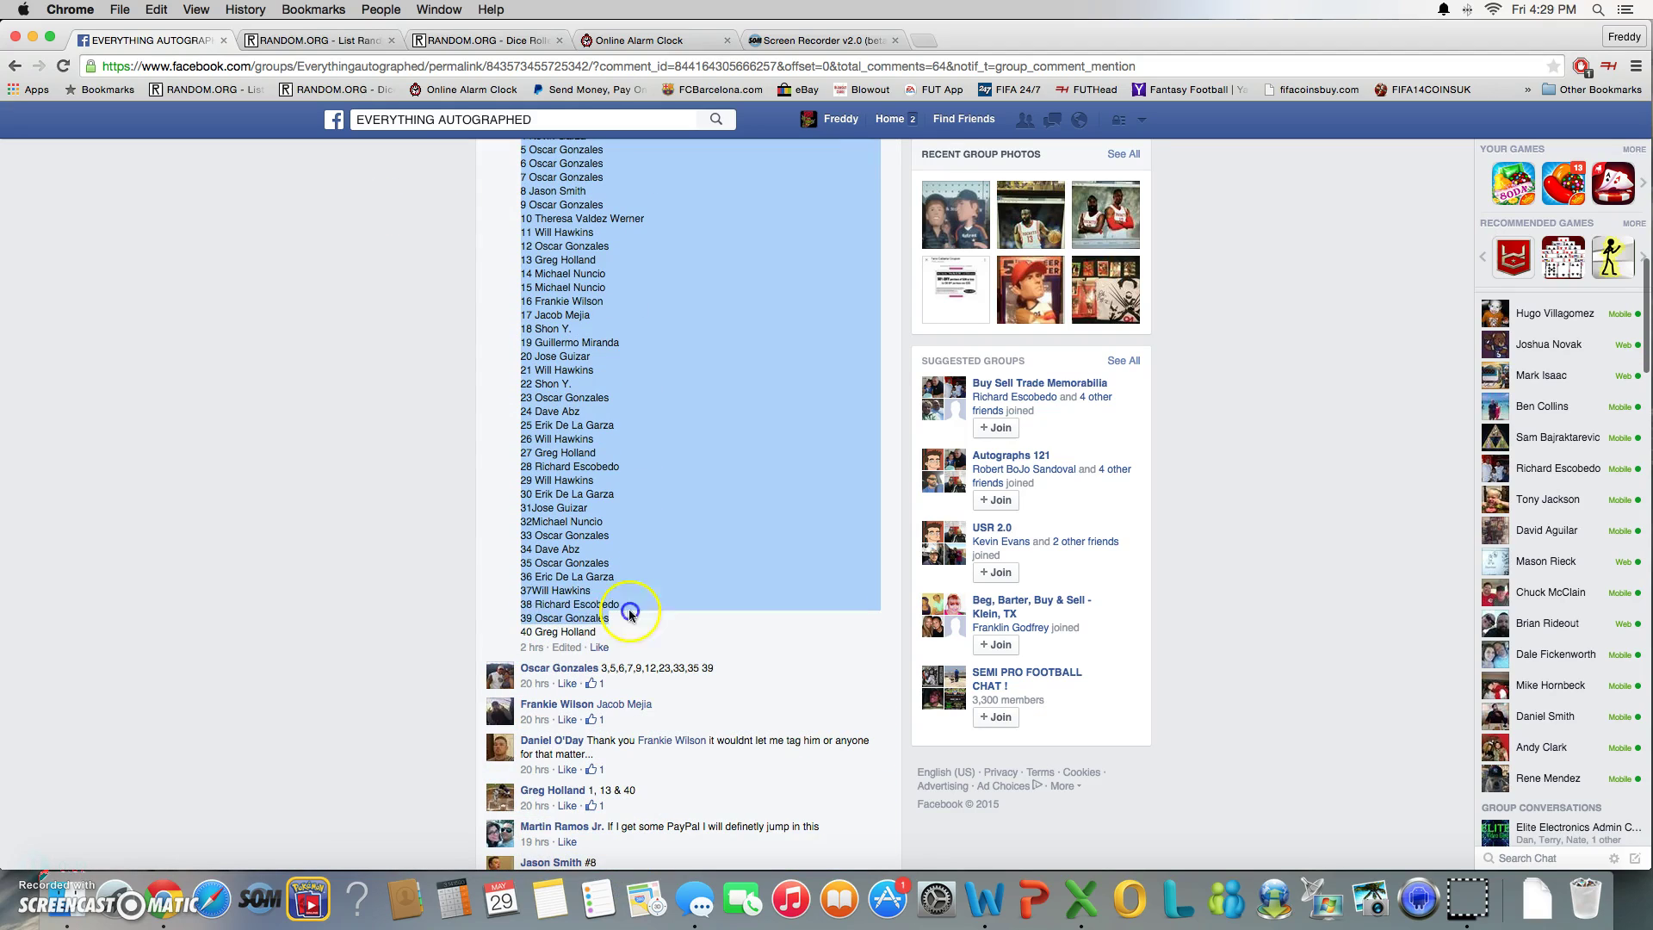
drag(631, 613, 630, 628)
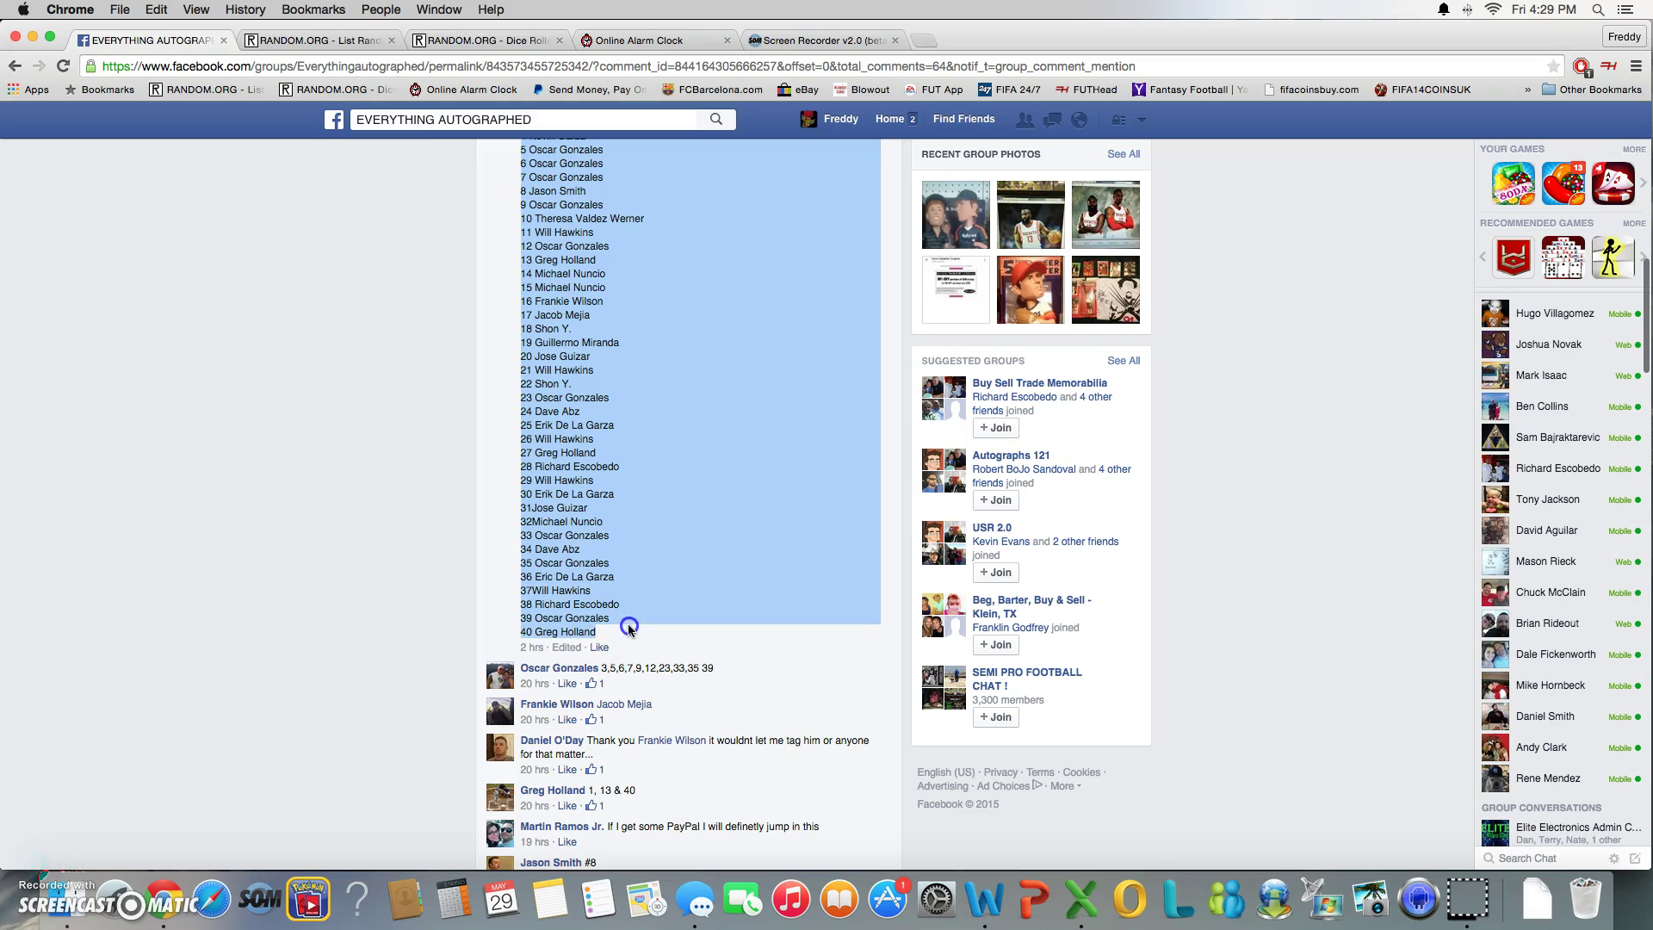
right_click(633, 537)
click(659, 548)
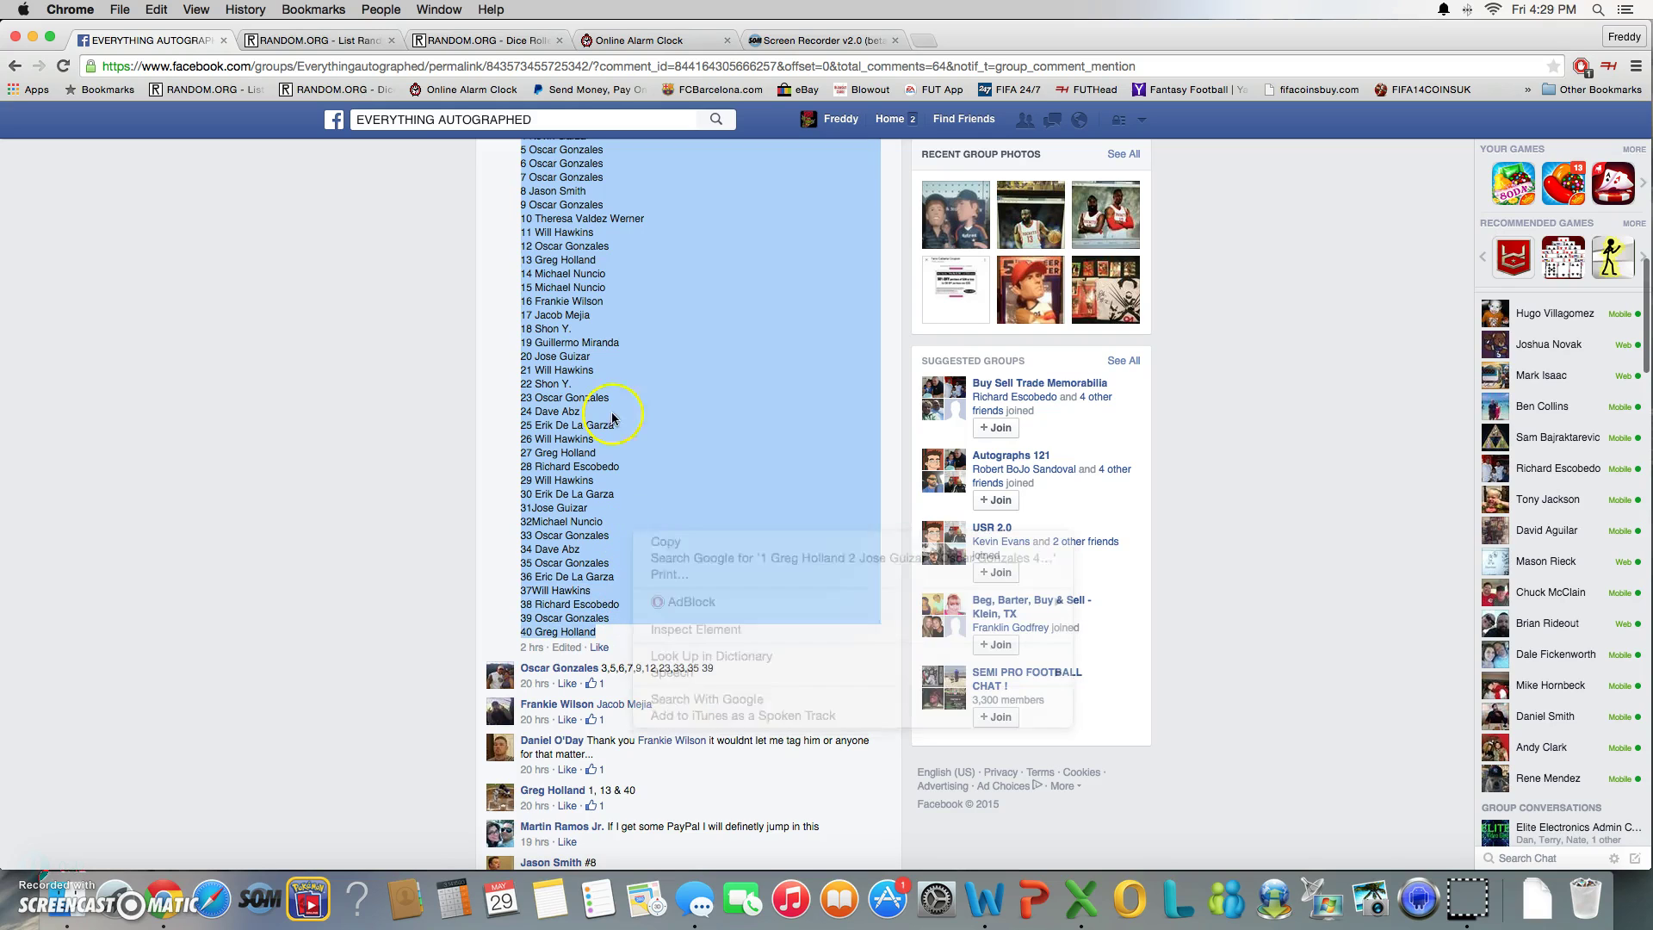
Paste the 40 spots into the List Randomizer box and enlarge it to show them all
click(339, 40)
click(530, 440)
right_click(530, 440)
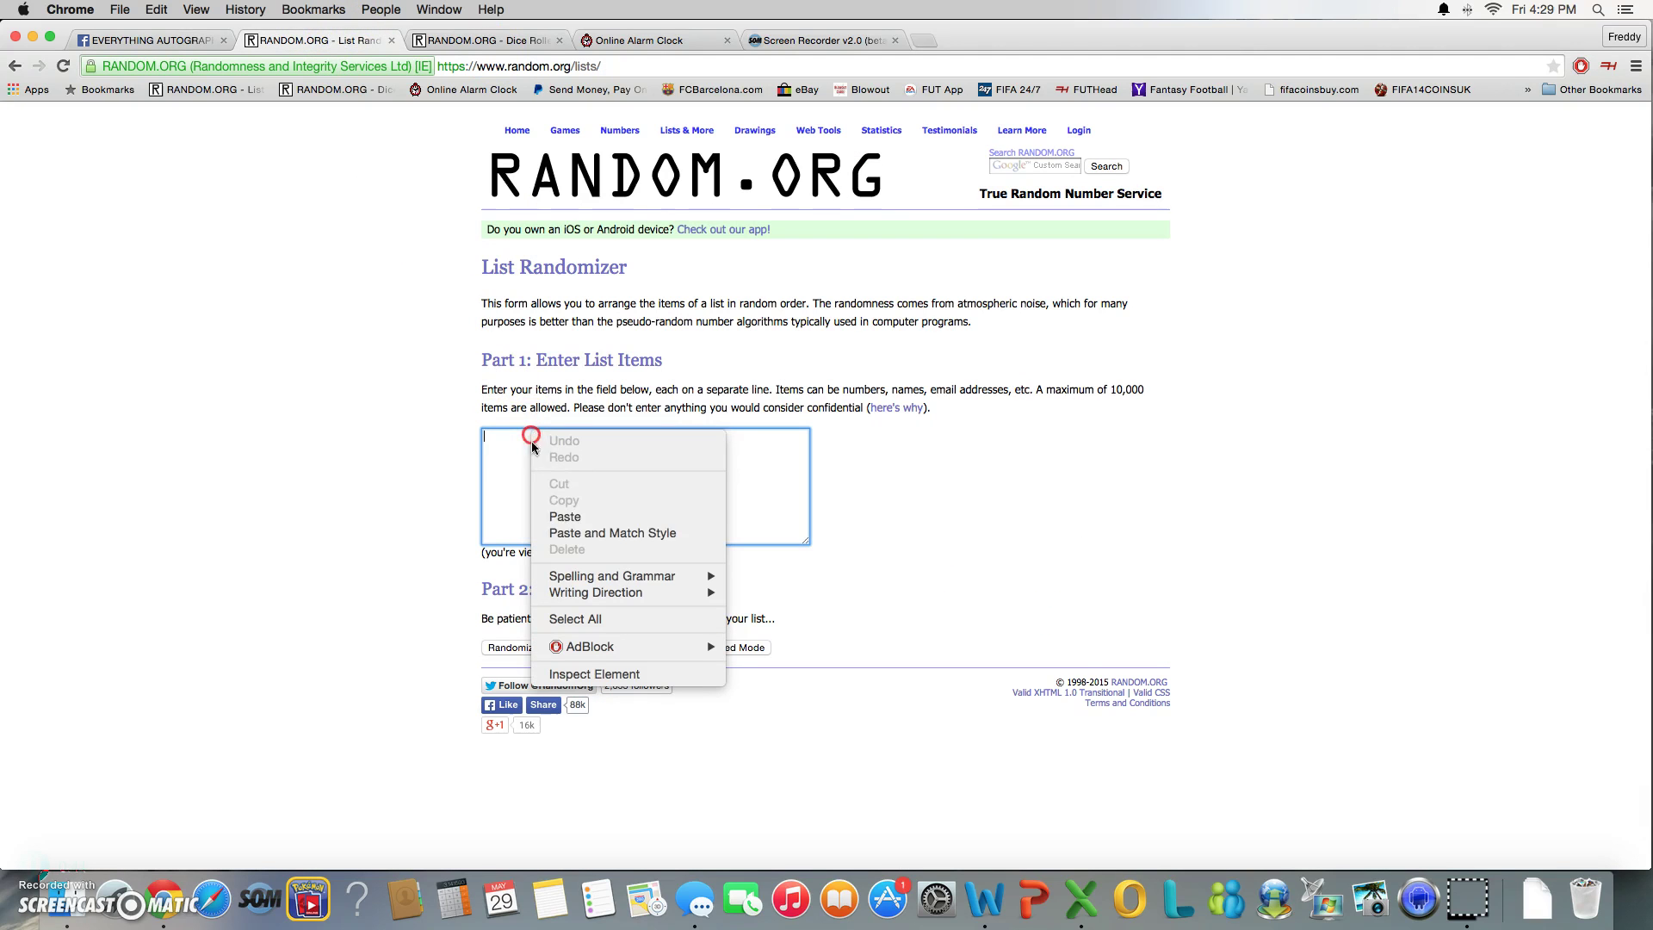
click(563, 517)
drag(807, 543, 816, 866)
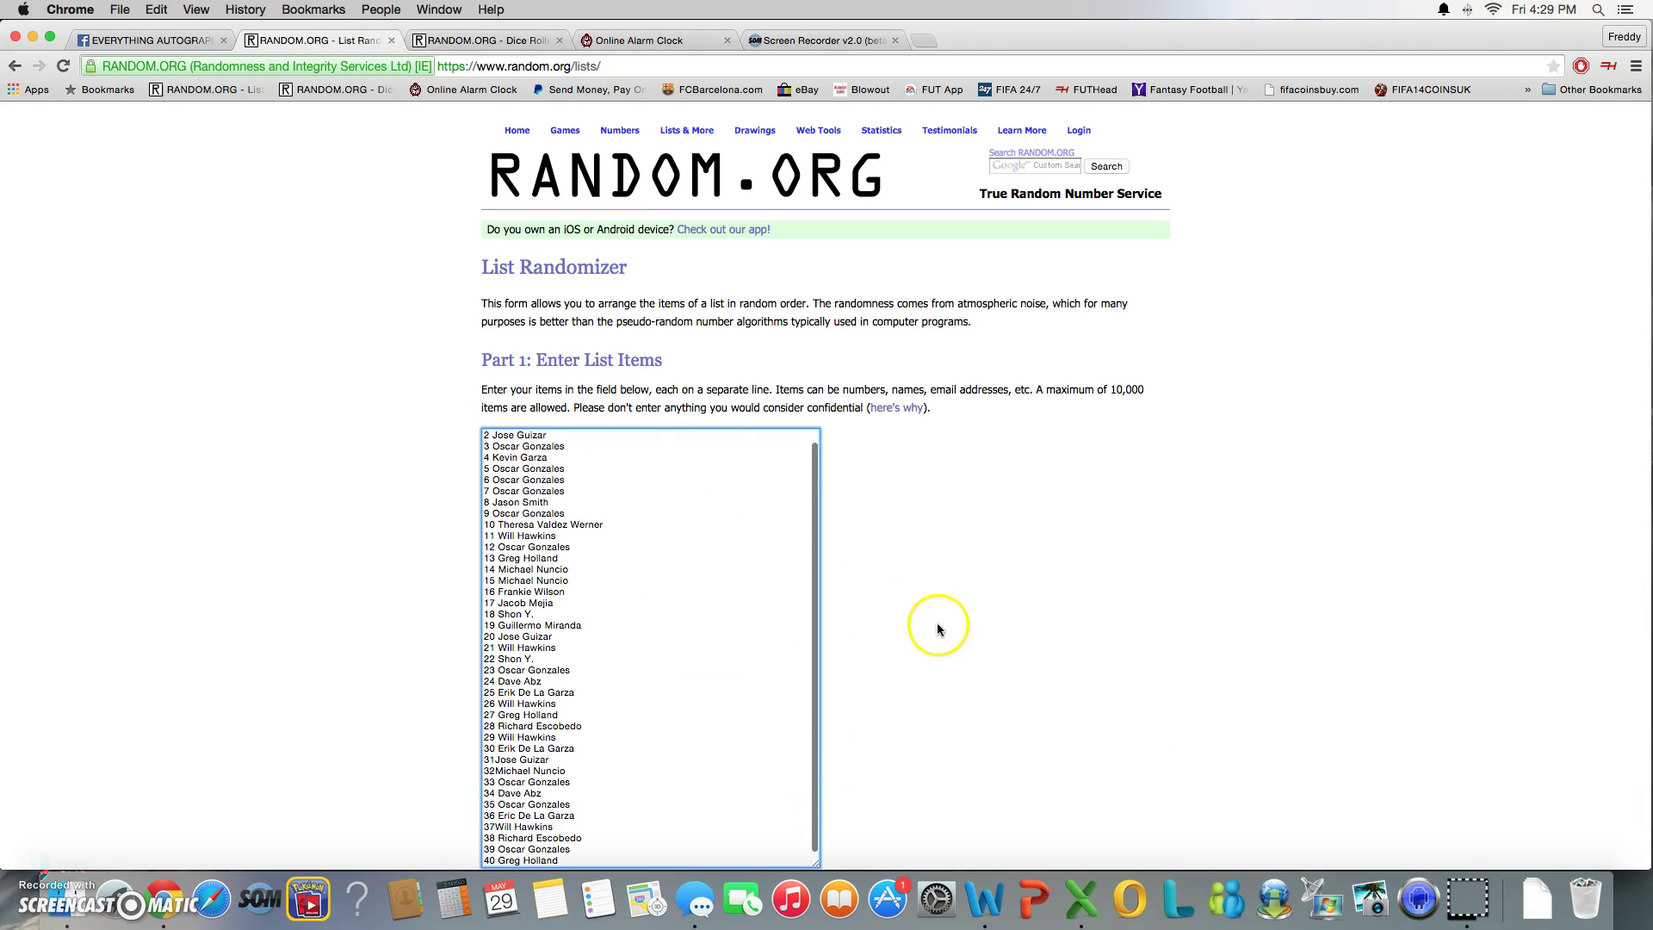
scroll(942, 627, down, 3)
scroll(944, 627, down, 1)
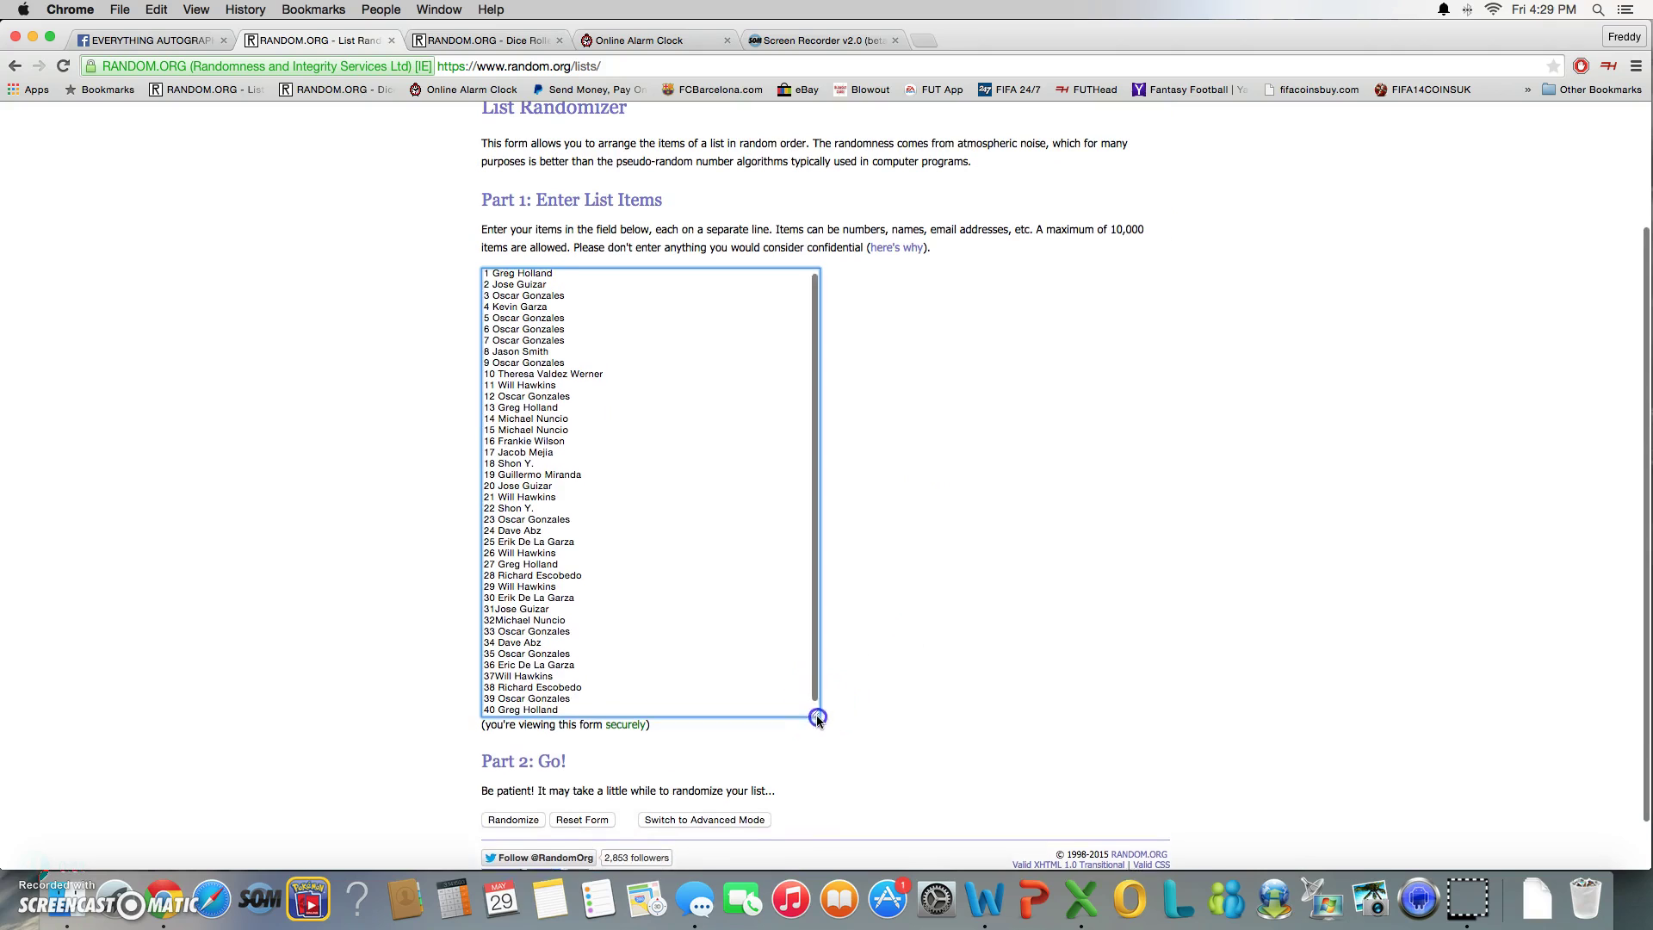
drag(816, 707, 818, 721)
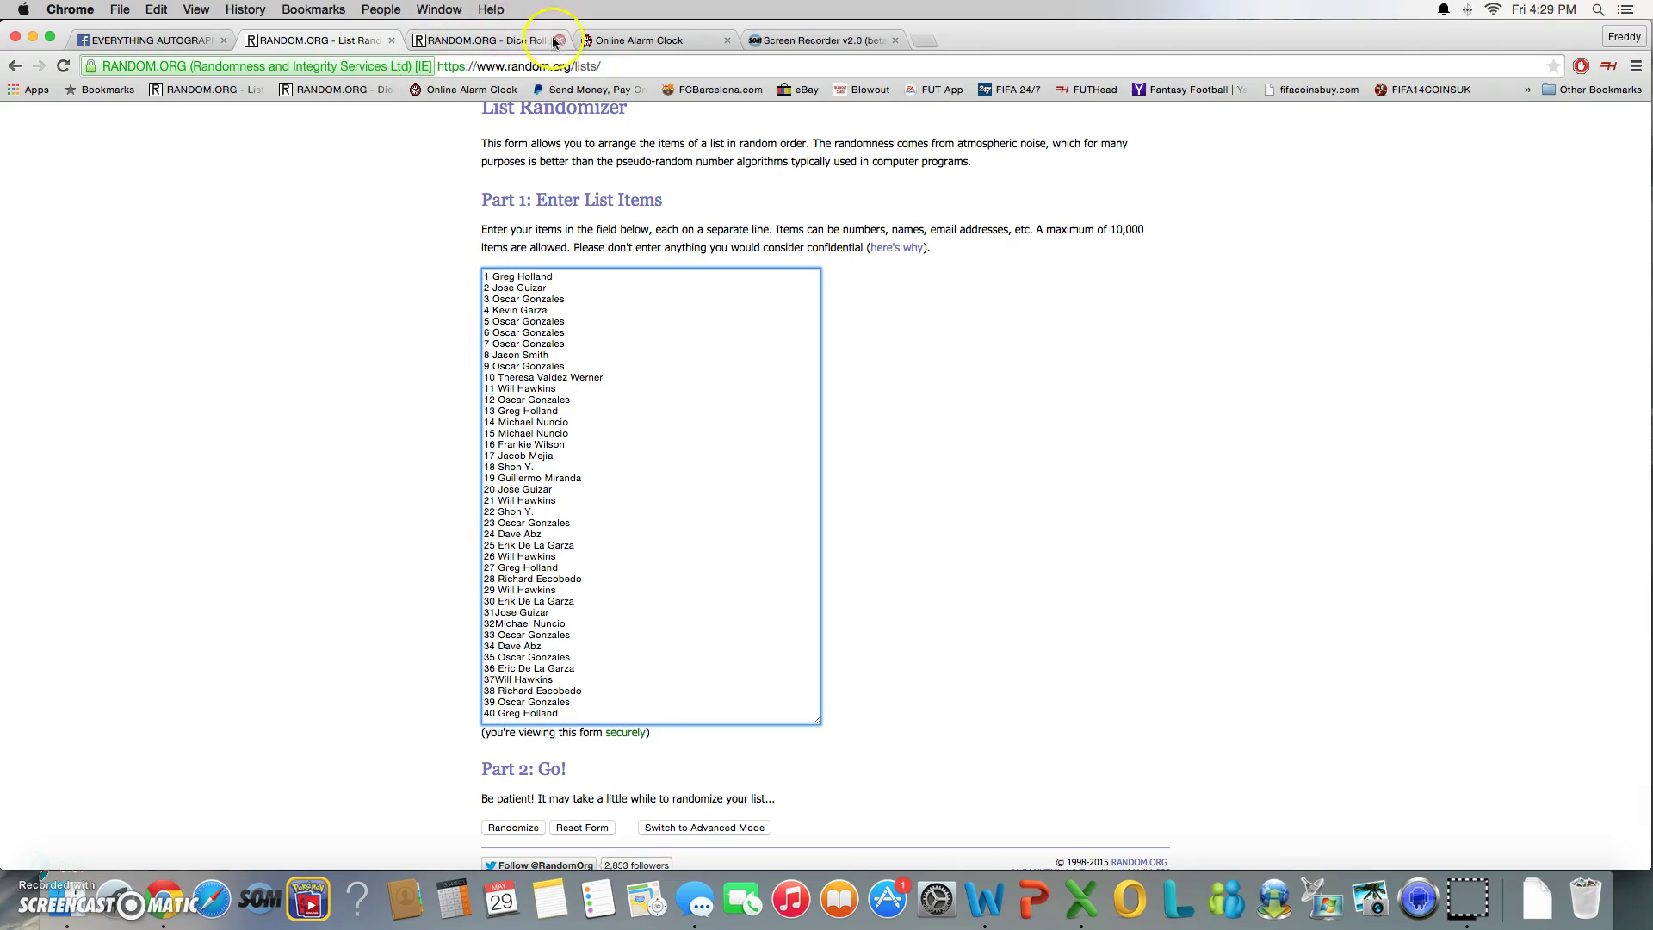
click(485, 40)
click(651, 40)
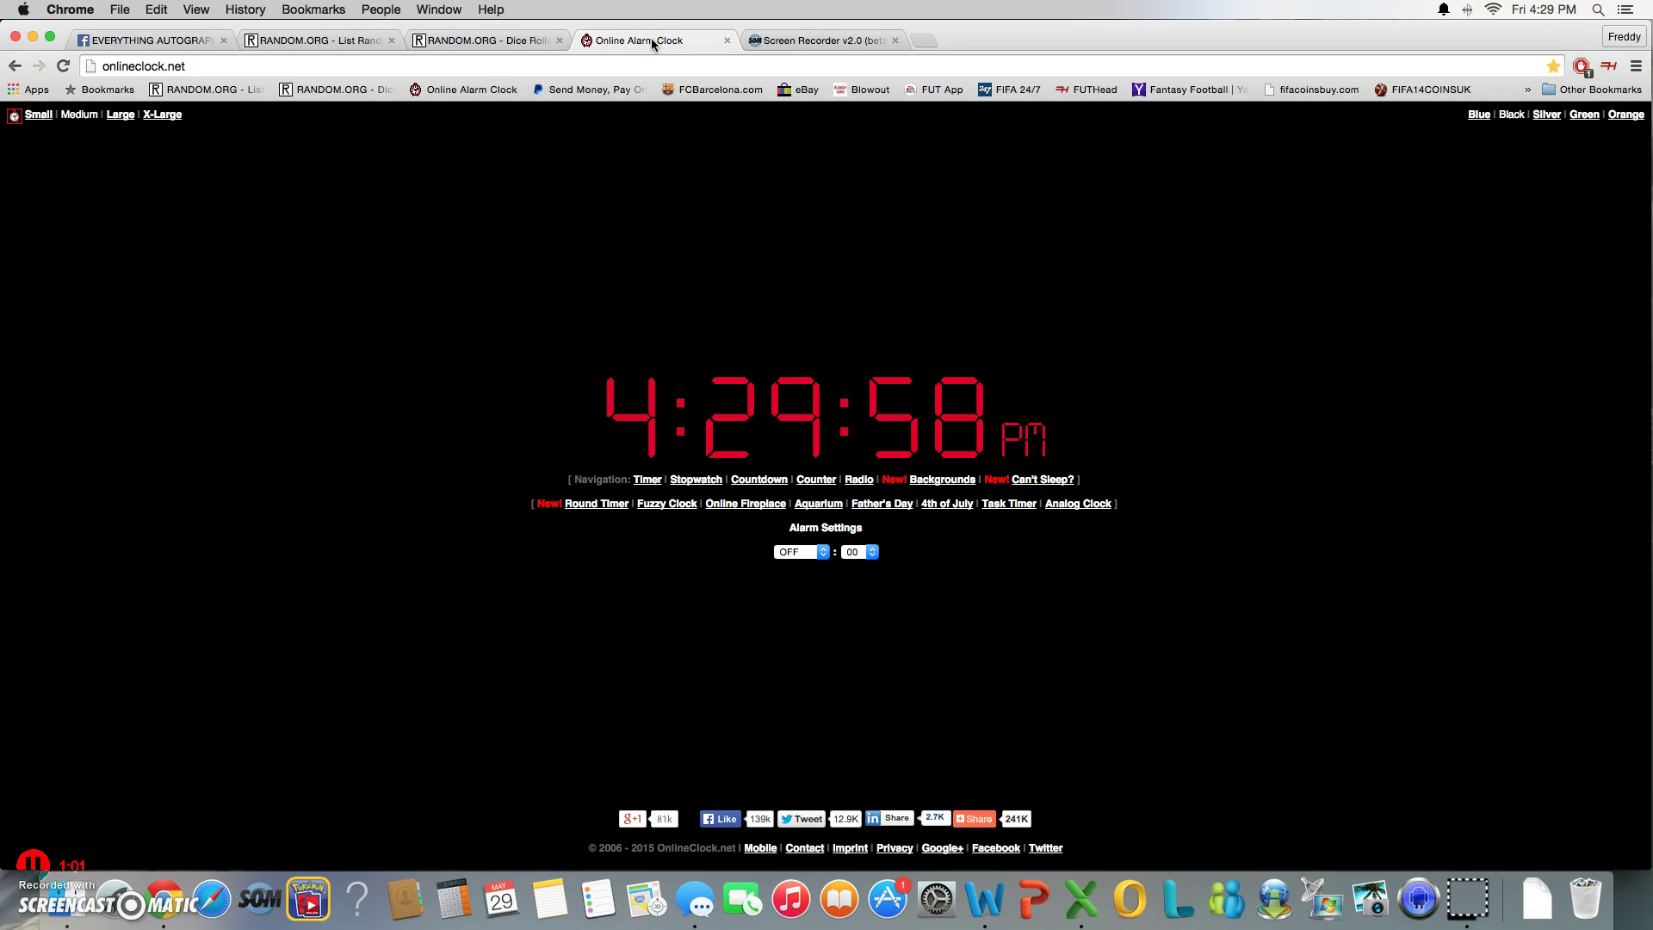
Roll the two dice on the Dice Roller, then roll them again
click(485, 40)
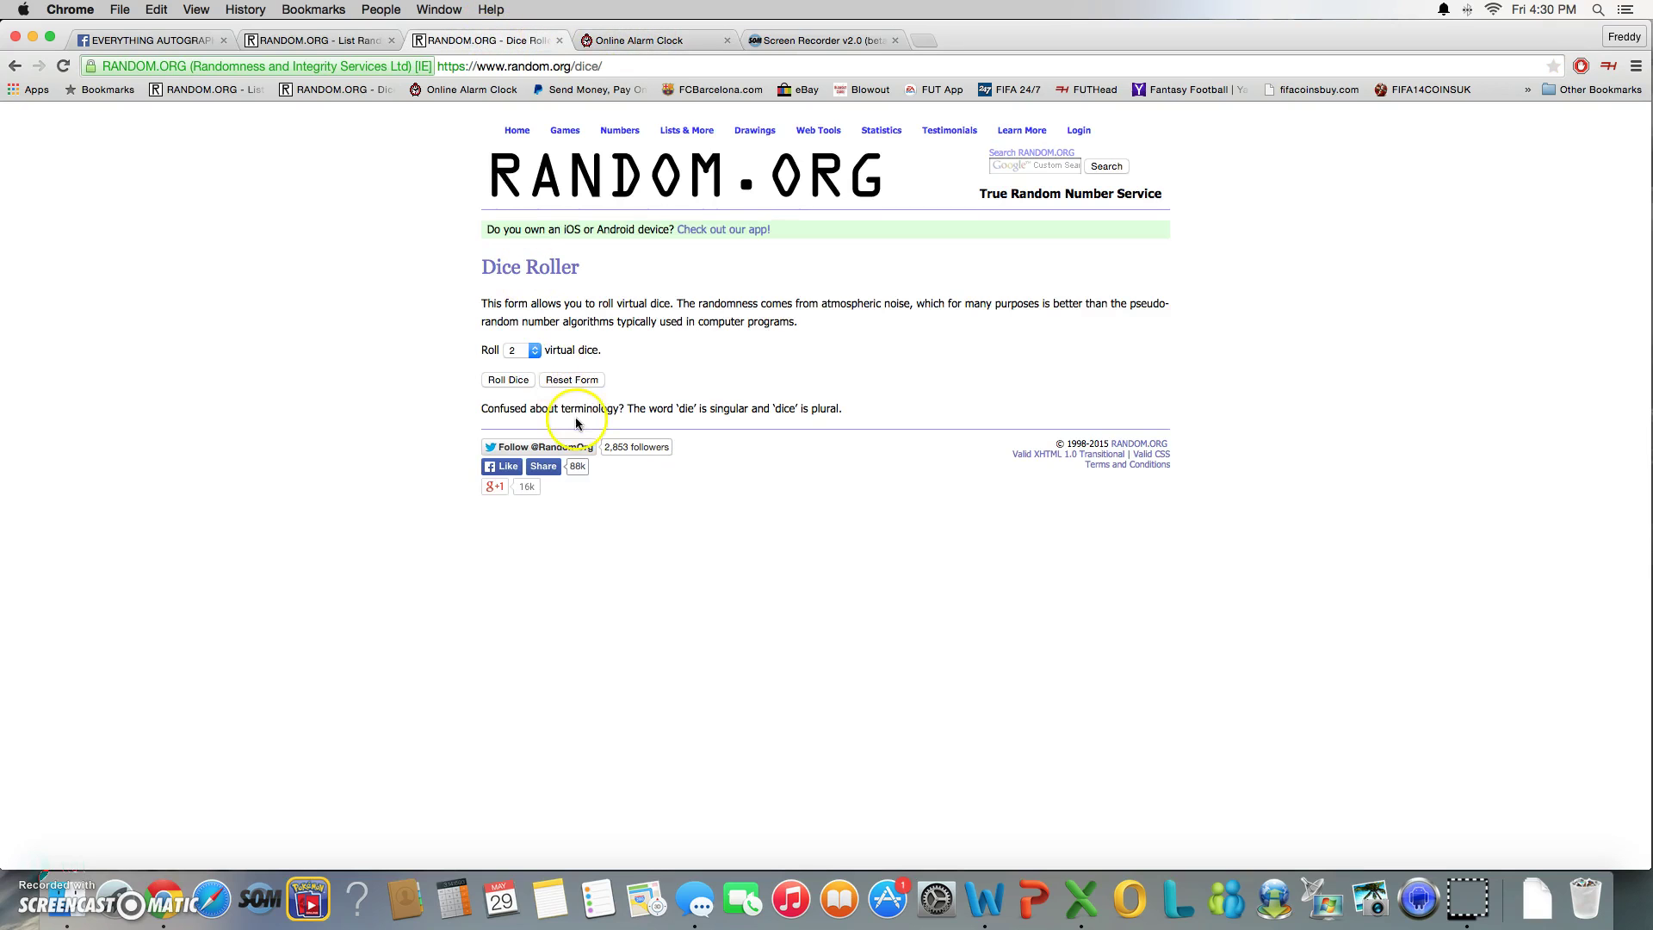
click(513, 380)
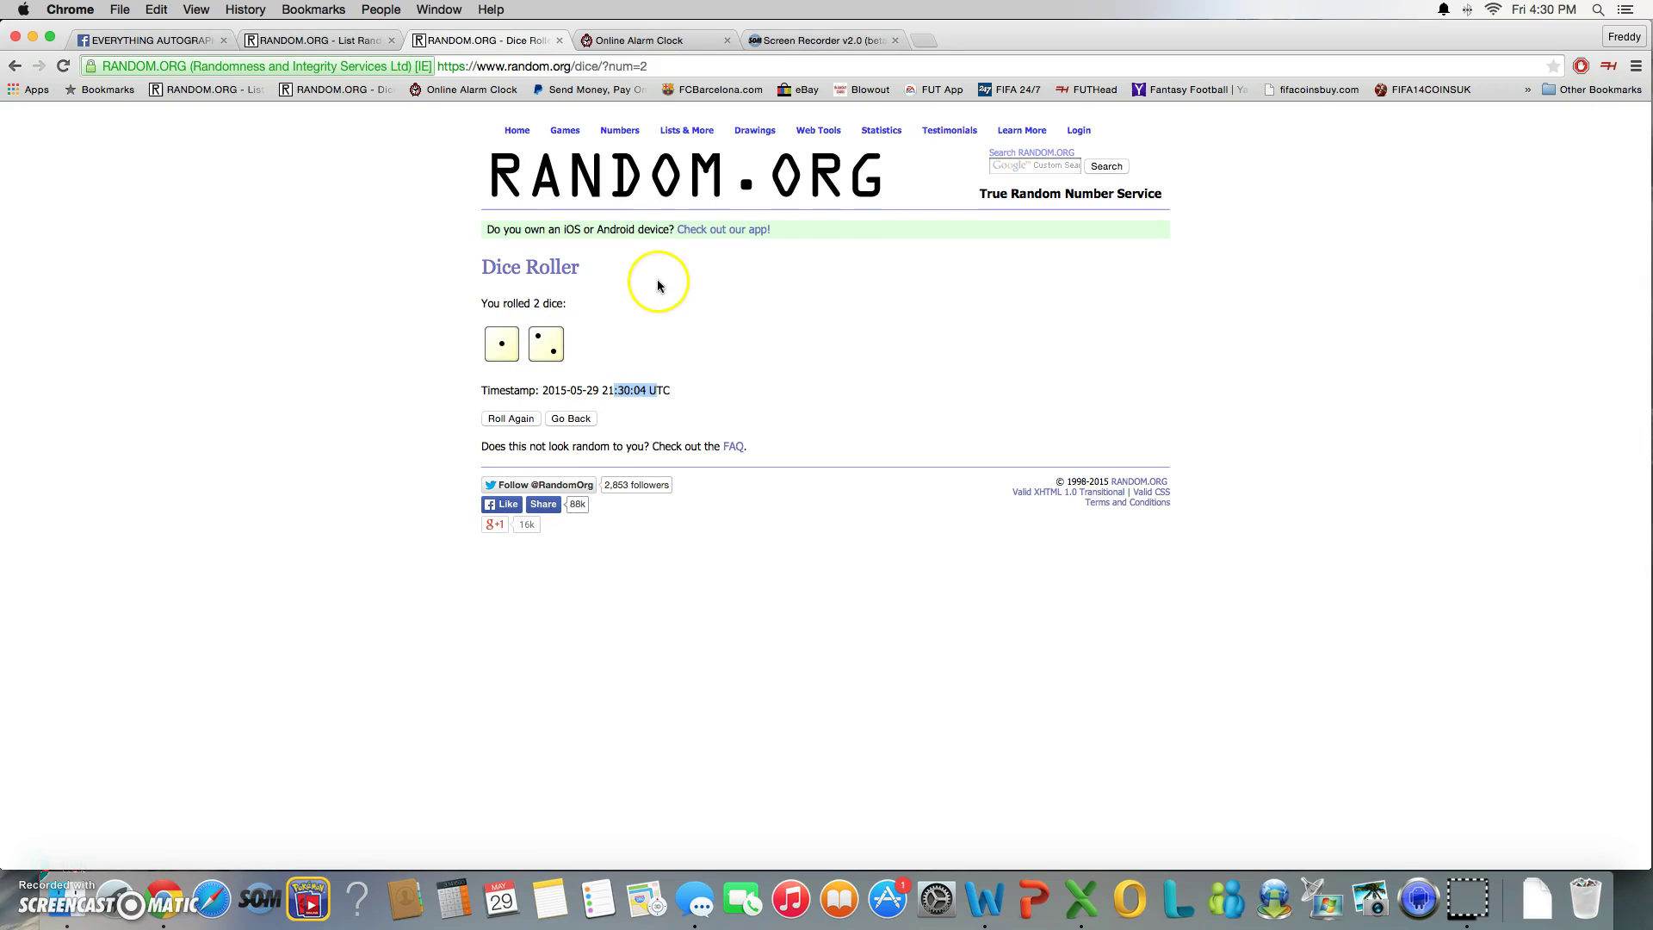
click(632, 41)
click(485, 41)
click(504, 421)
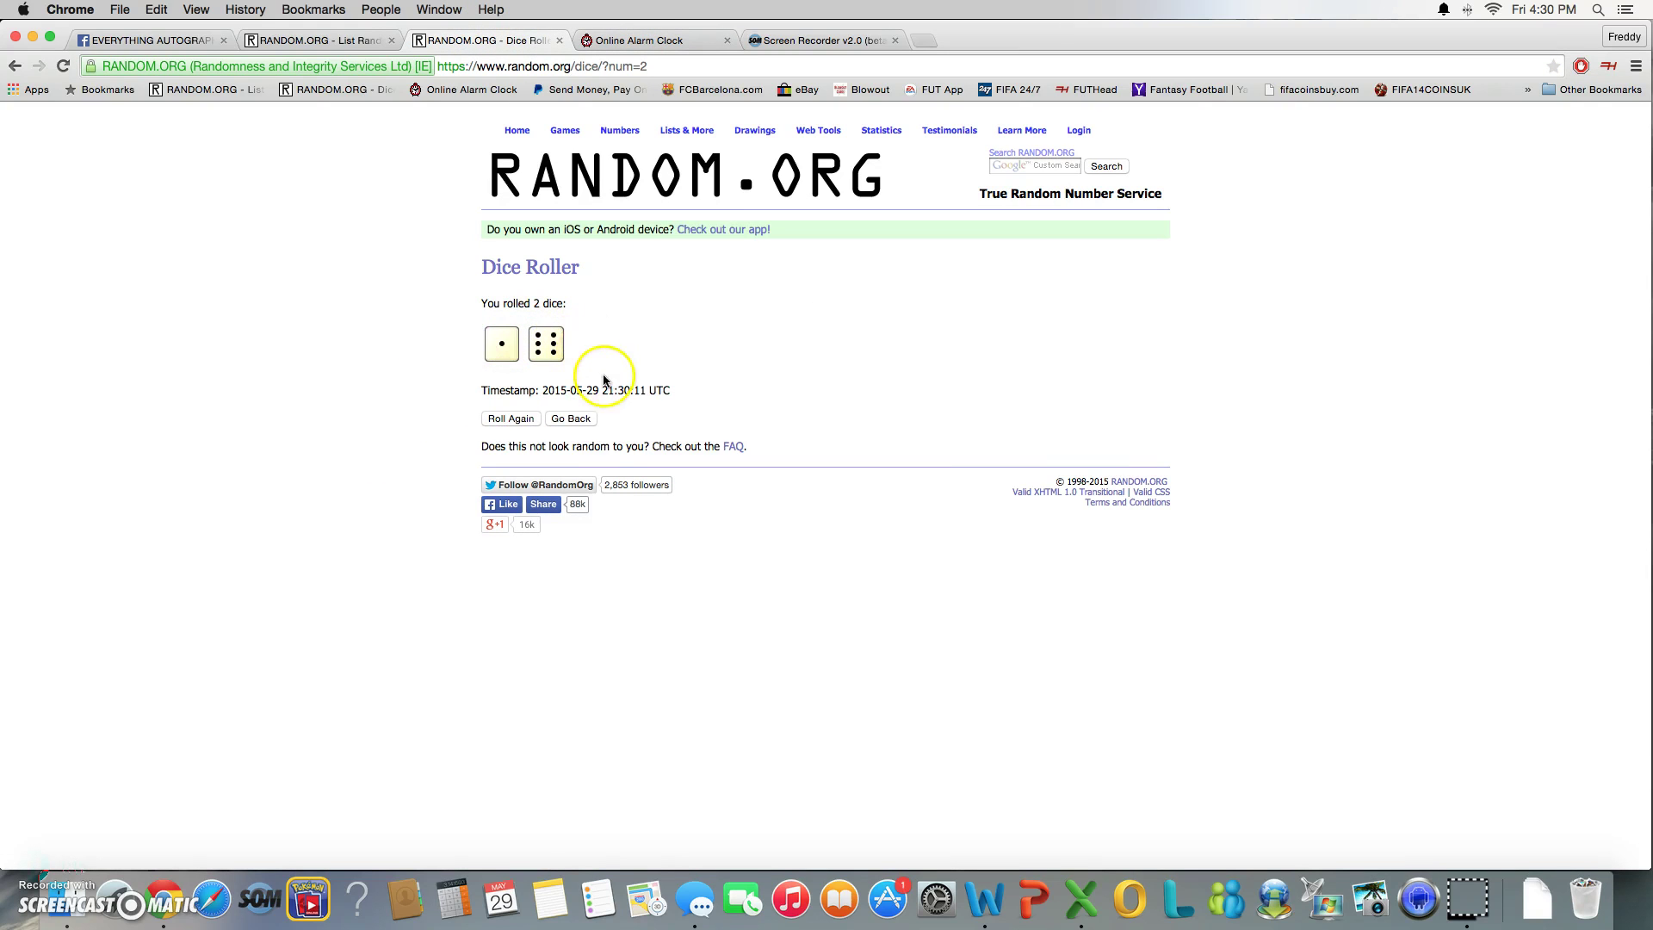
Highlight the 21:30:11 UTC timestamp of the 1-and-6 roll and compare it with the clock
drag(604, 390, 680, 397)
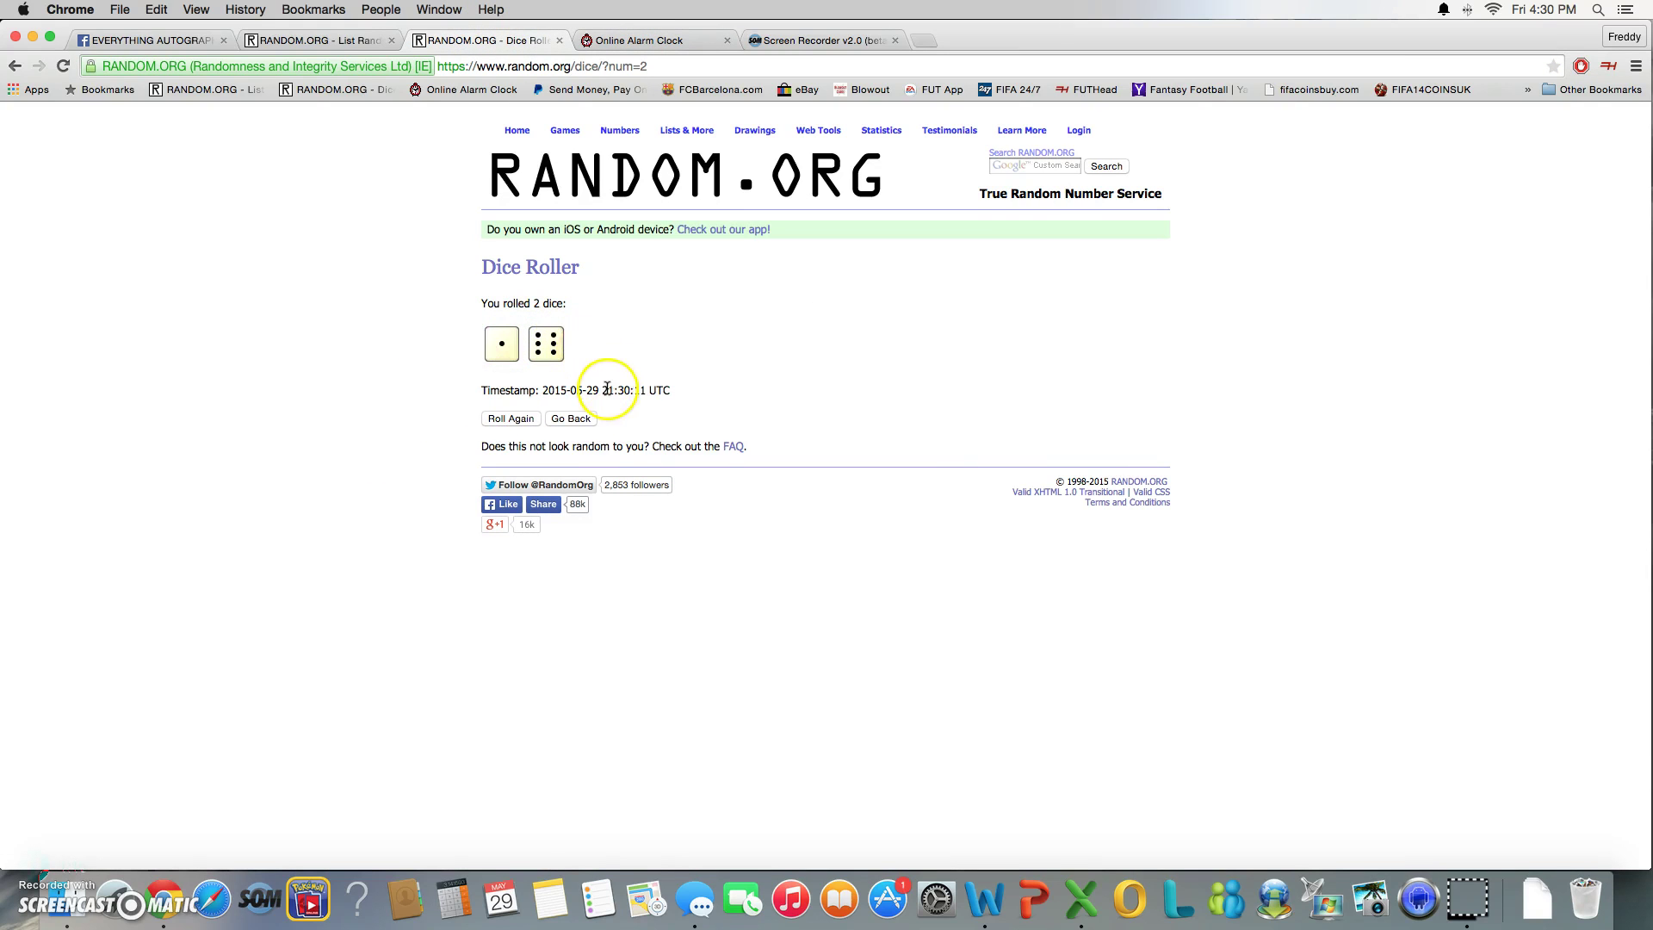
click(633, 39)
click(463, 40)
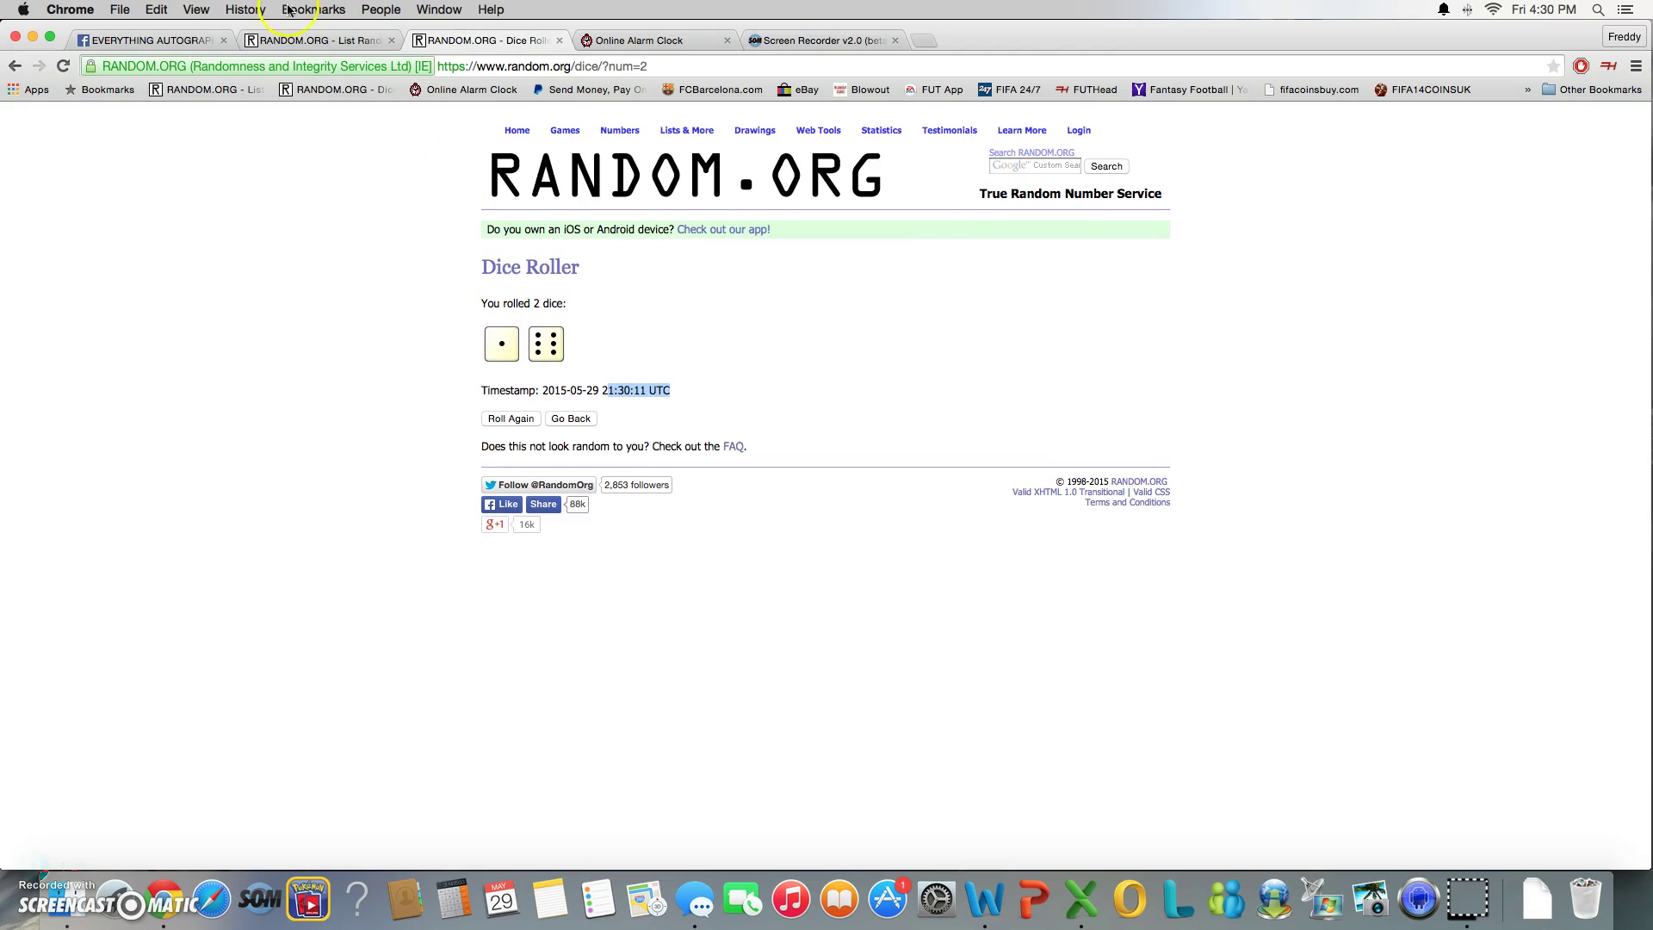
Shuffle the 40-spot list six times, the last at 21:31:00 UTC
click(311, 40)
scroll(740, 565, down, 2)
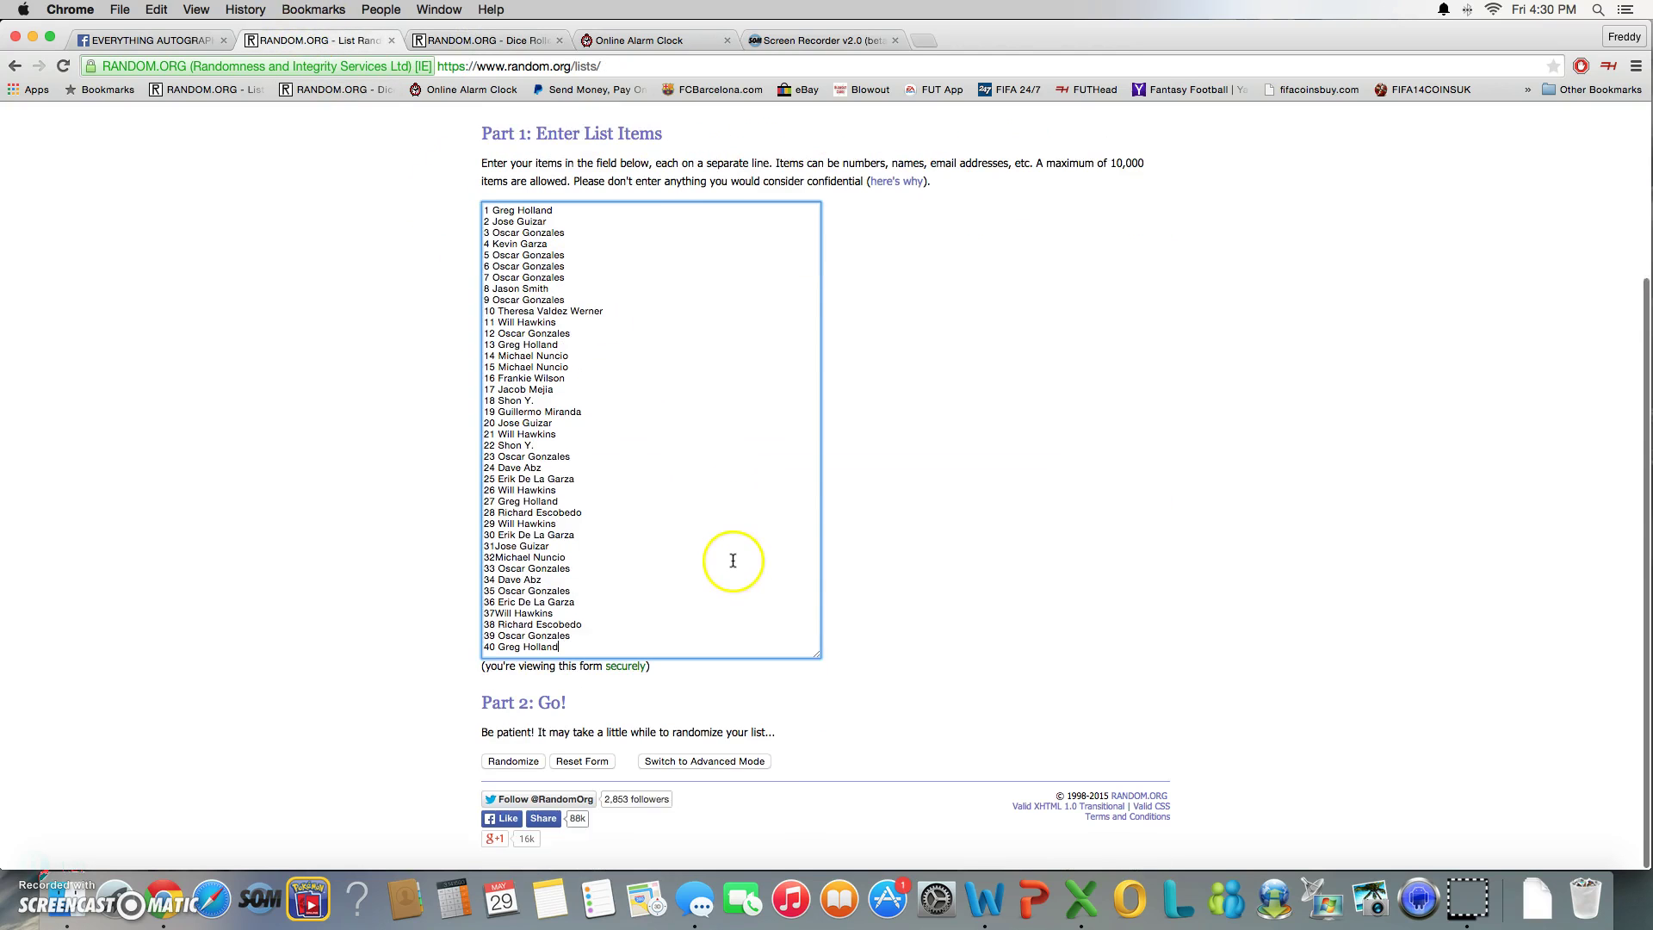
click(504, 762)
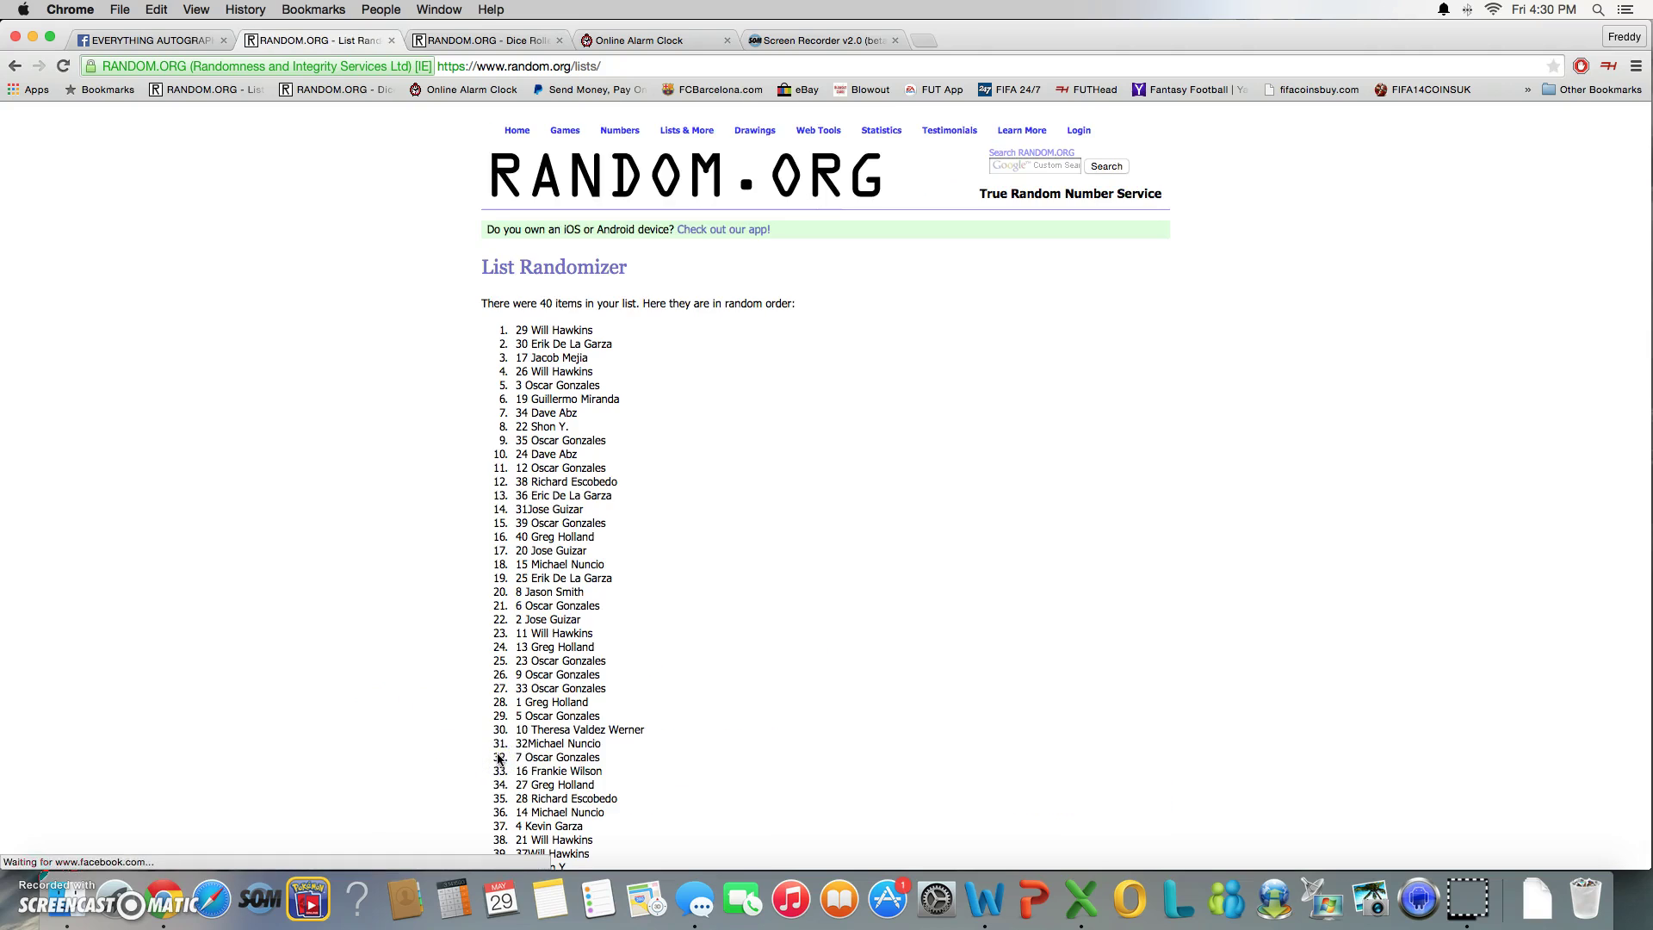
scroll(544, 754, down, 3)
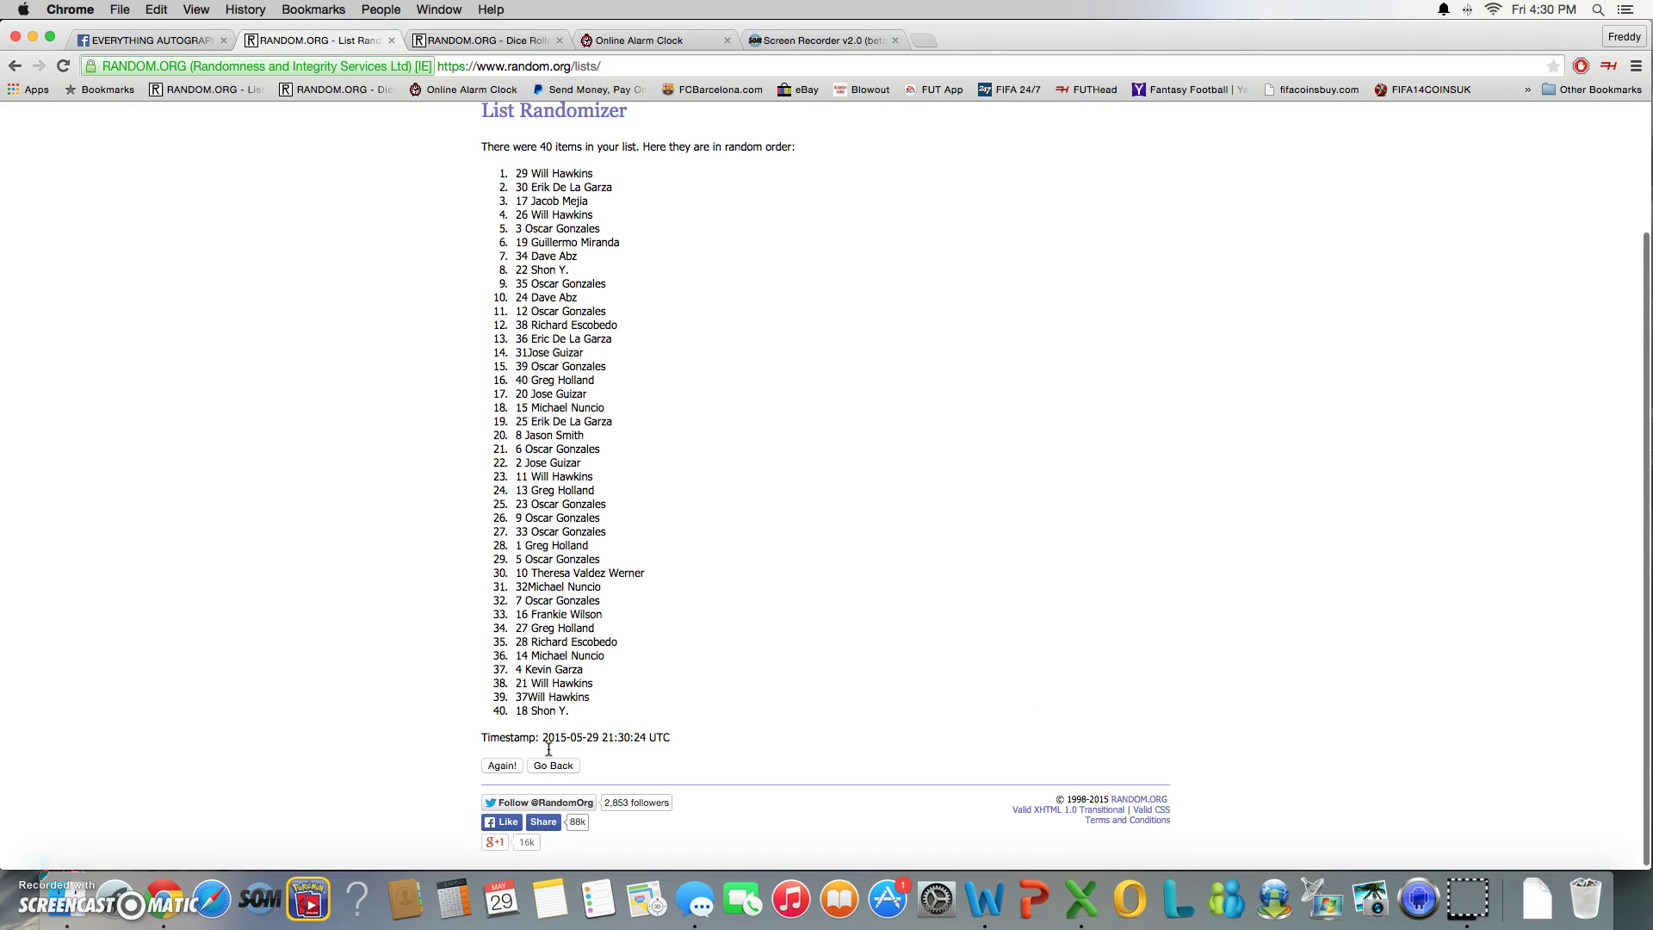
click(499, 763)
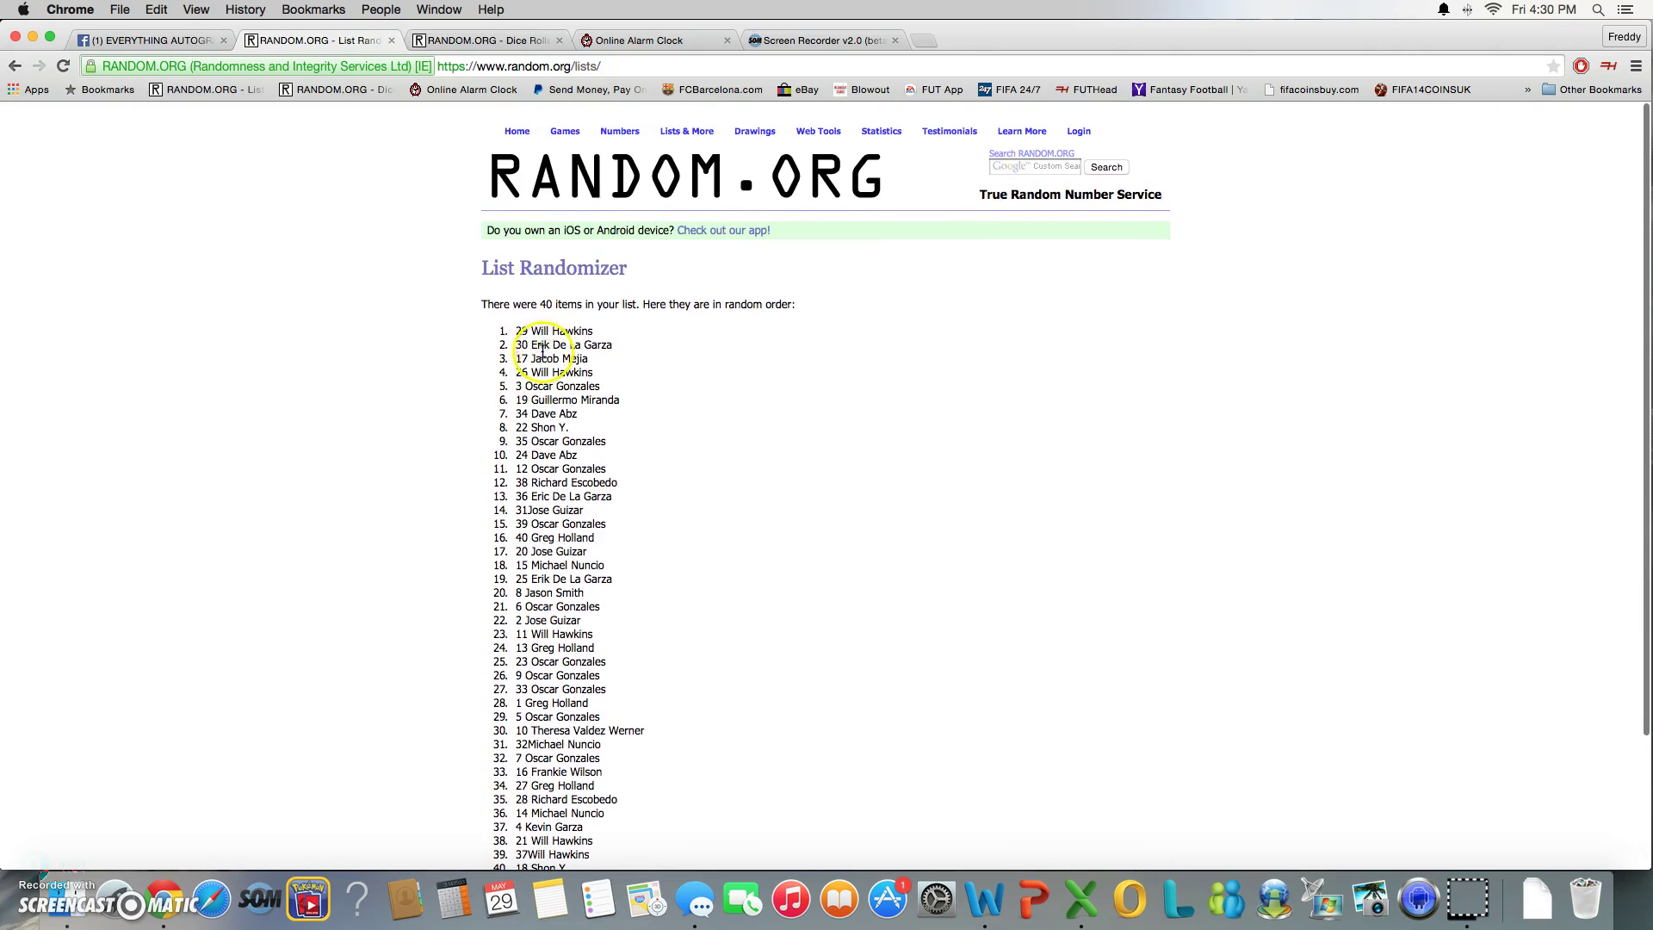
scroll(496, 623, down, 3)
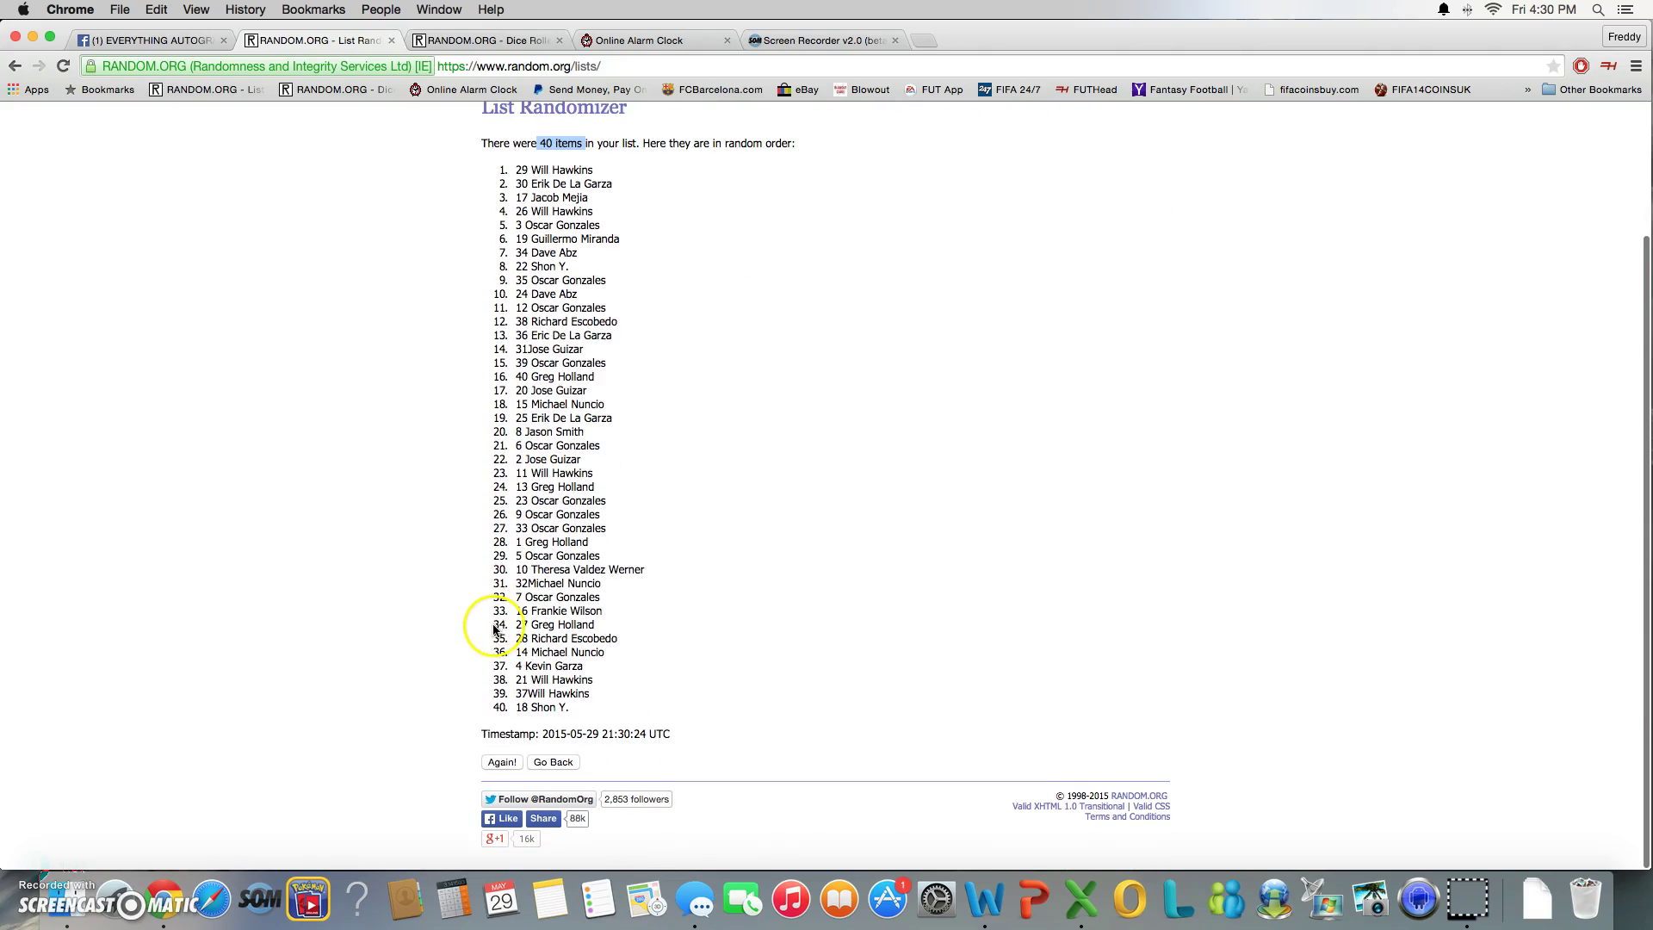
click(502, 763)
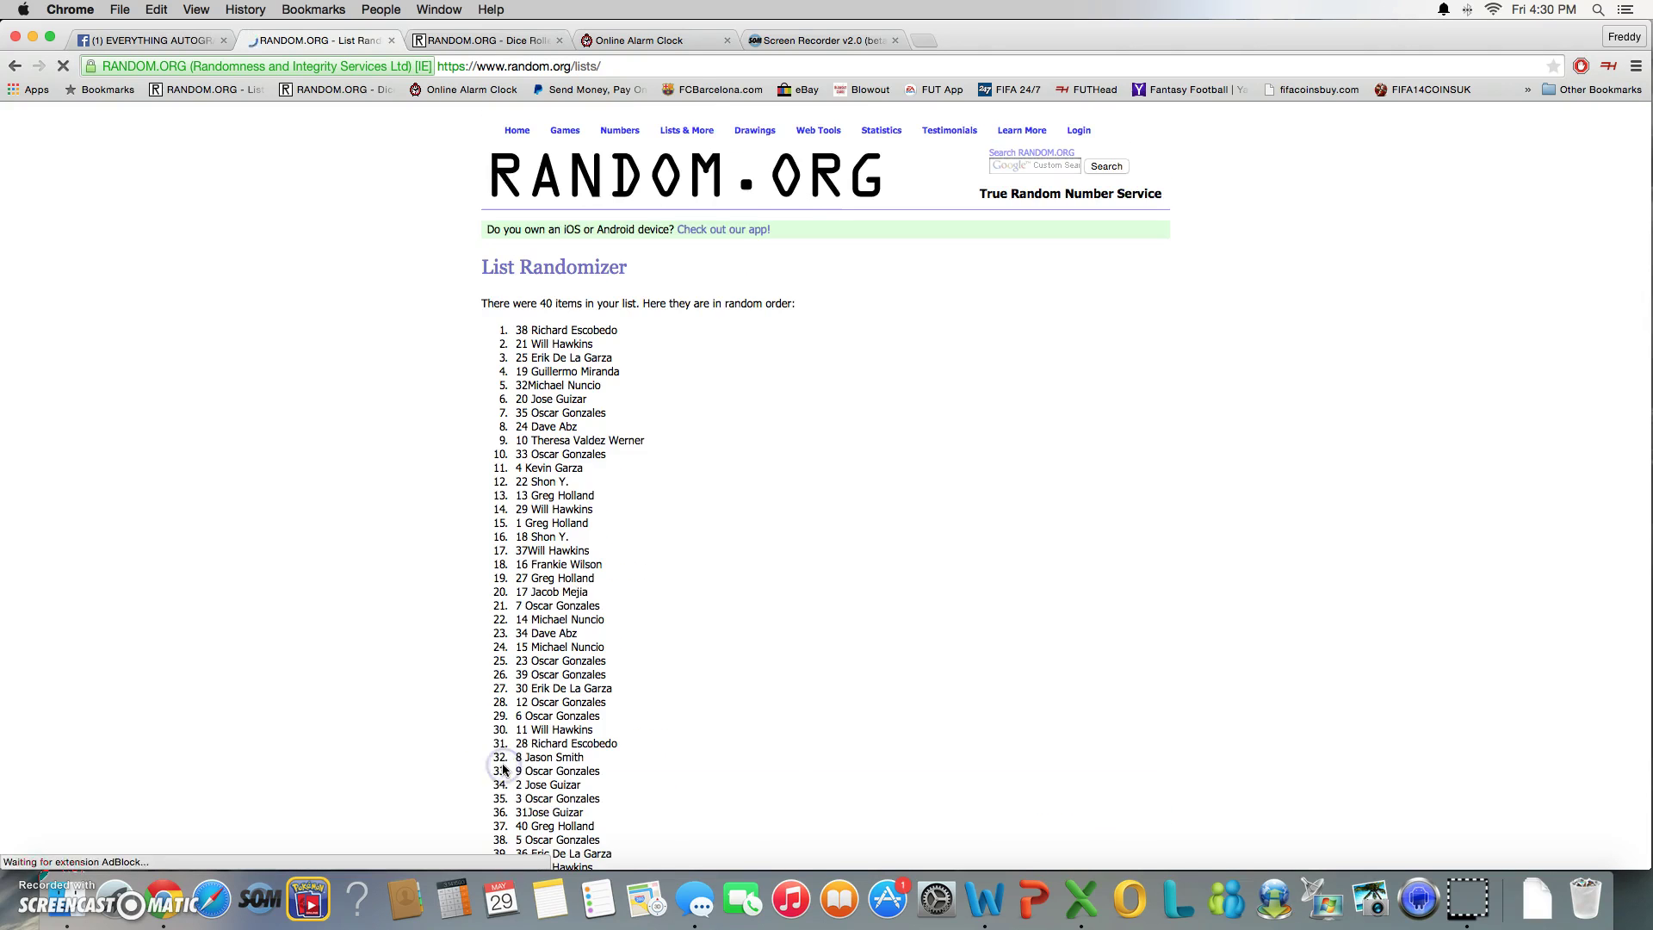
scroll(476, 726, down, 4)
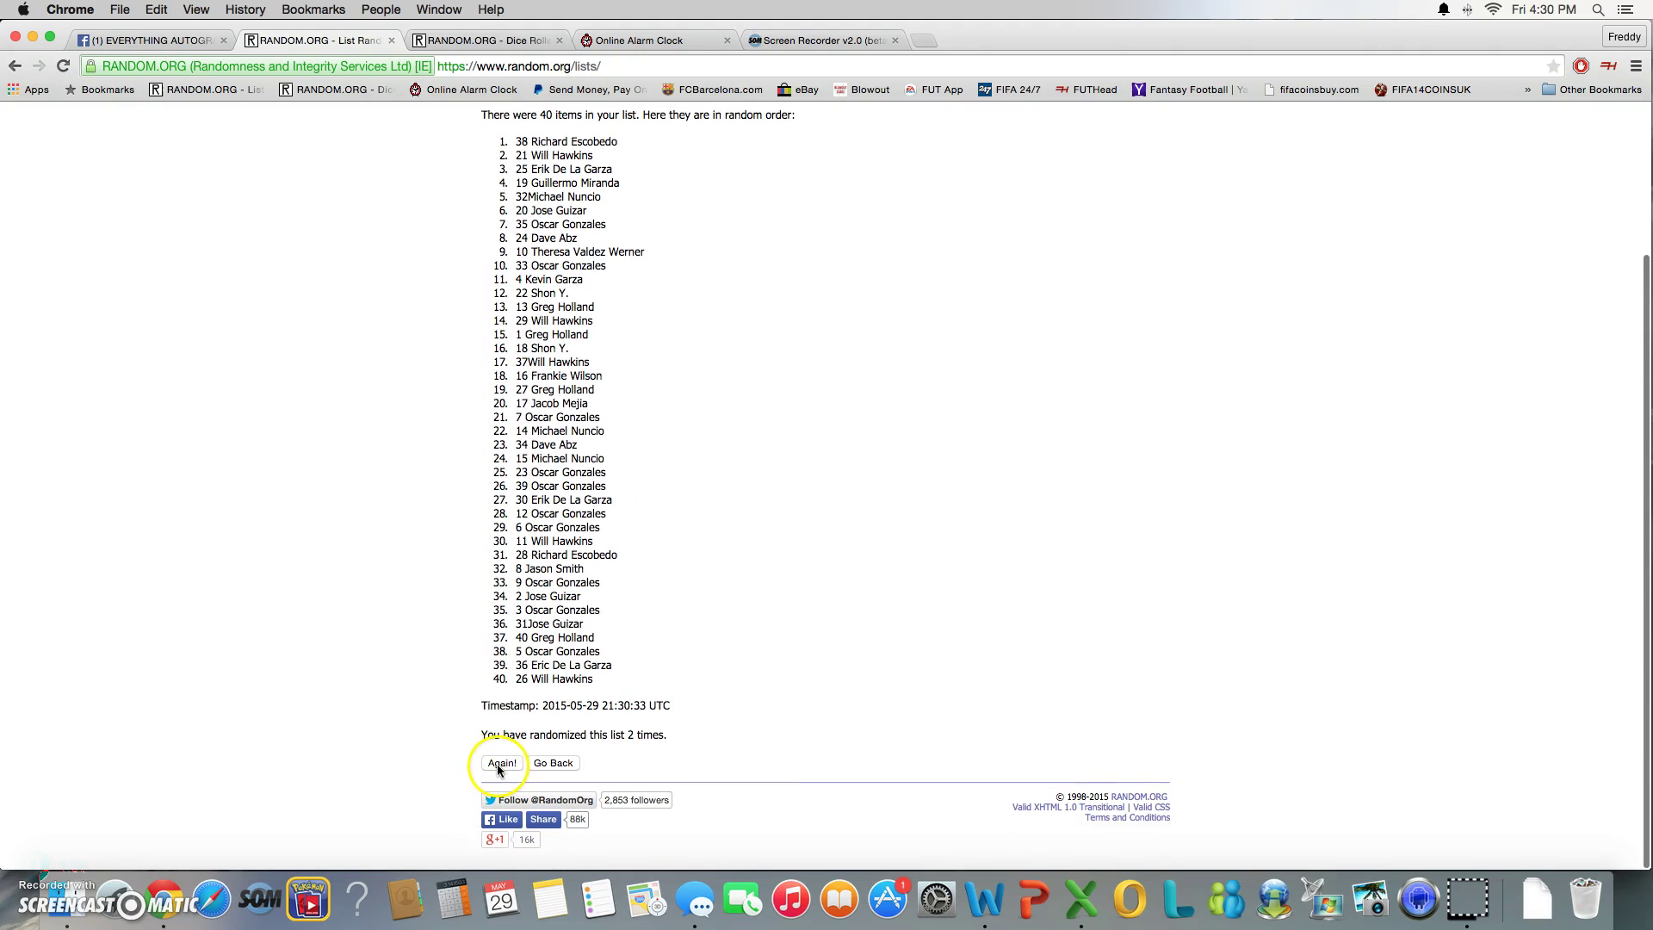
click(497, 764)
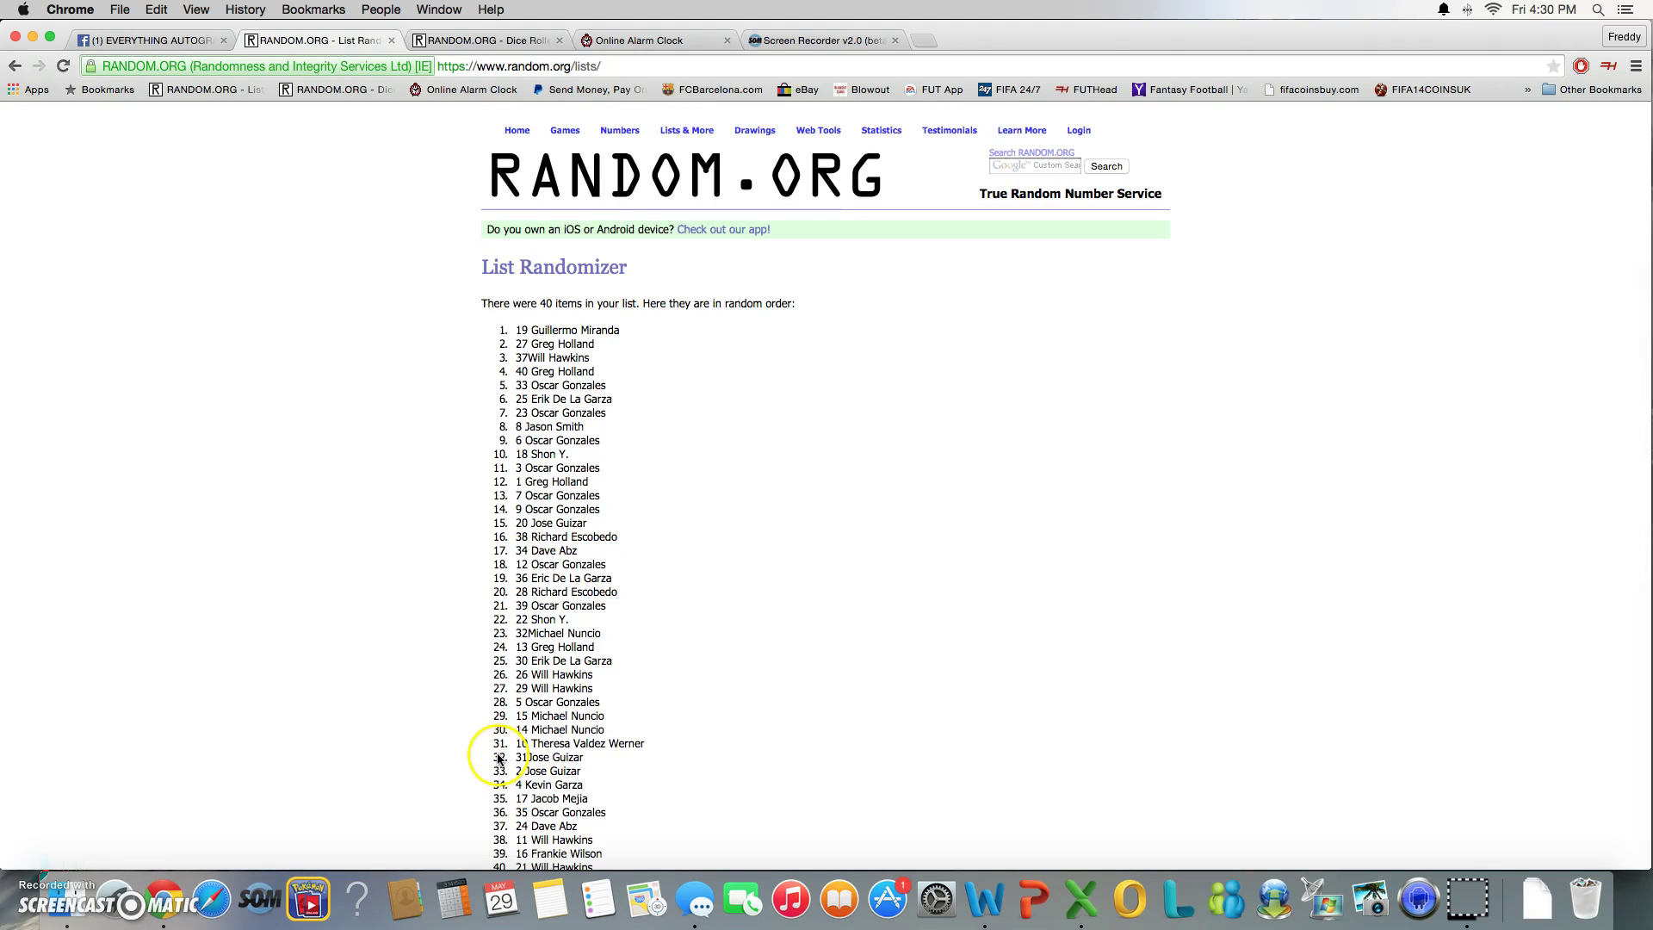
scroll(498, 760, down, 2)
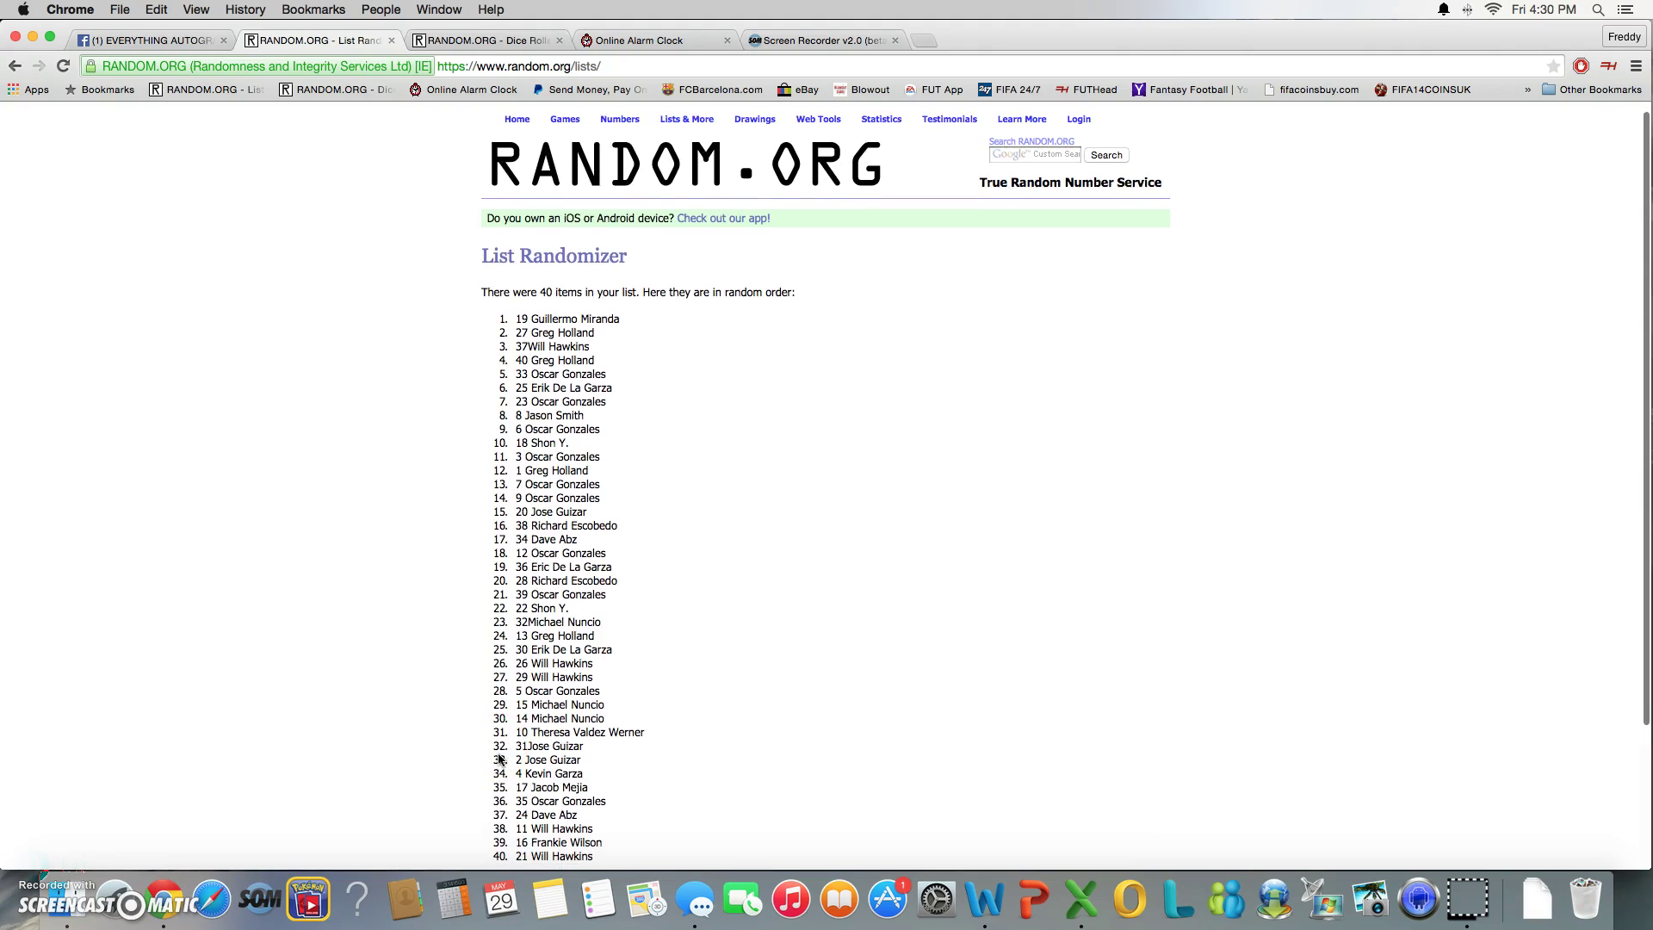
scroll(498, 759, down, 3)
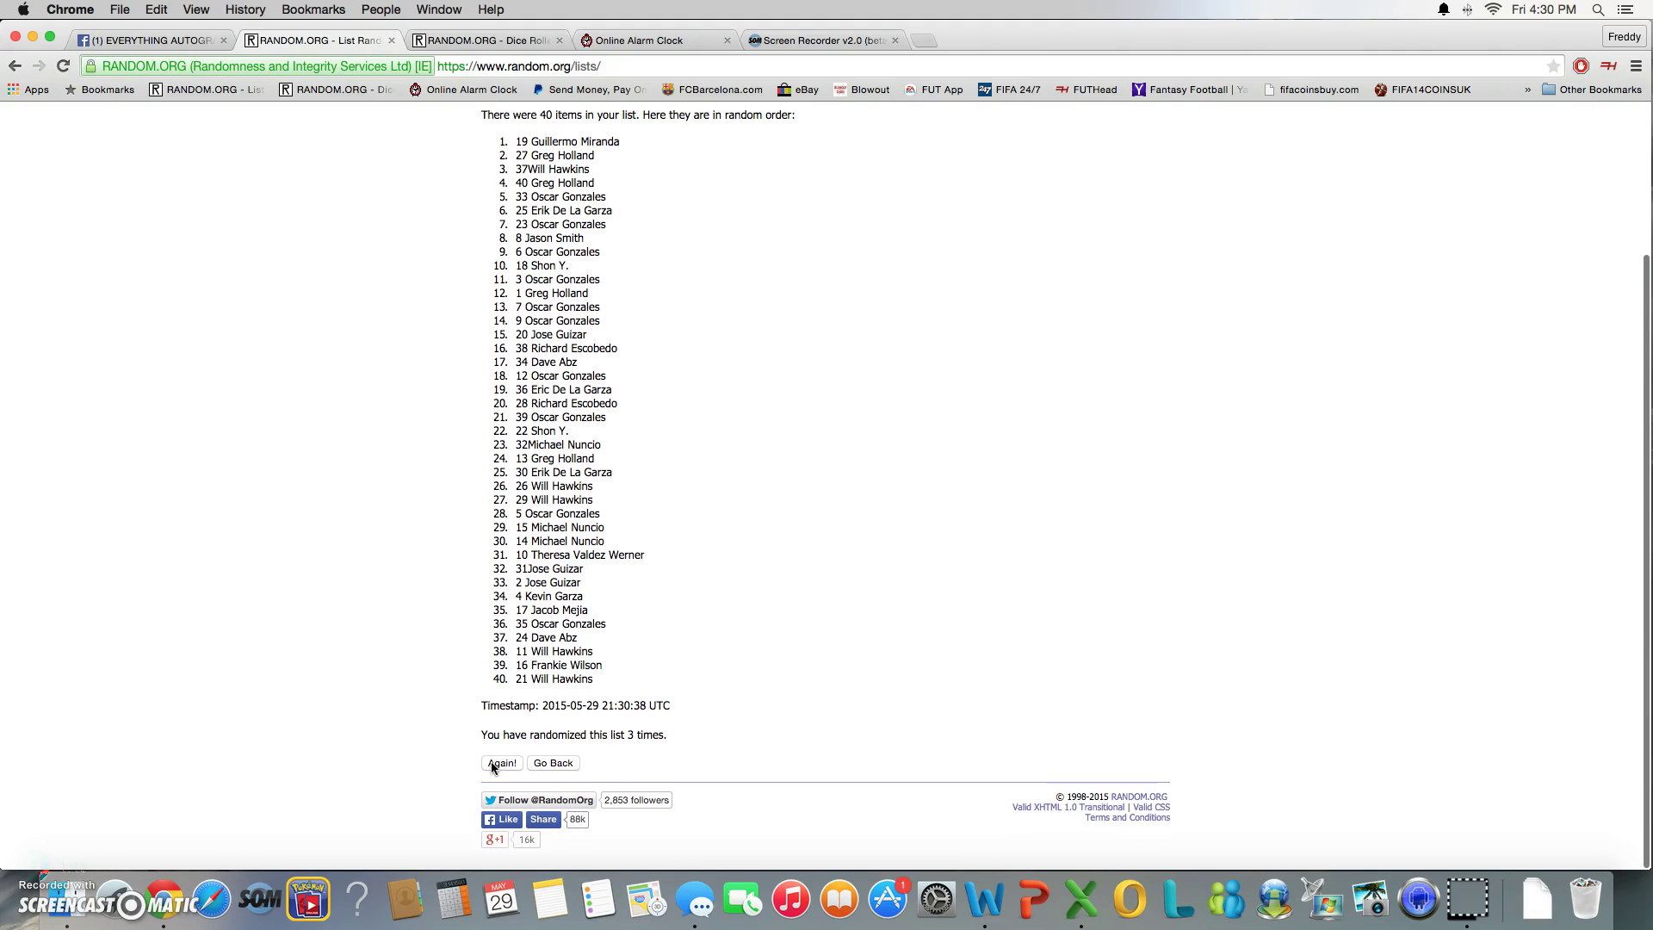
click(495, 766)
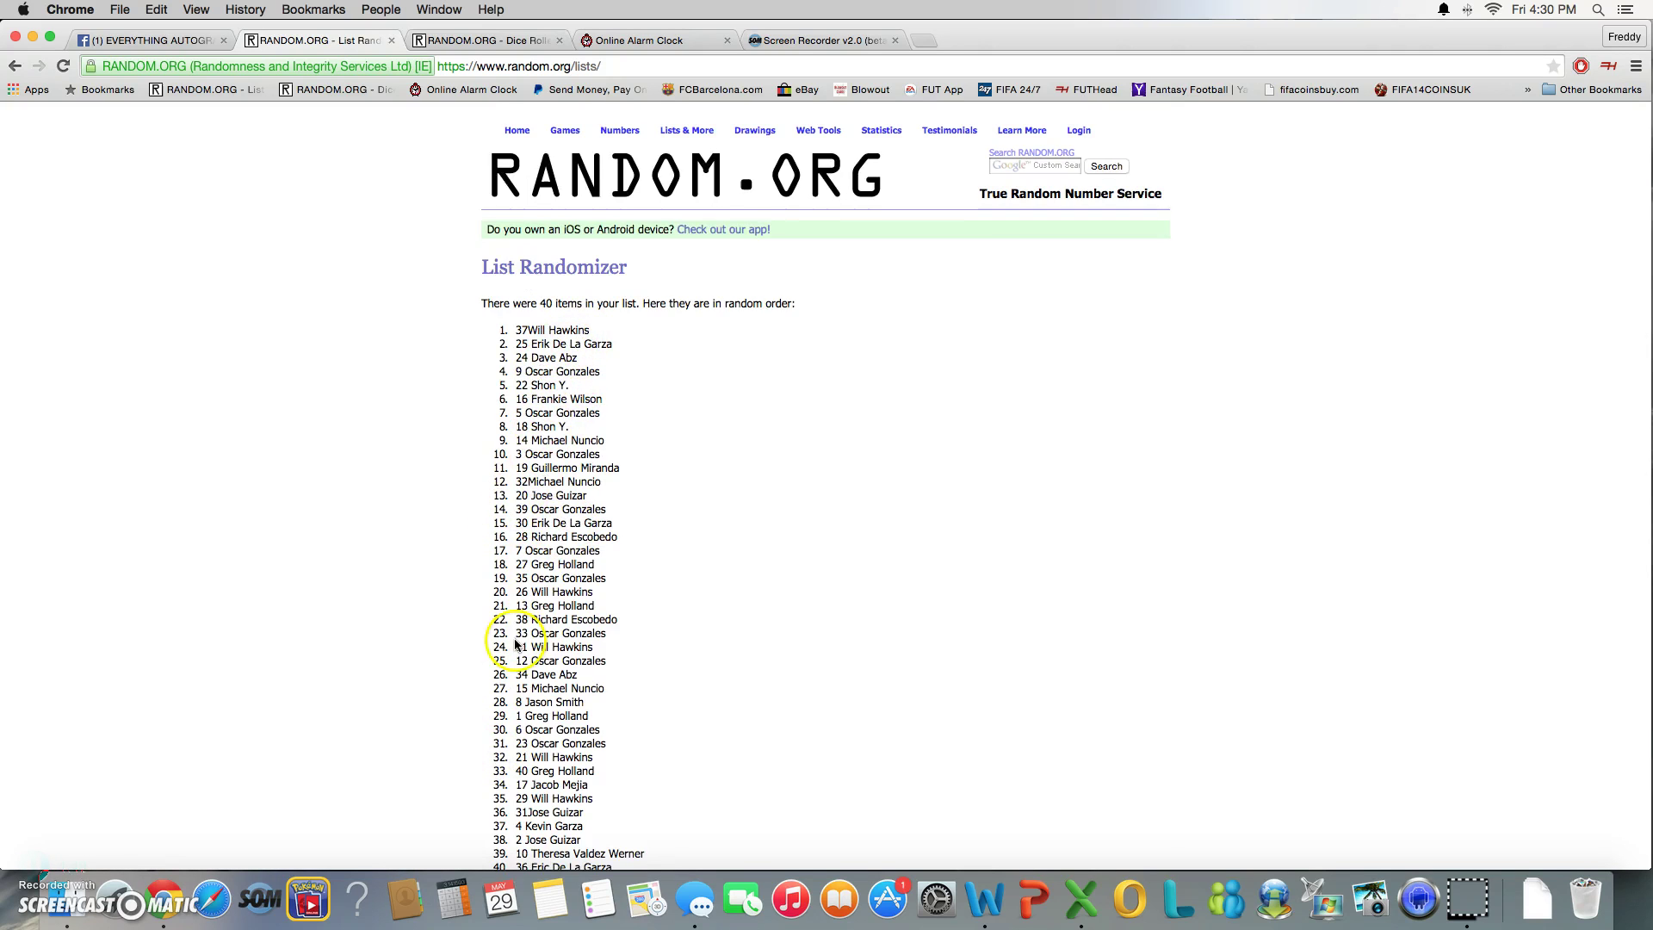
scroll(570, 523, down, 3)
scroll(542, 646, down, 2)
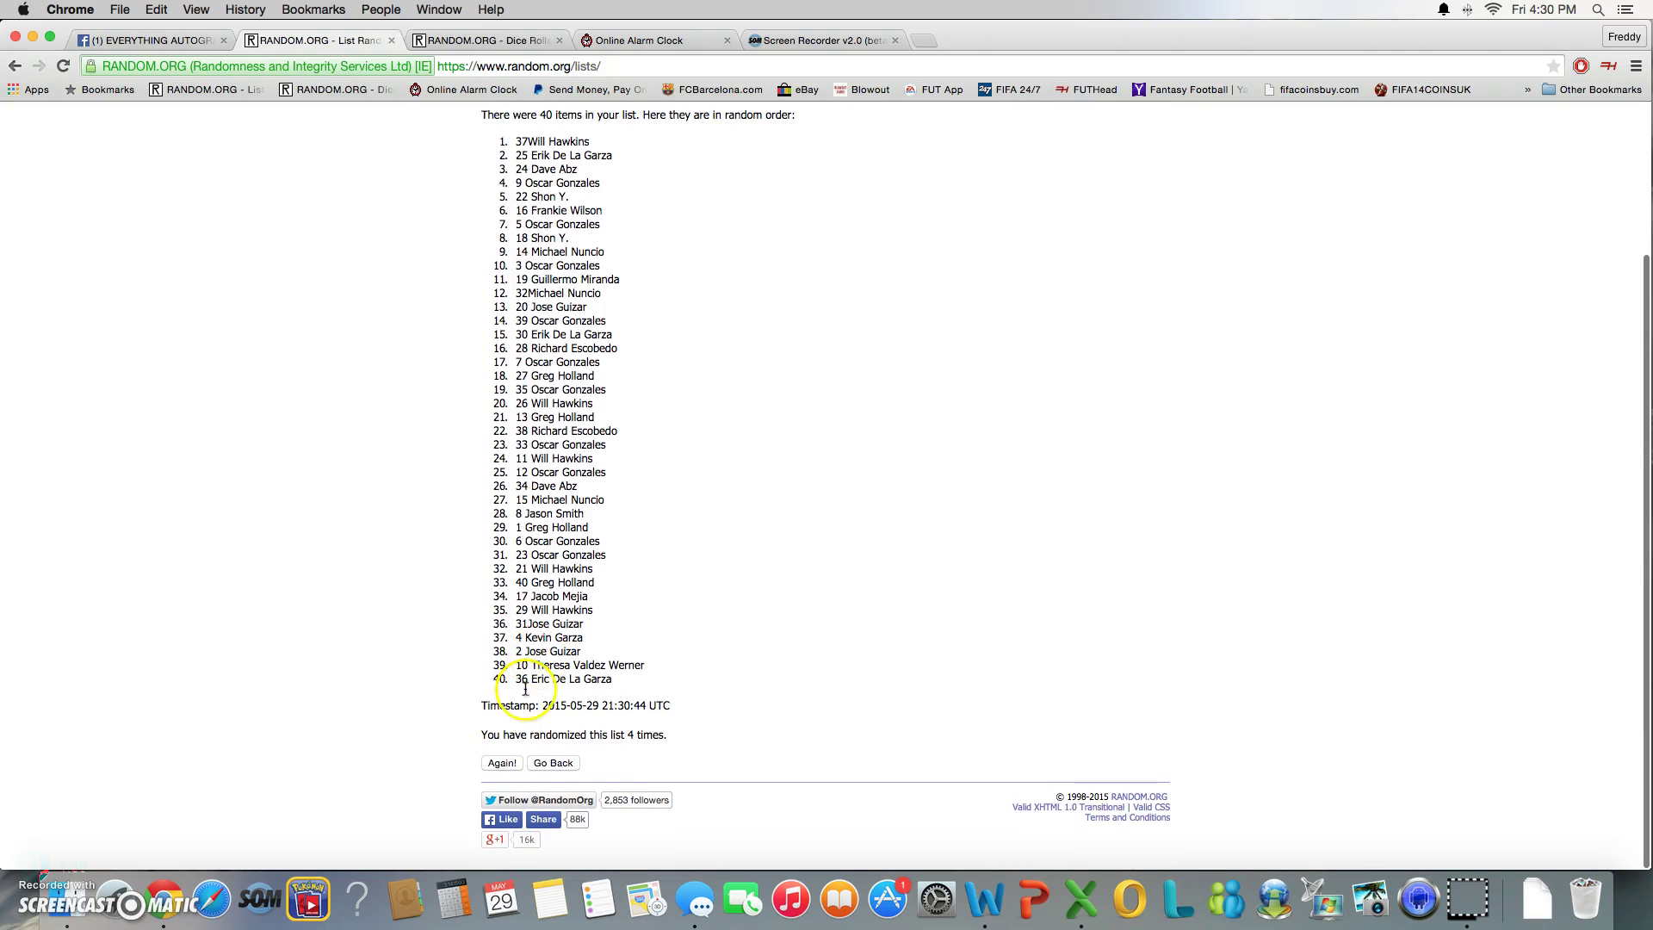
click(502, 763)
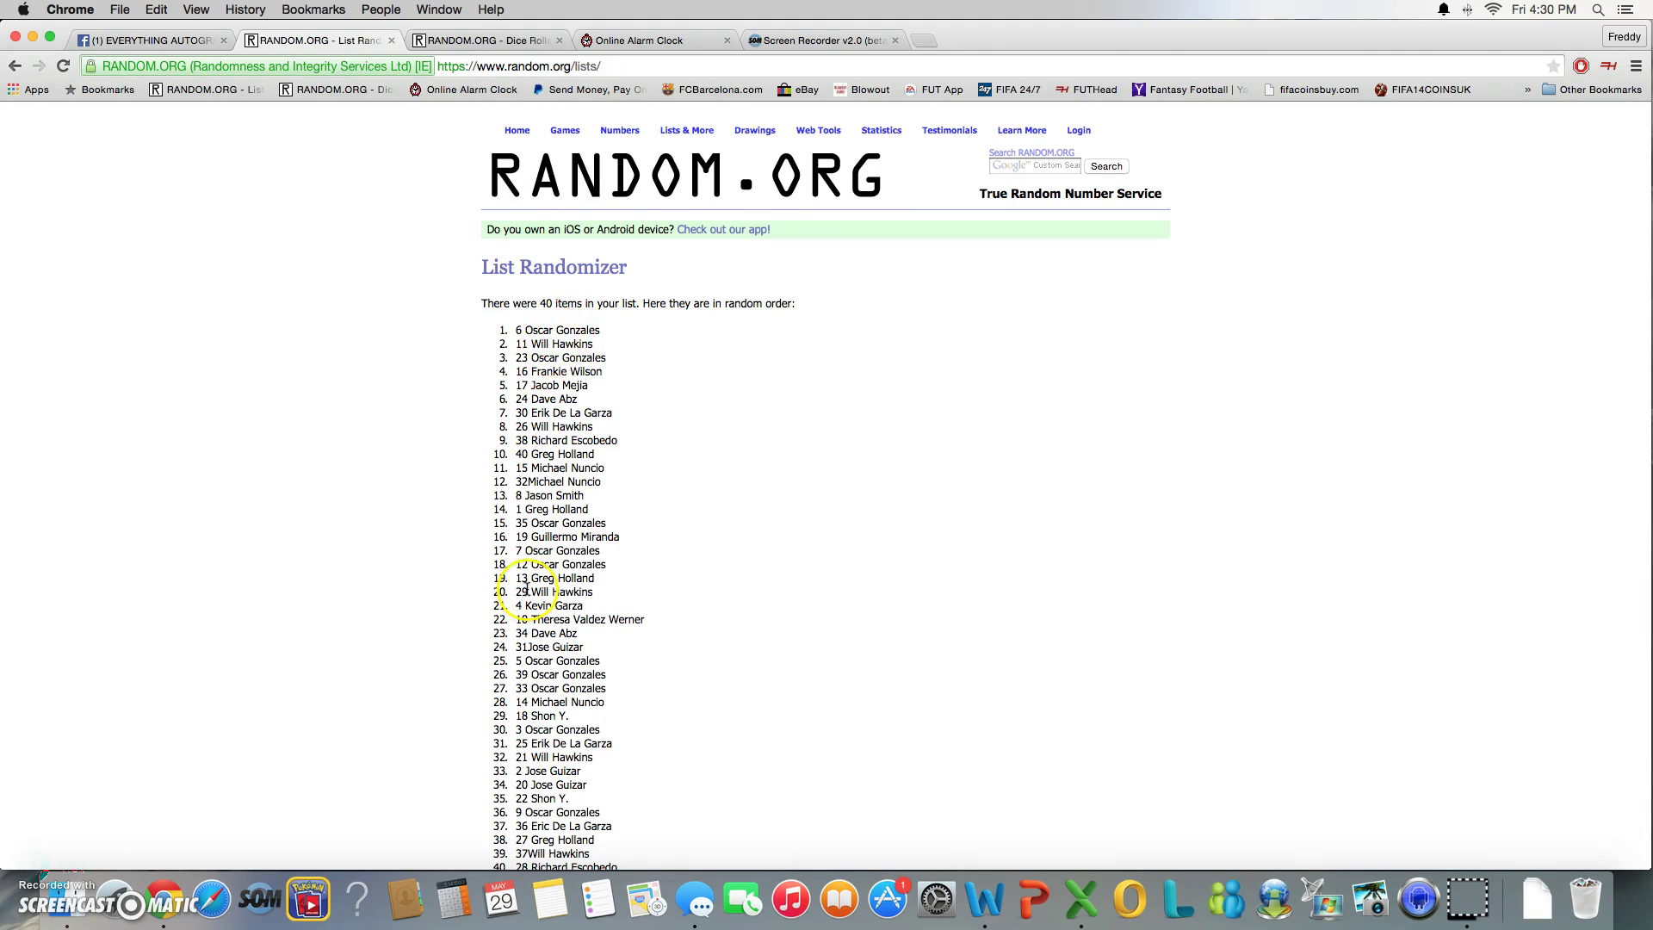
scroll(530, 574, down, 4)
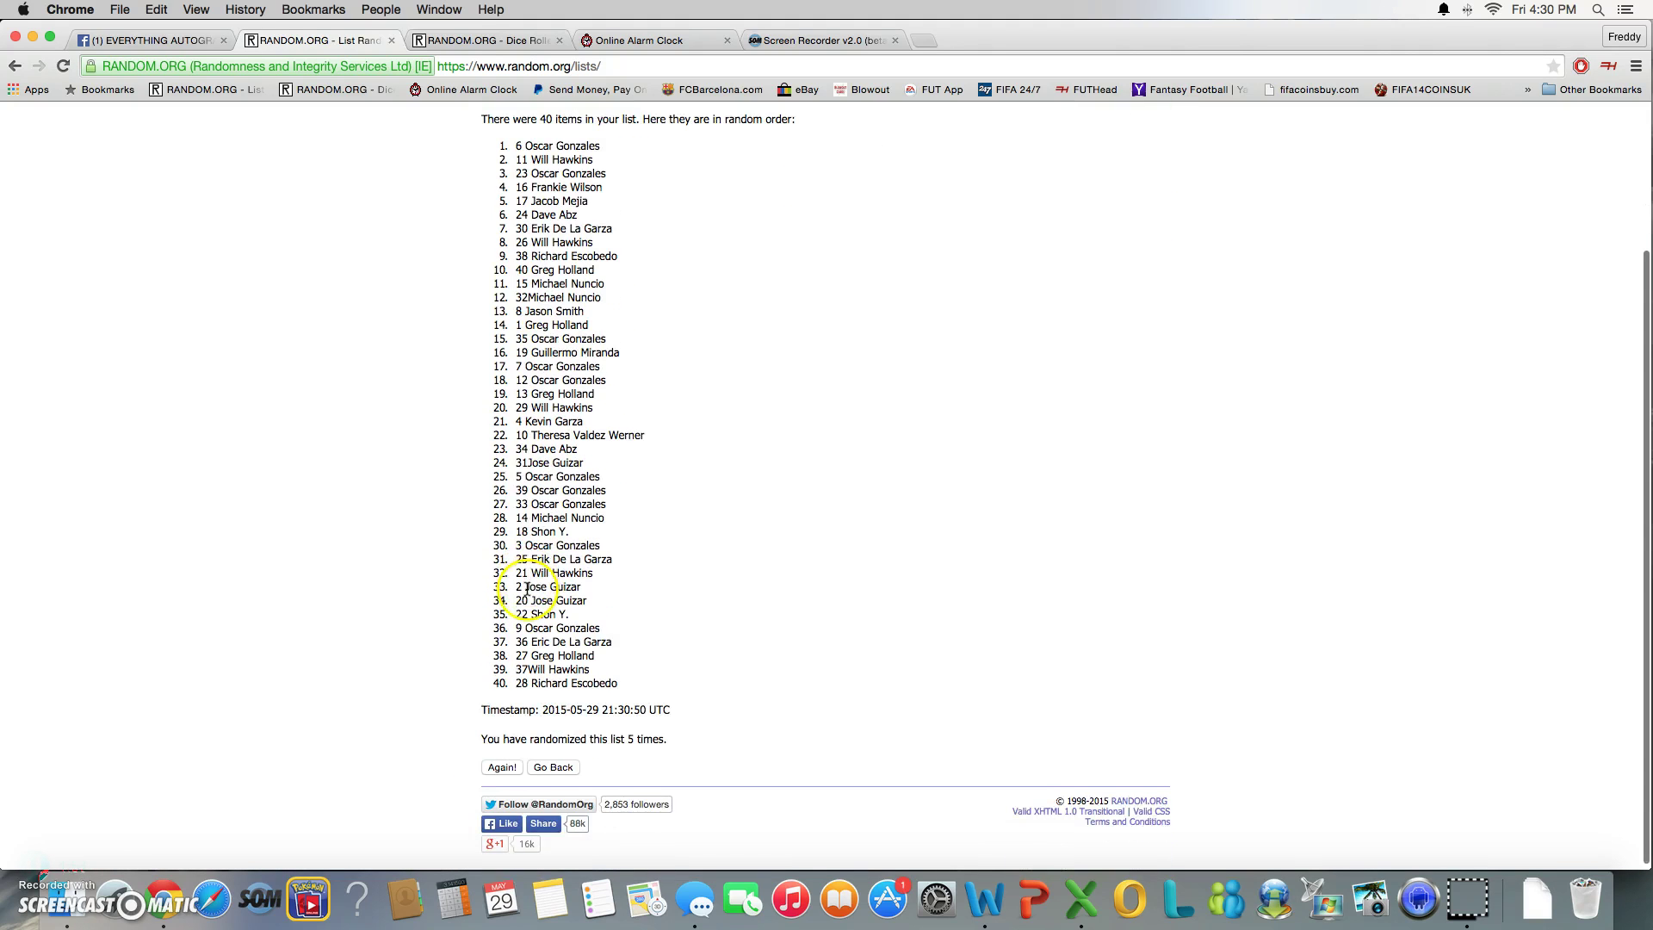
click(496, 40)
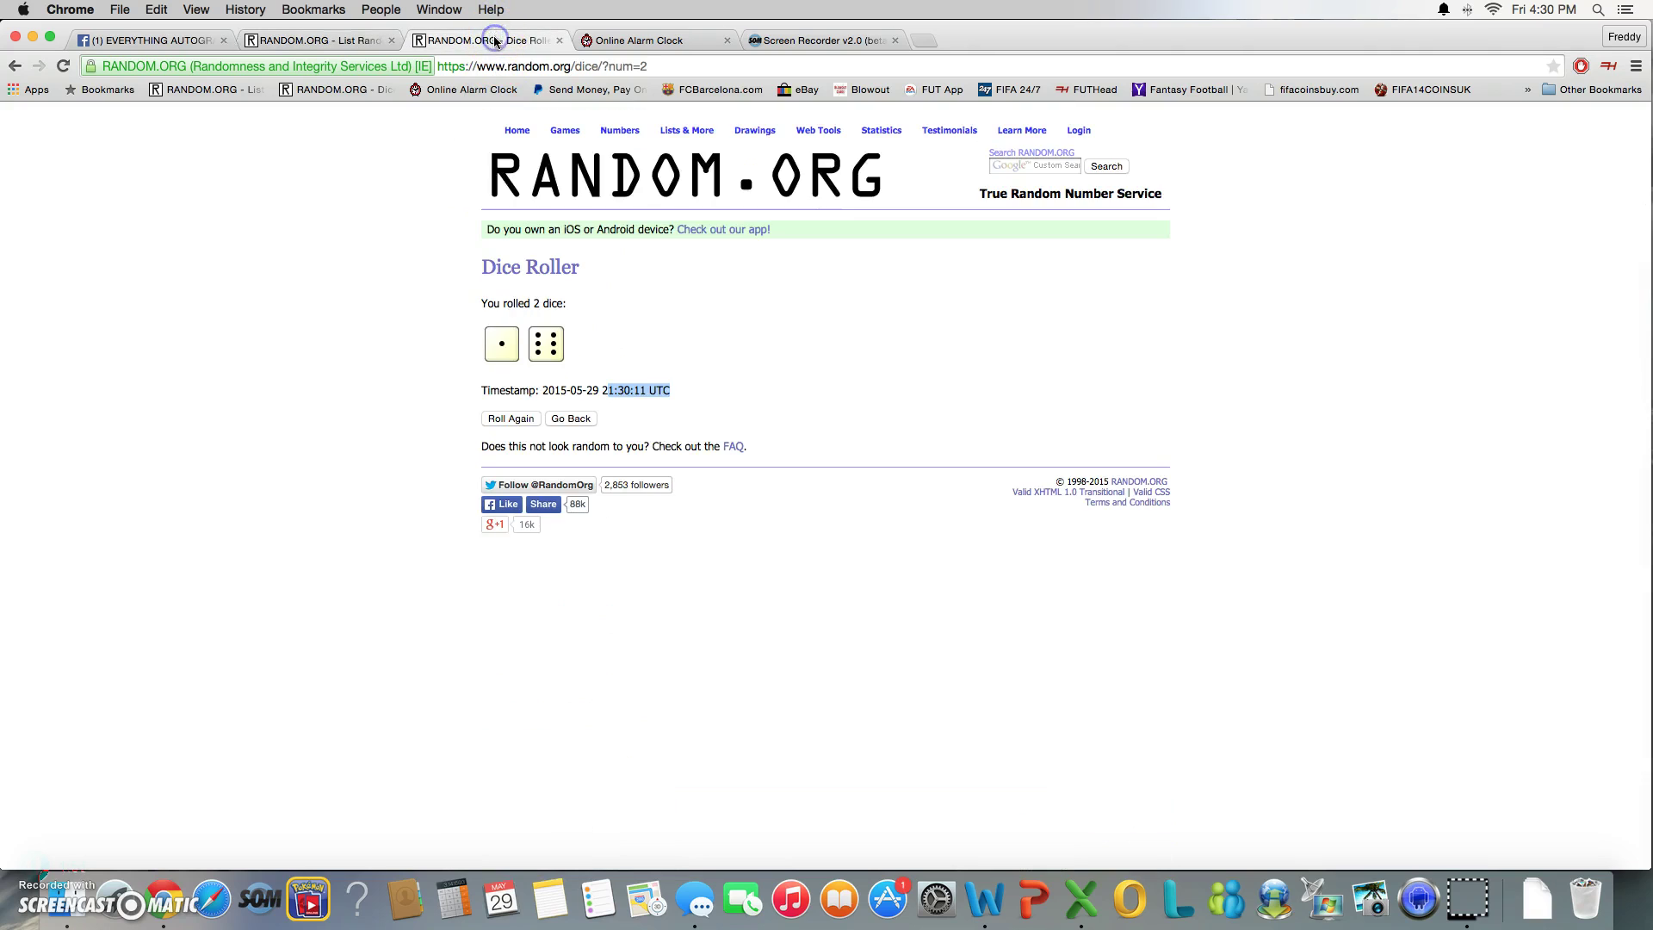
click(316, 40)
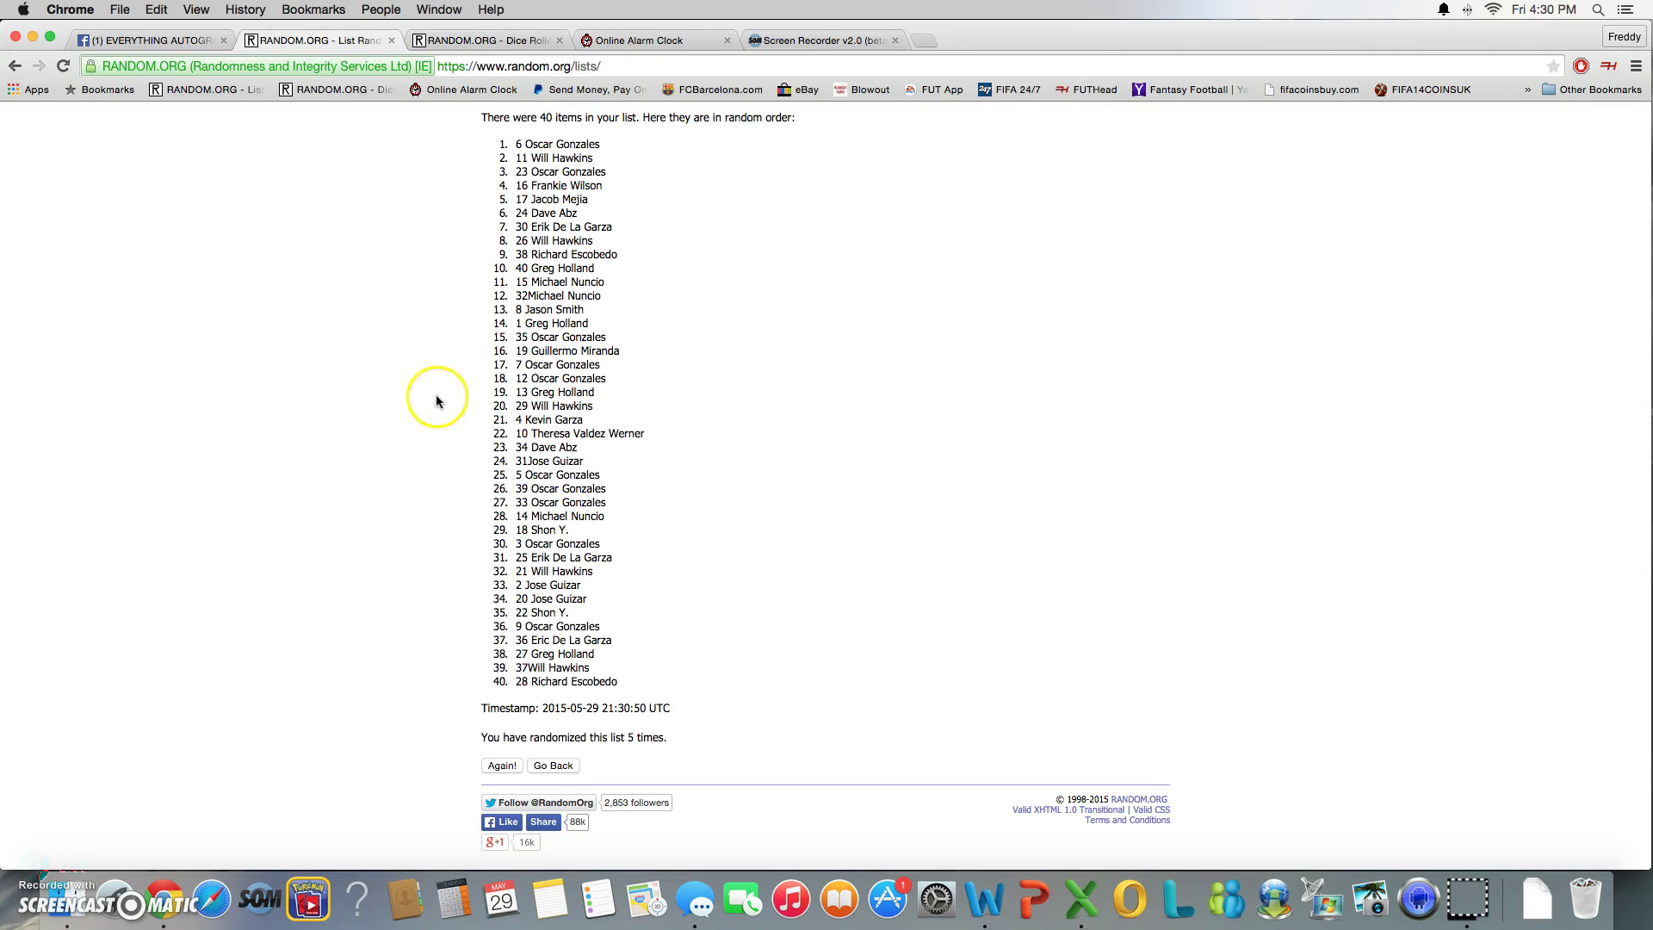
click(502, 768)
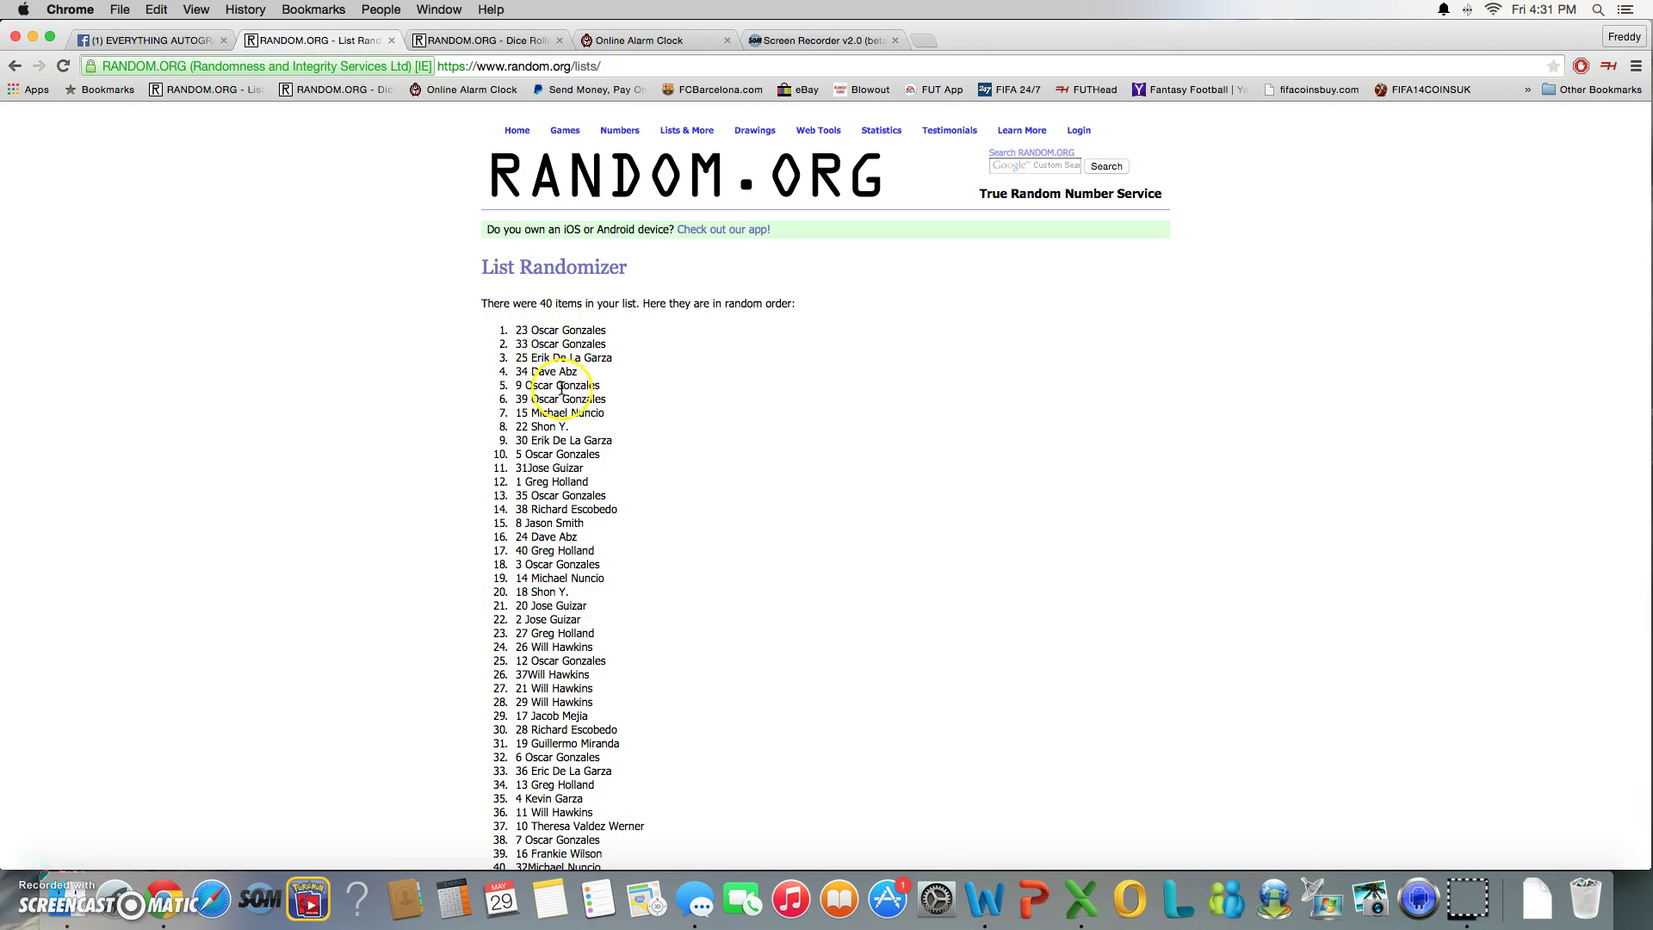
scroll(565, 388, down, 3)
scroll(565, 388, down, 1)
drag(628, 735, 685, 738)
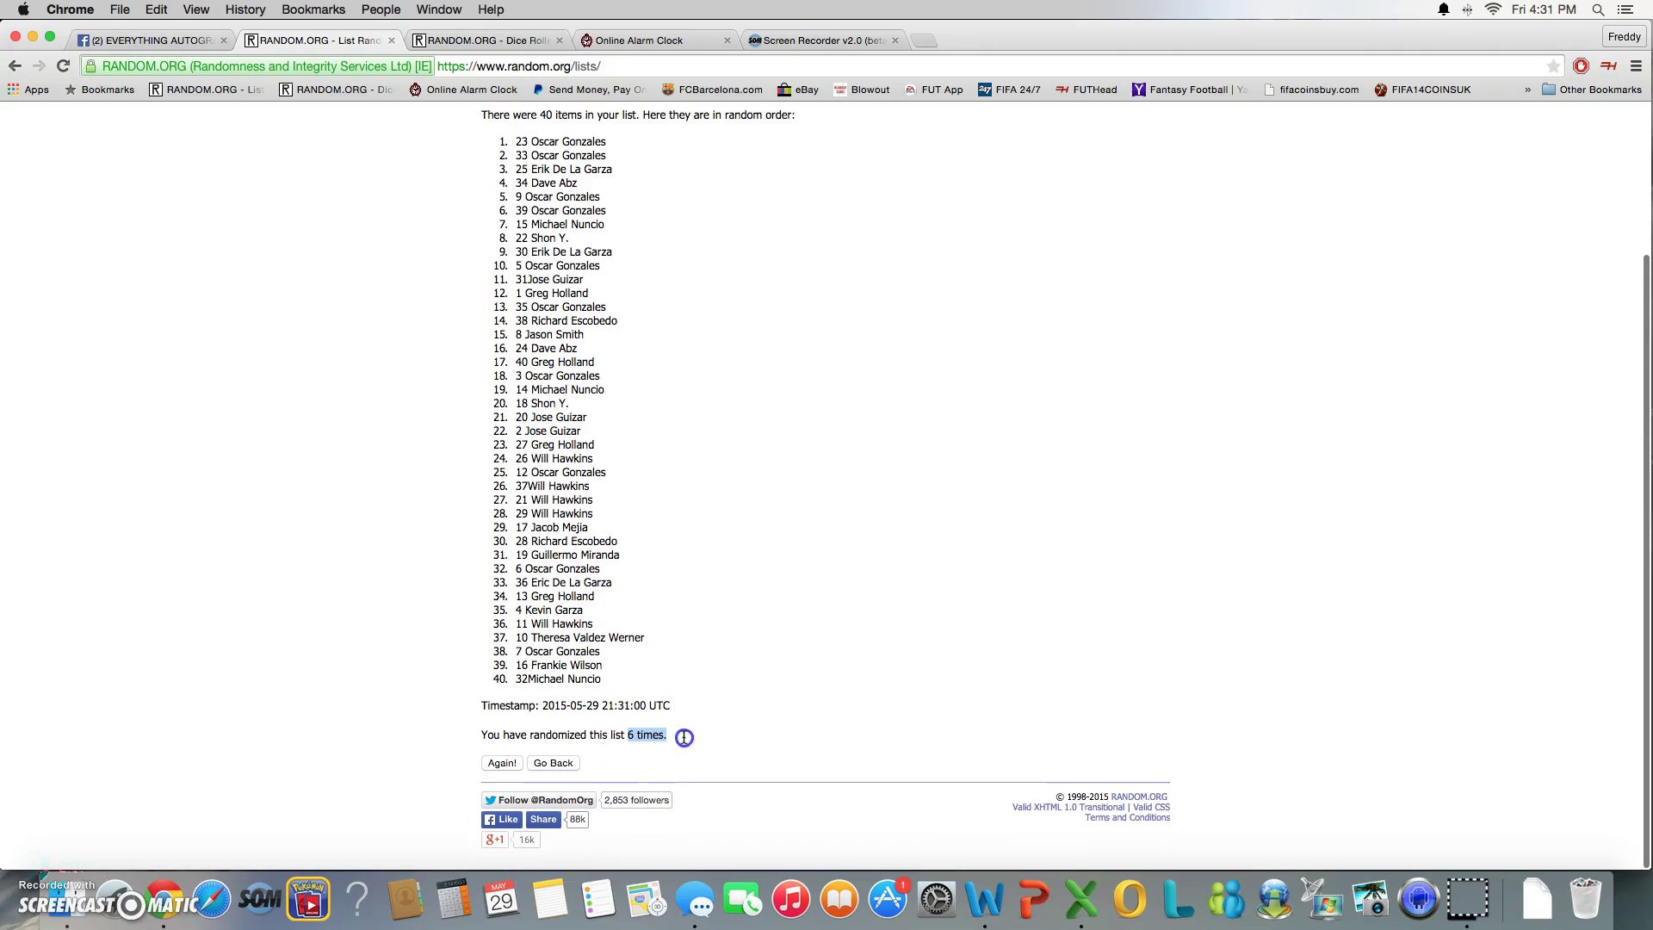
click(486, 39)
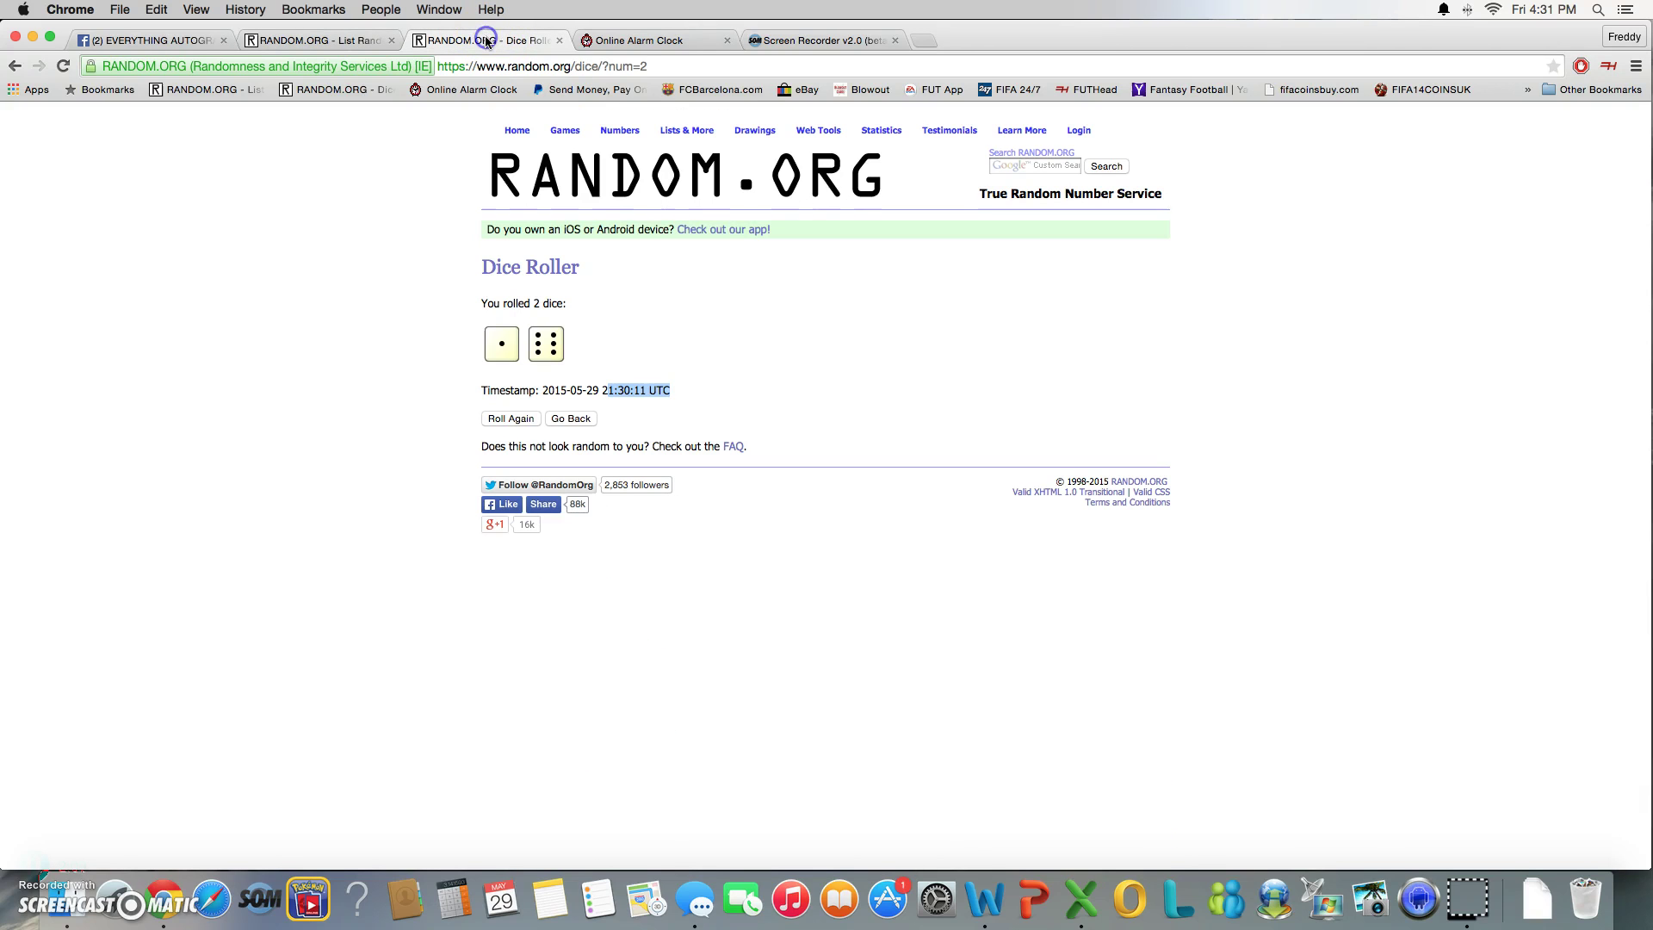
click(600, 47)
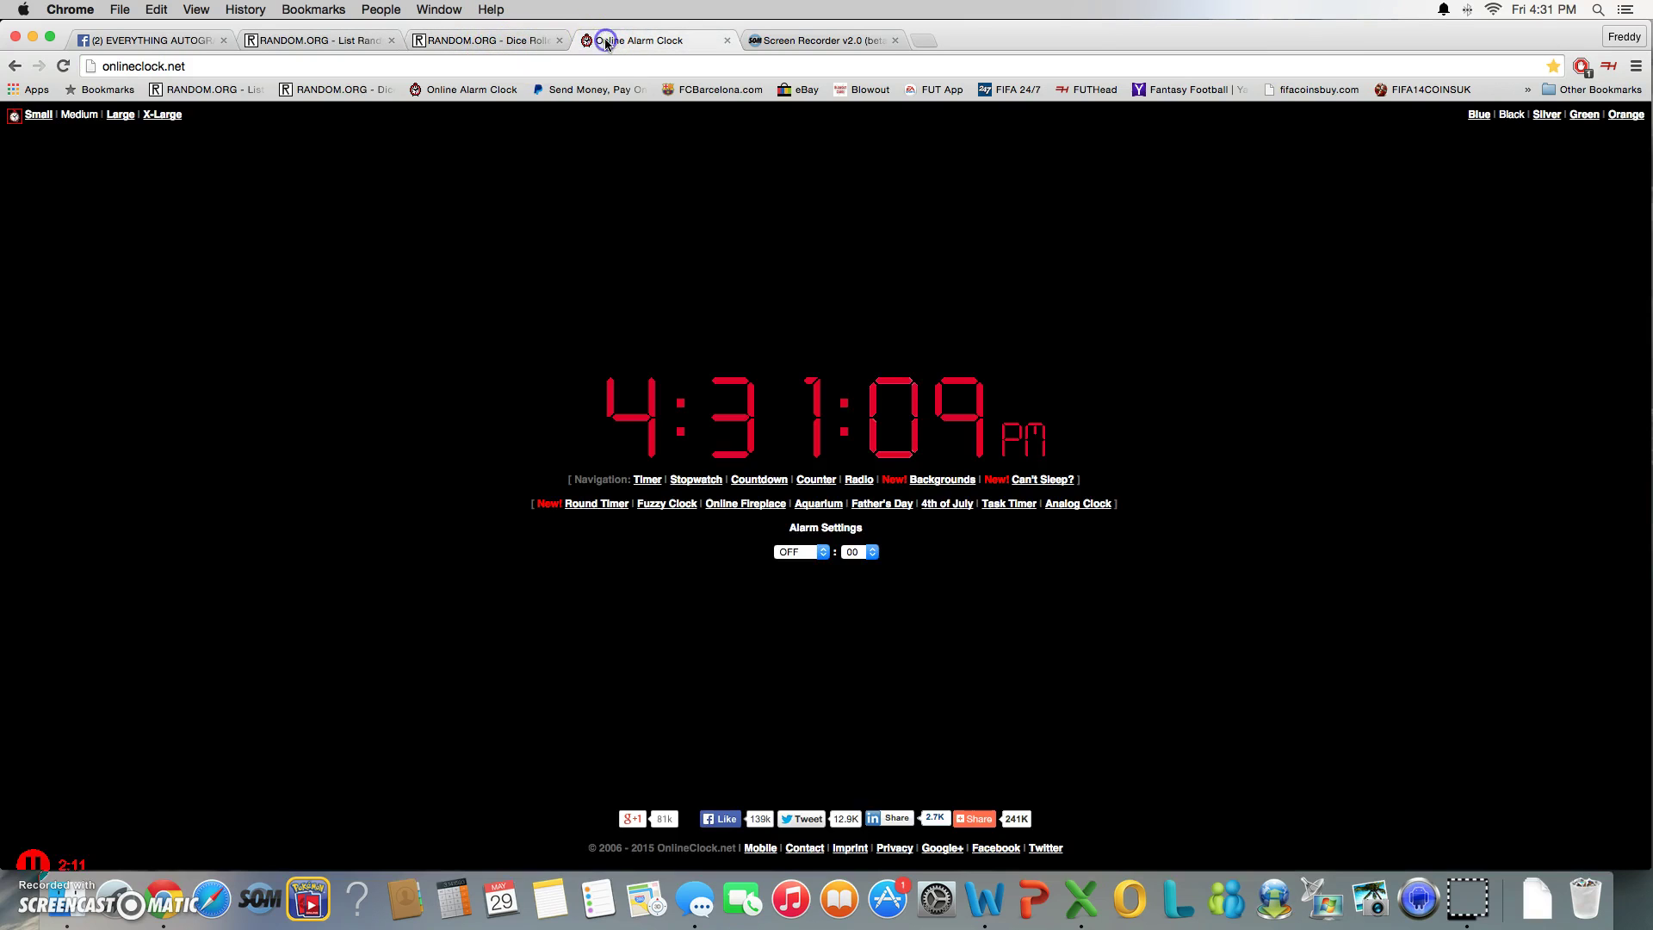
click(321, 40)
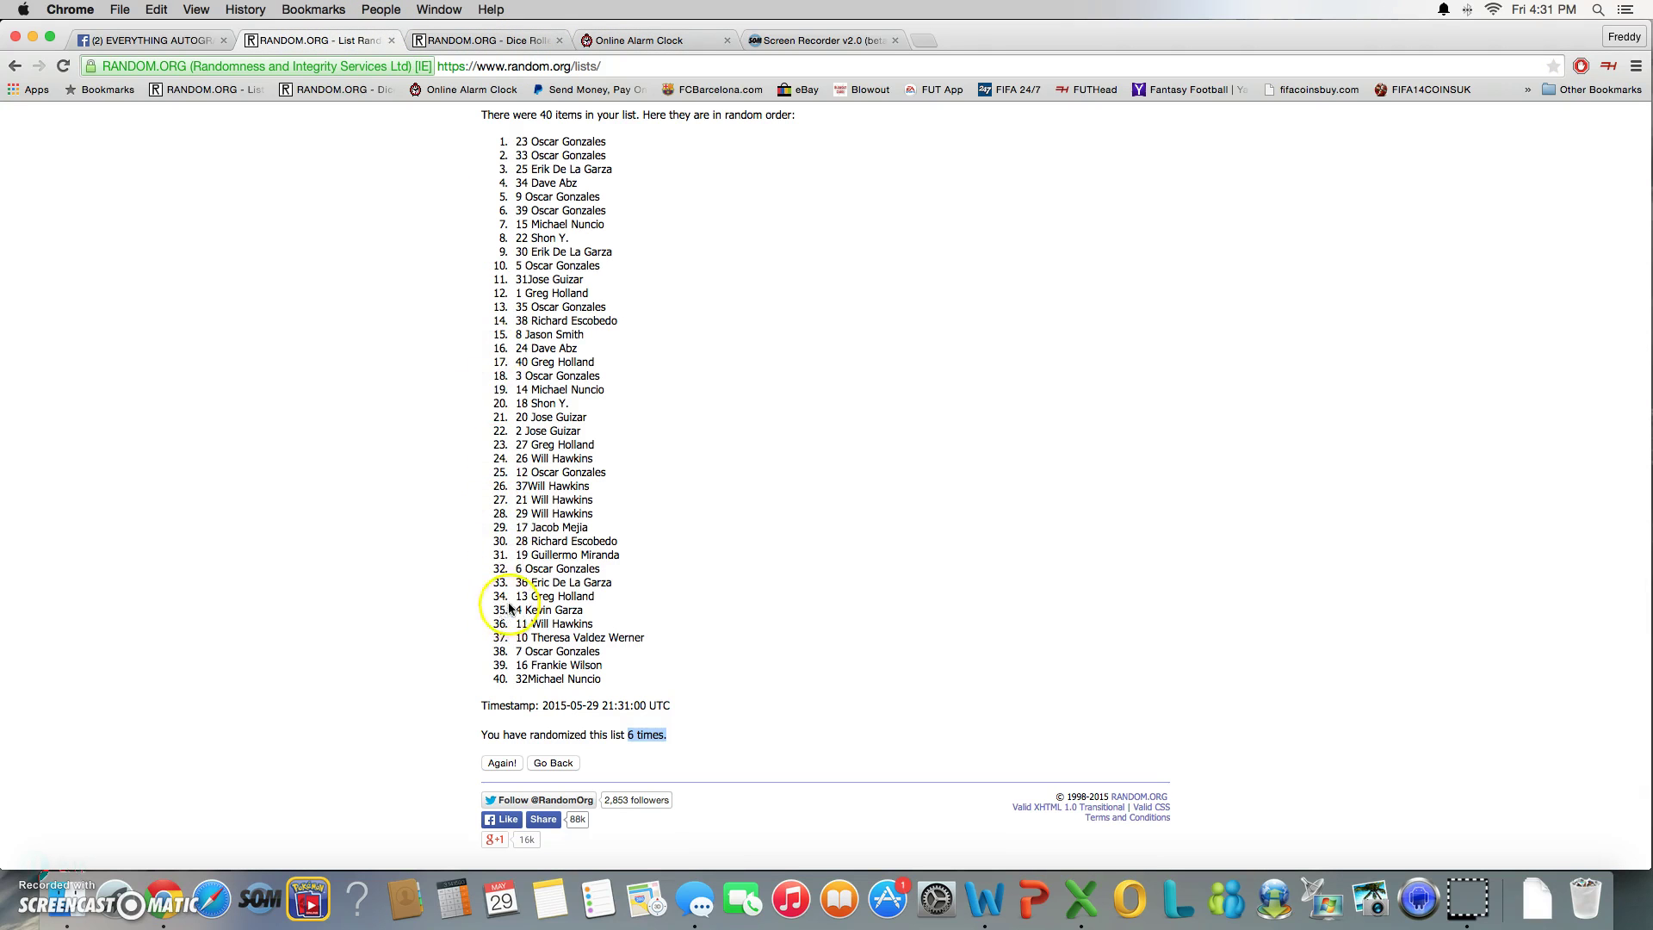
click(498, 760)
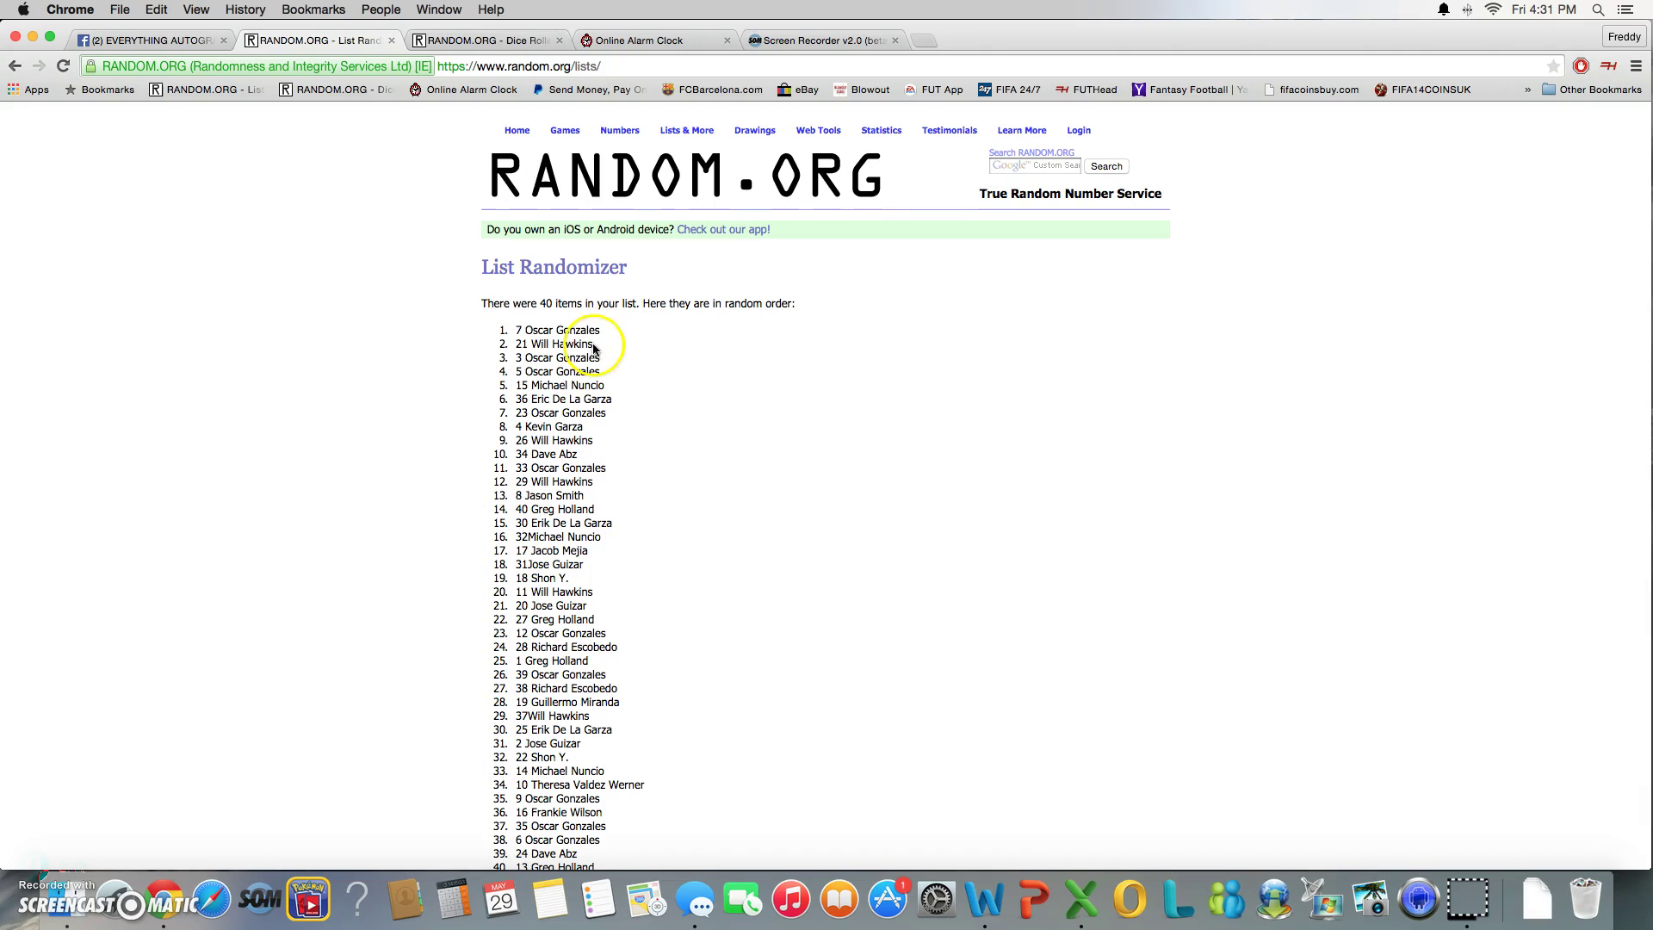
drag(605, 331, 492, 332)
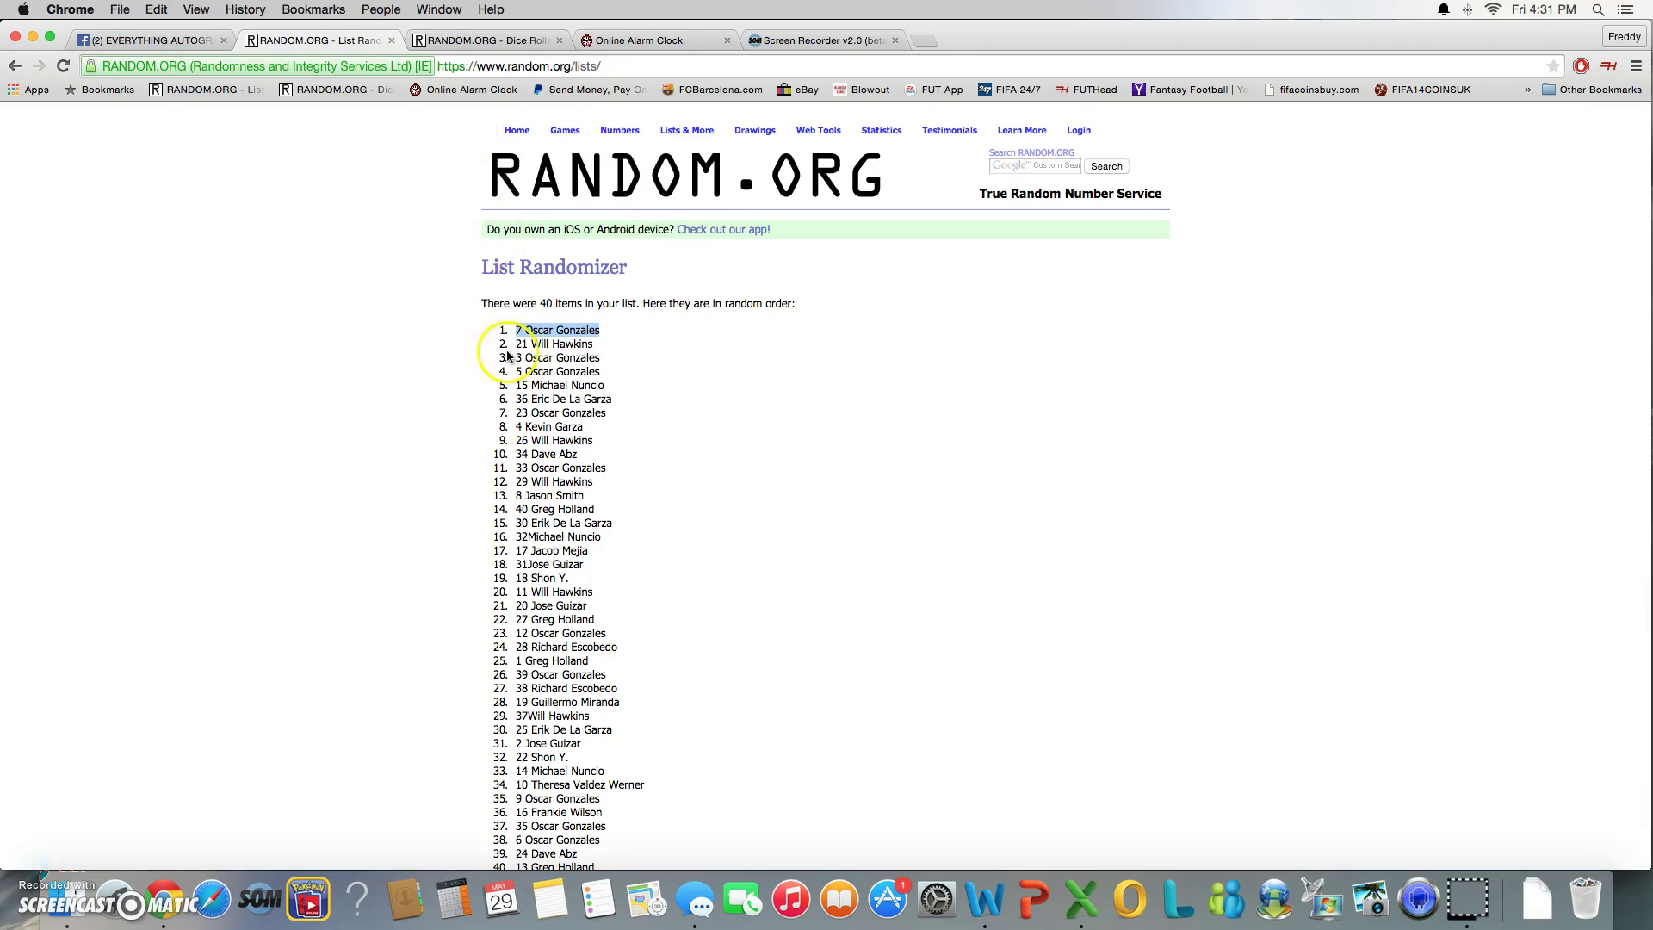
scroll(543, 504, down, 5)
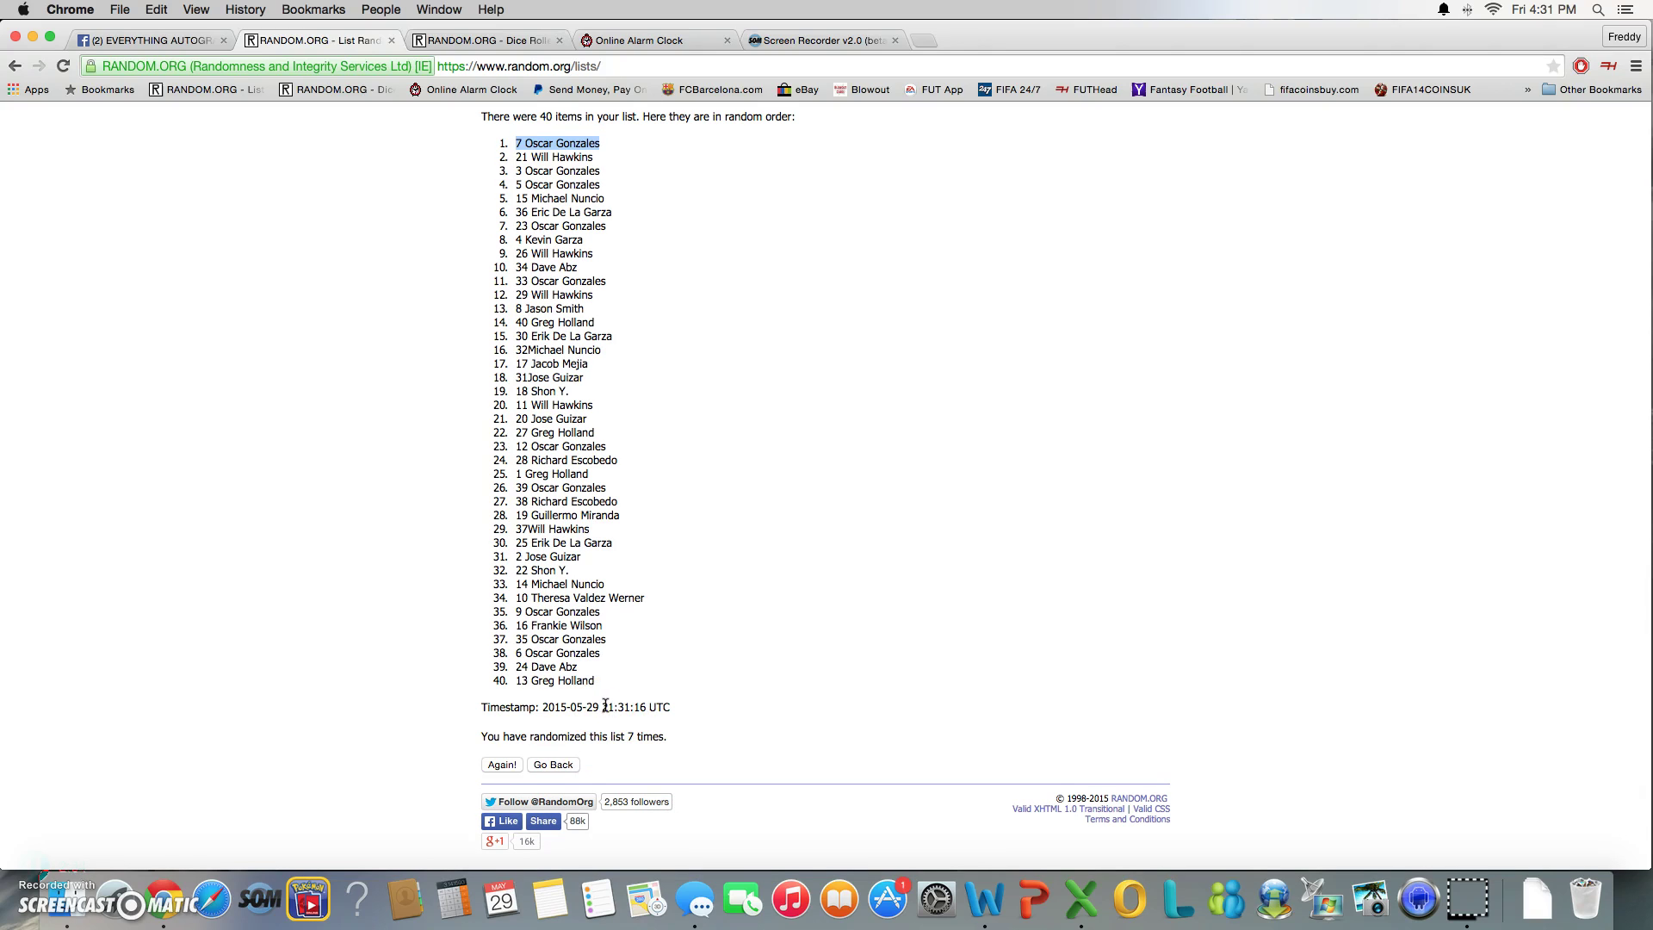
drag(602, 706, 667, 710)
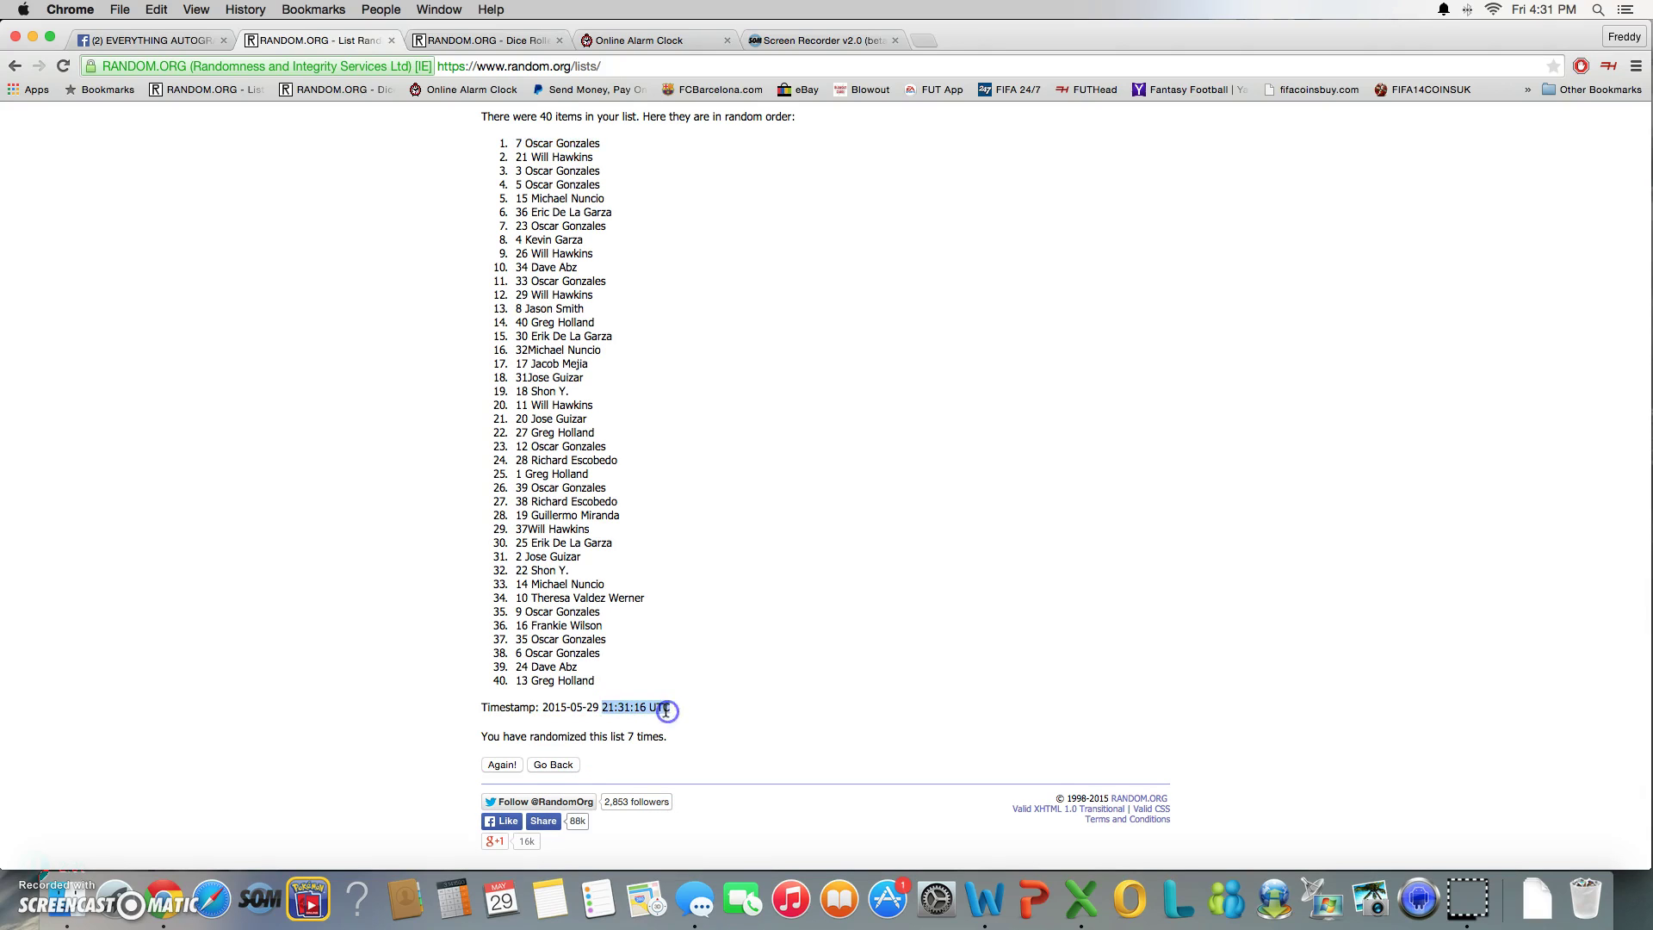
click(646, 738)
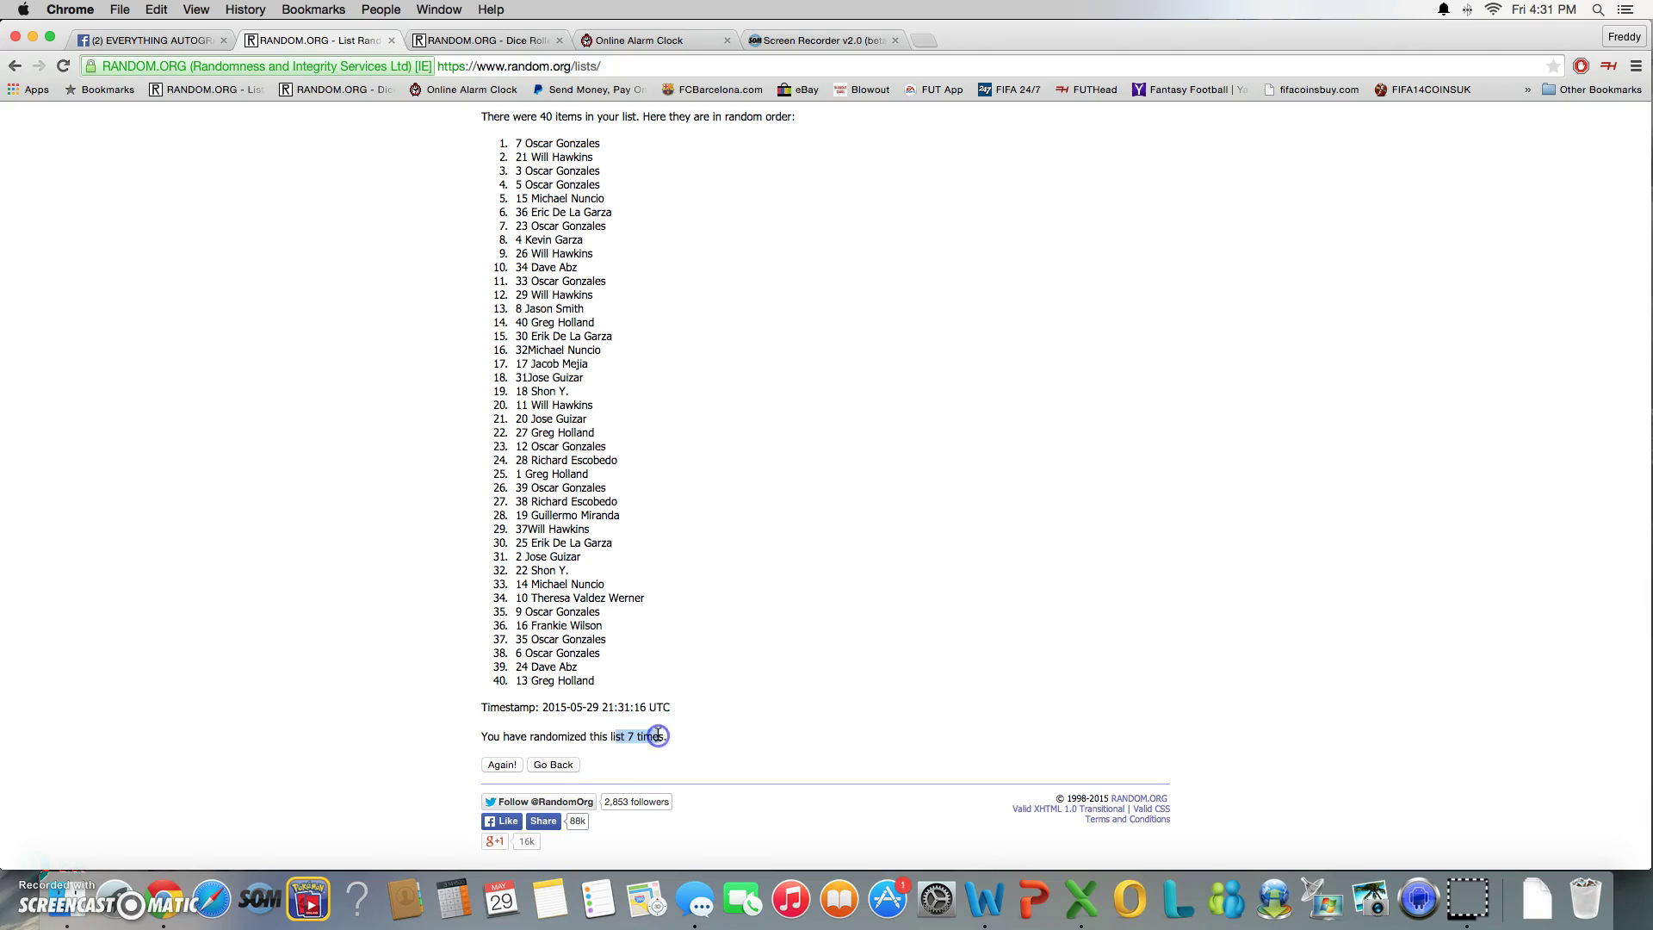
click(478, 39)
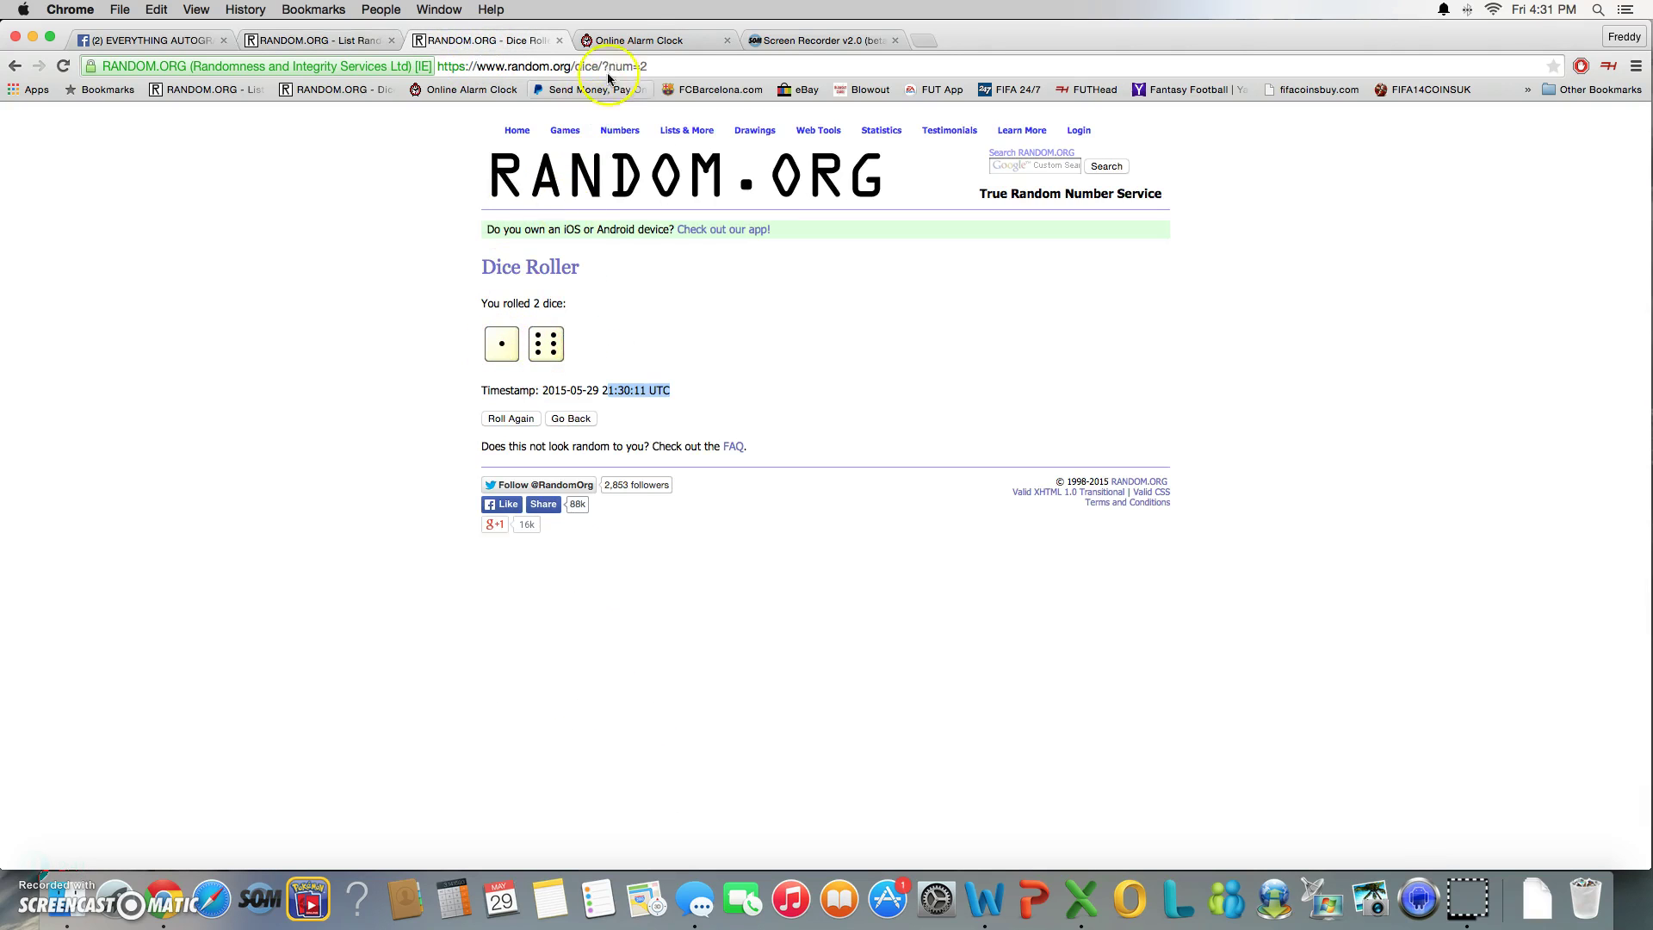
click(640, 40)
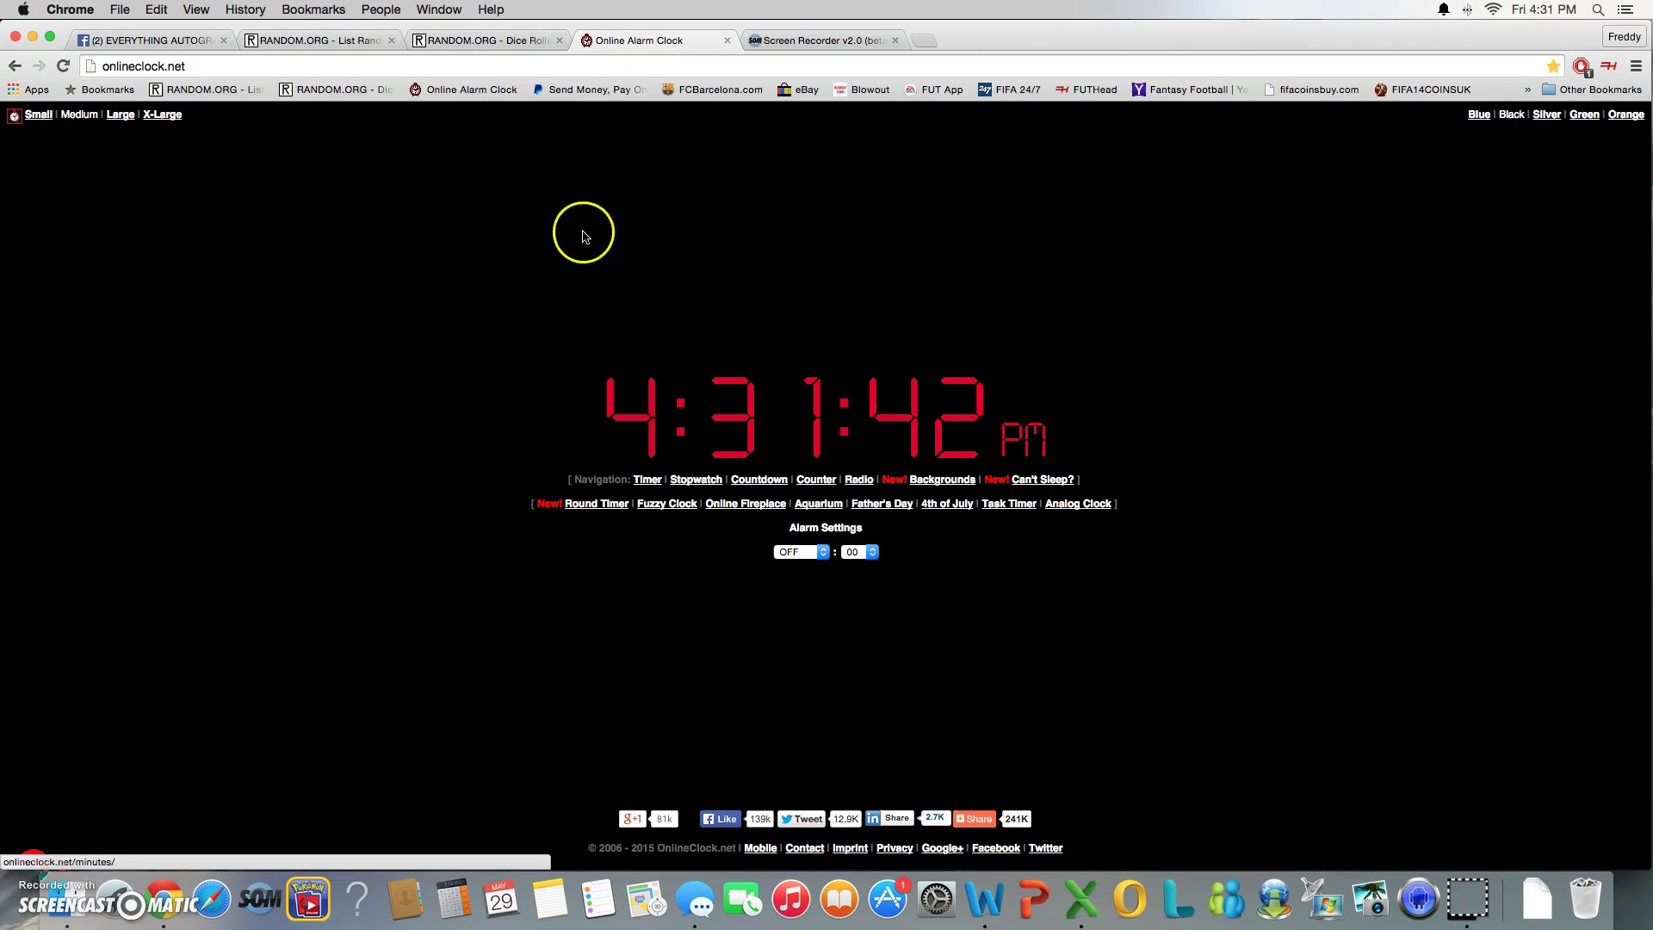
click(317, 41)
scroll(741, 202, up, 3)
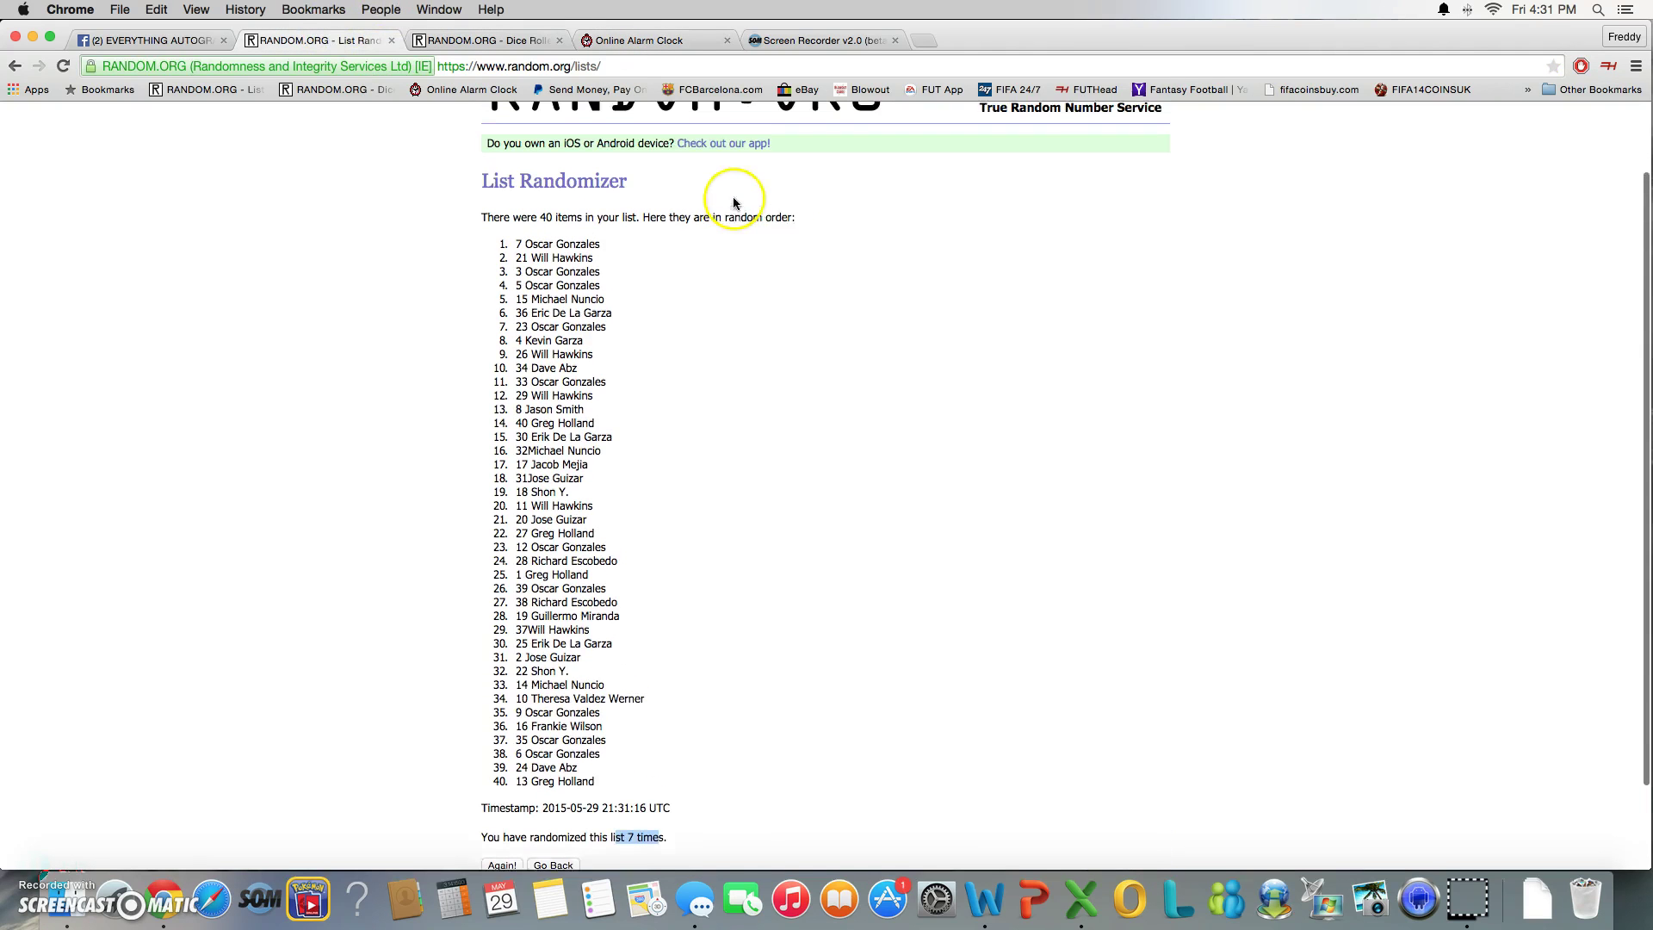
drag(599, 259, 577, 265)
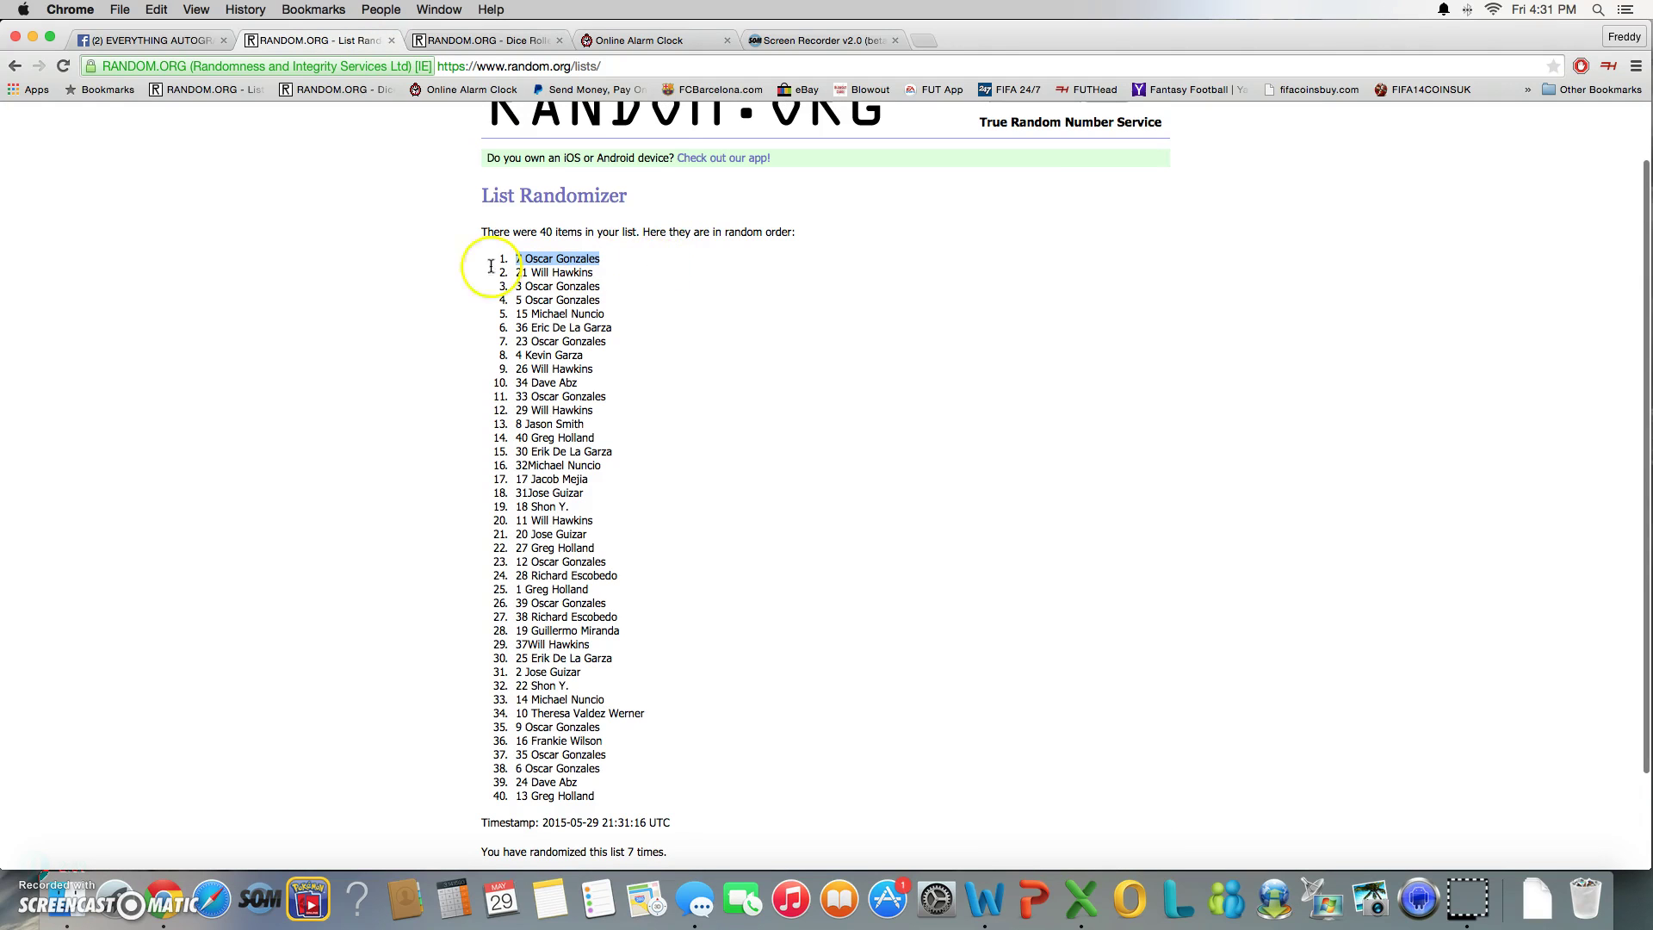
scroll(323, 233, down, 1)
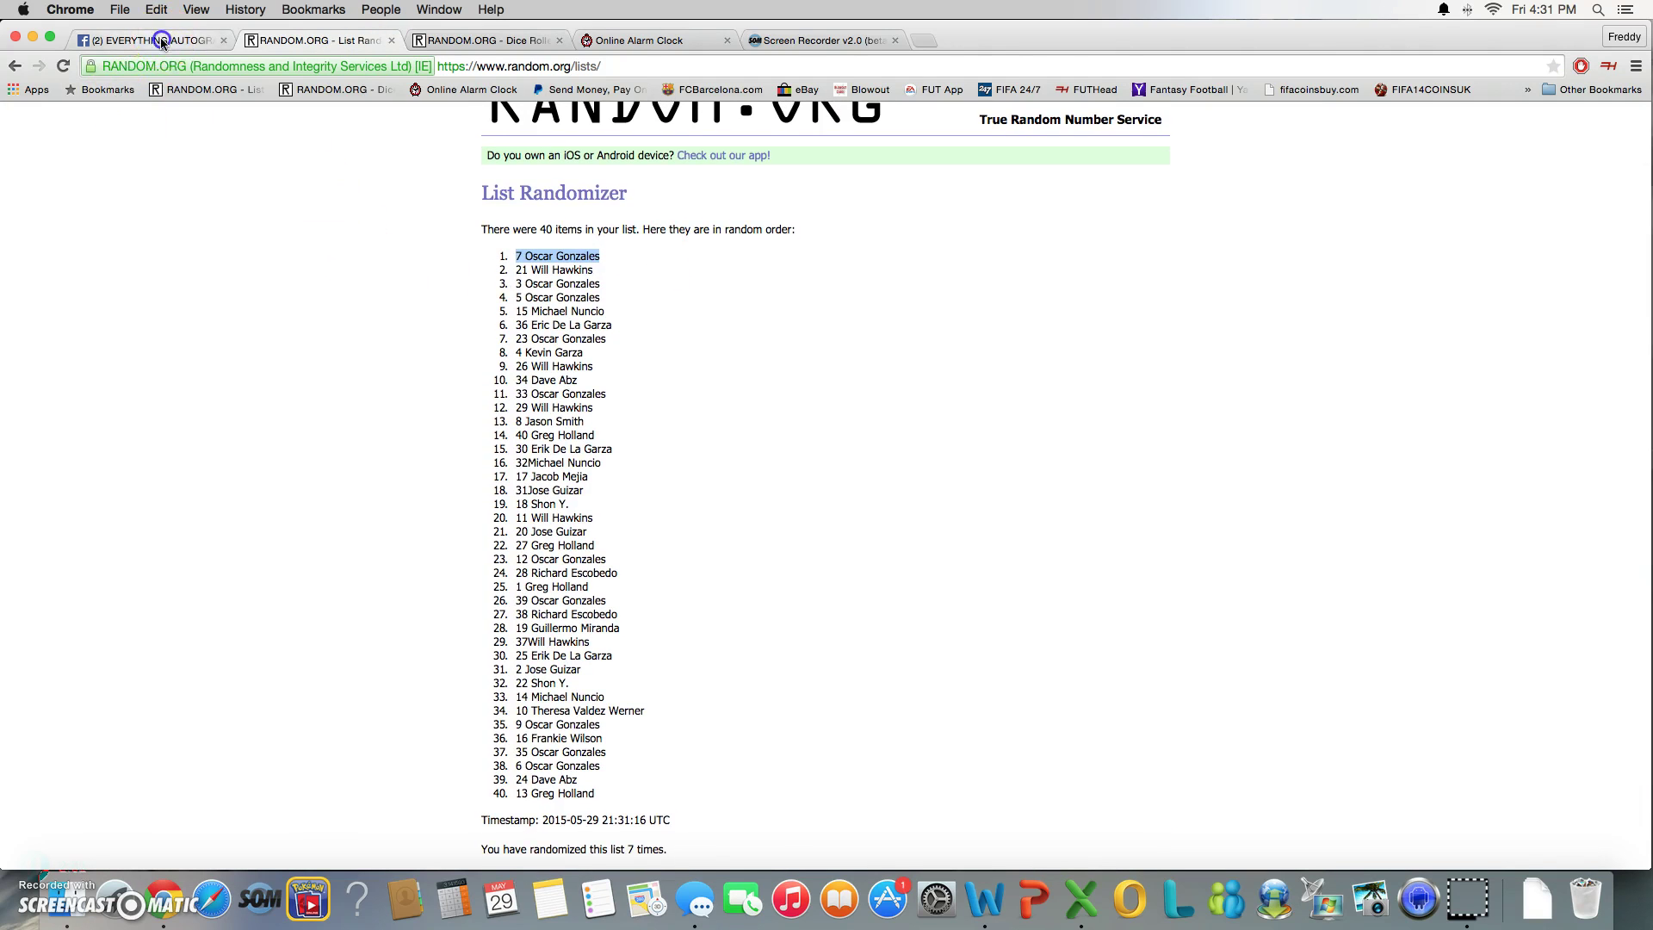
Post 'done' at the end of the Facebook thread, then check the clock reading 4:32
click(149, 41)
click(604, 534)
scroll(604, 536, down, 10)
scroll(604, 535, down, 10)
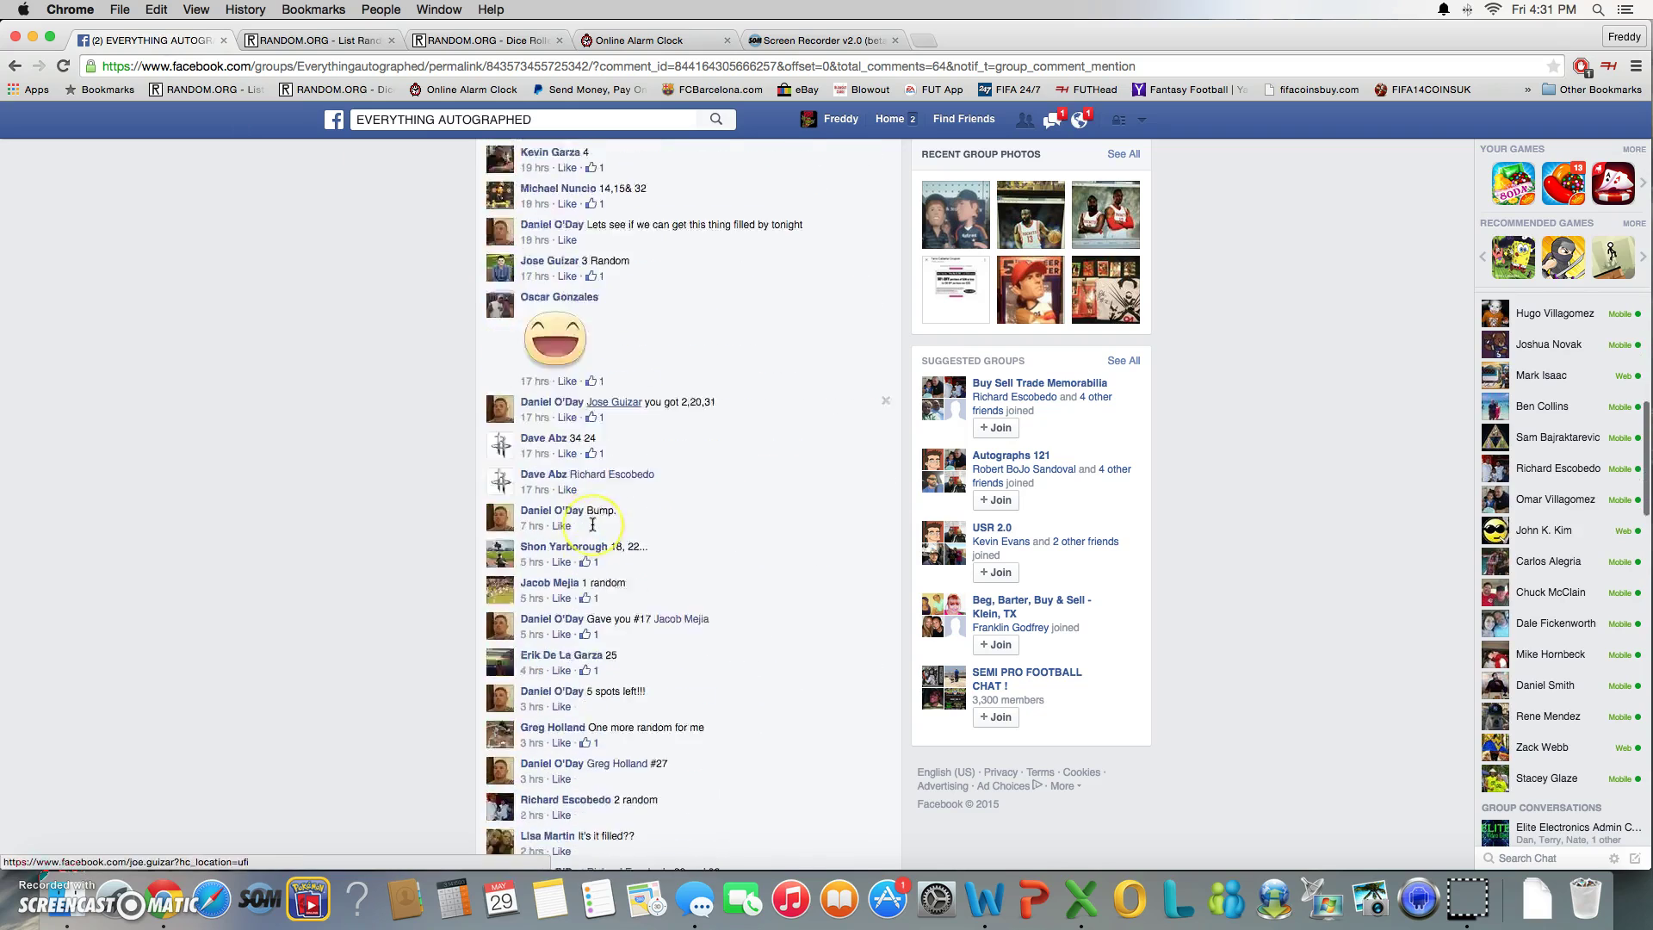
scroll(604, 535, down, 10)
scroll(595, 522, down, 8)
scroll(591, 526, down, 10)
scroll(592, 526, down, 10)
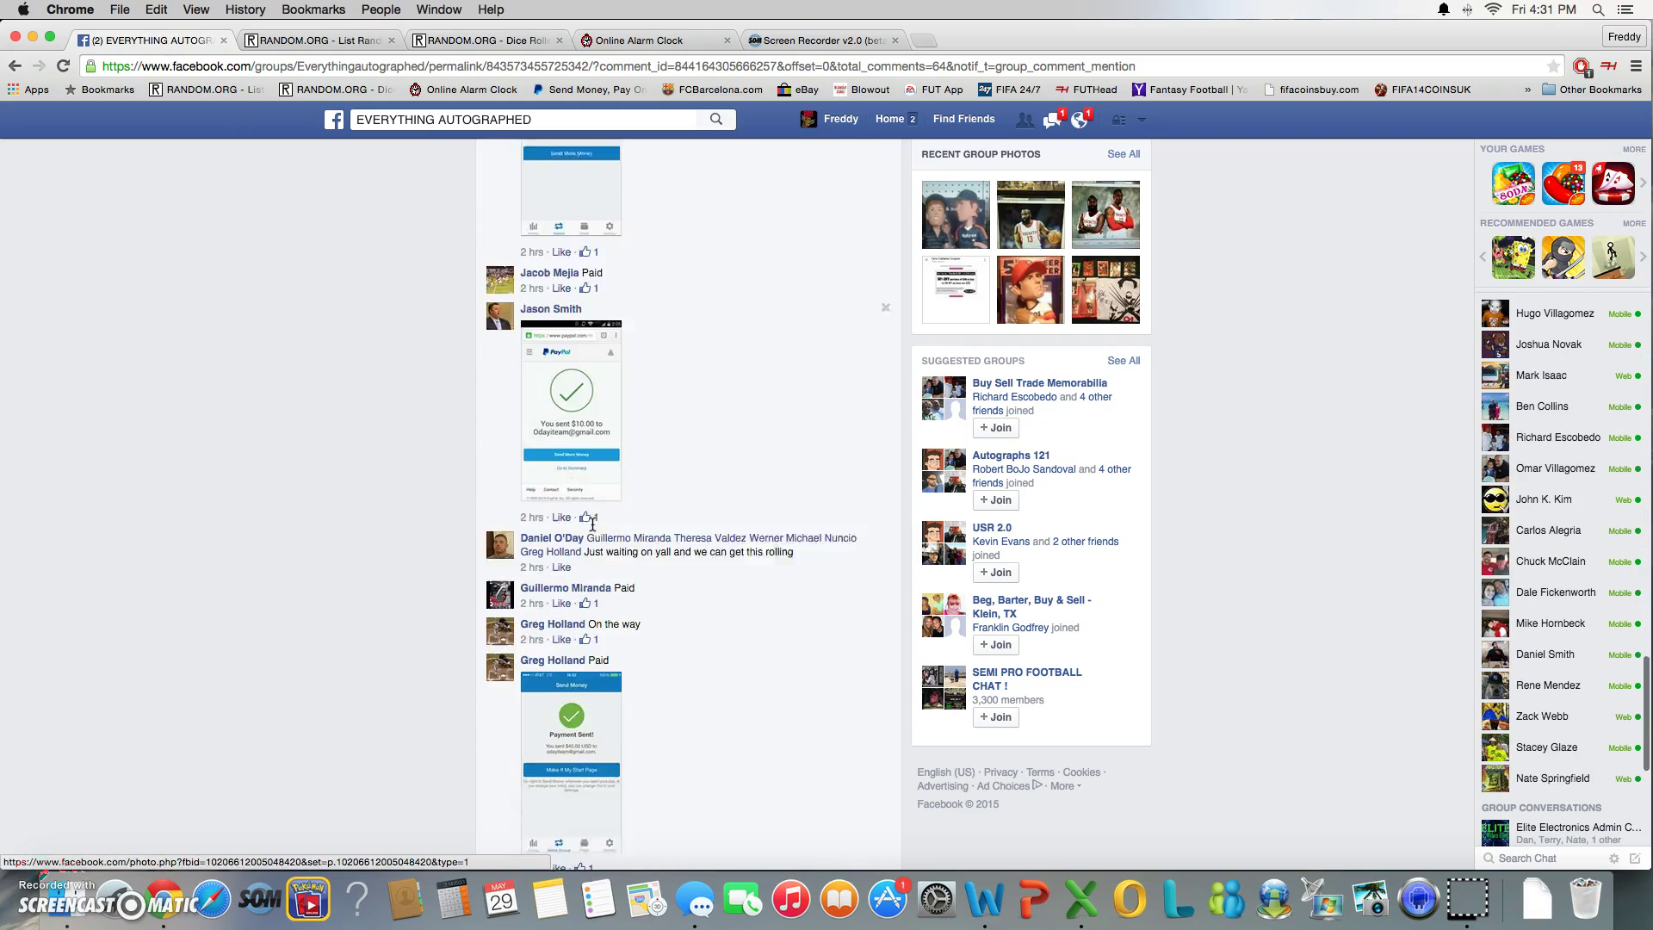
scroll(592, 525, down, 10)
scroll(593, 525, down, 8)
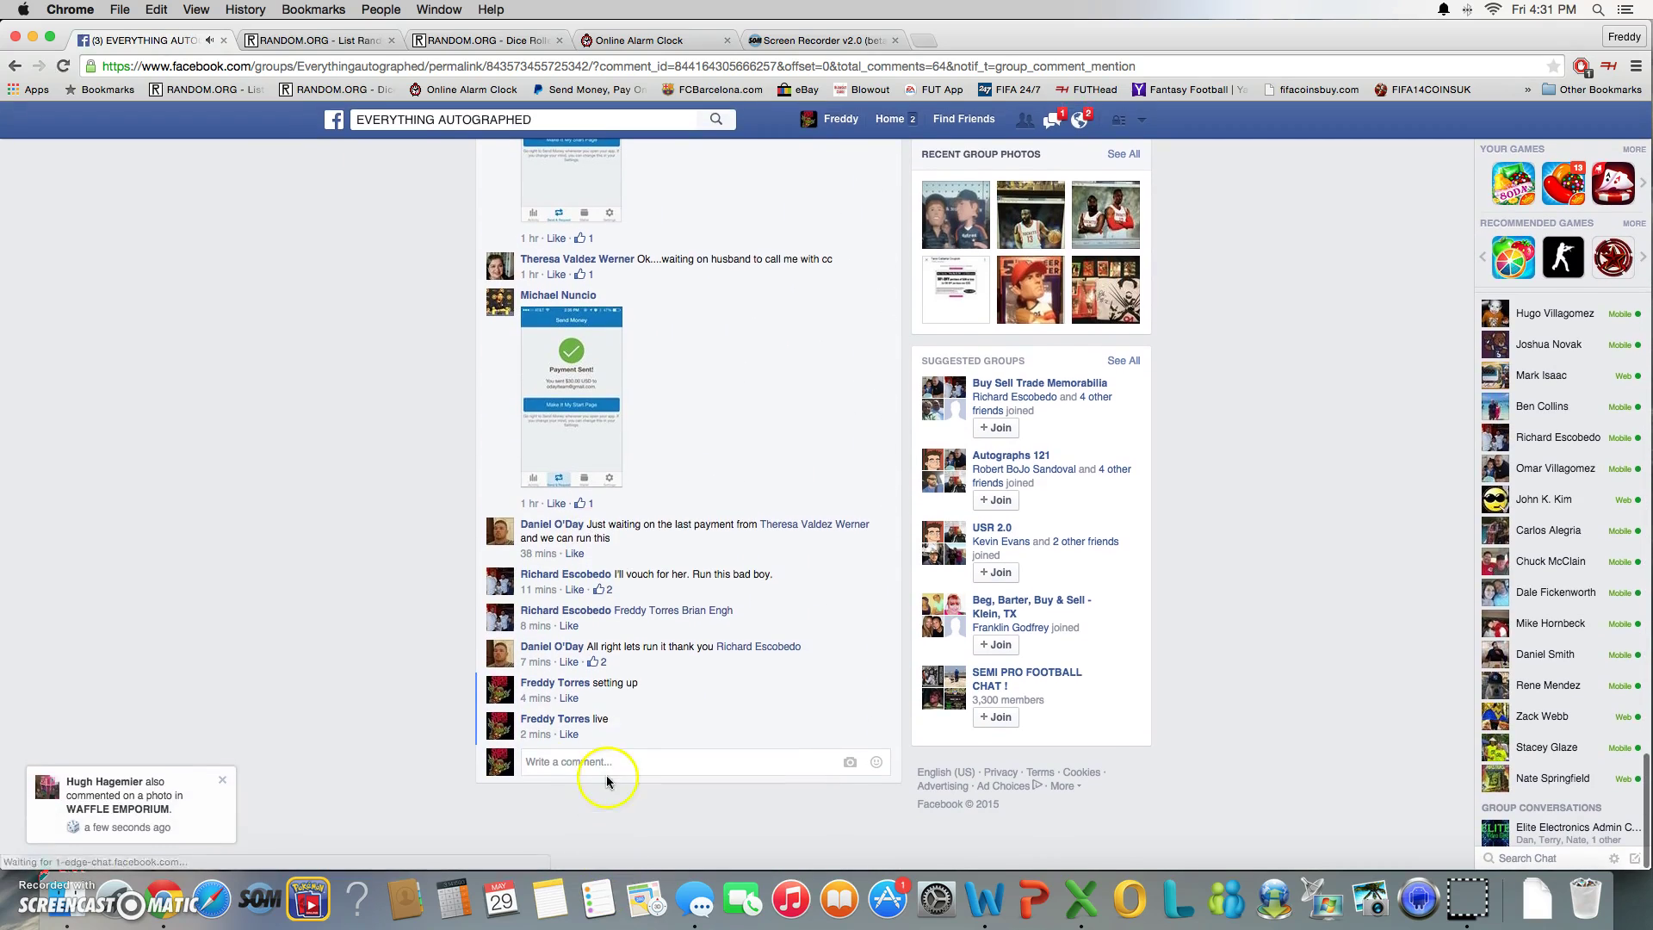
click(607, 763)
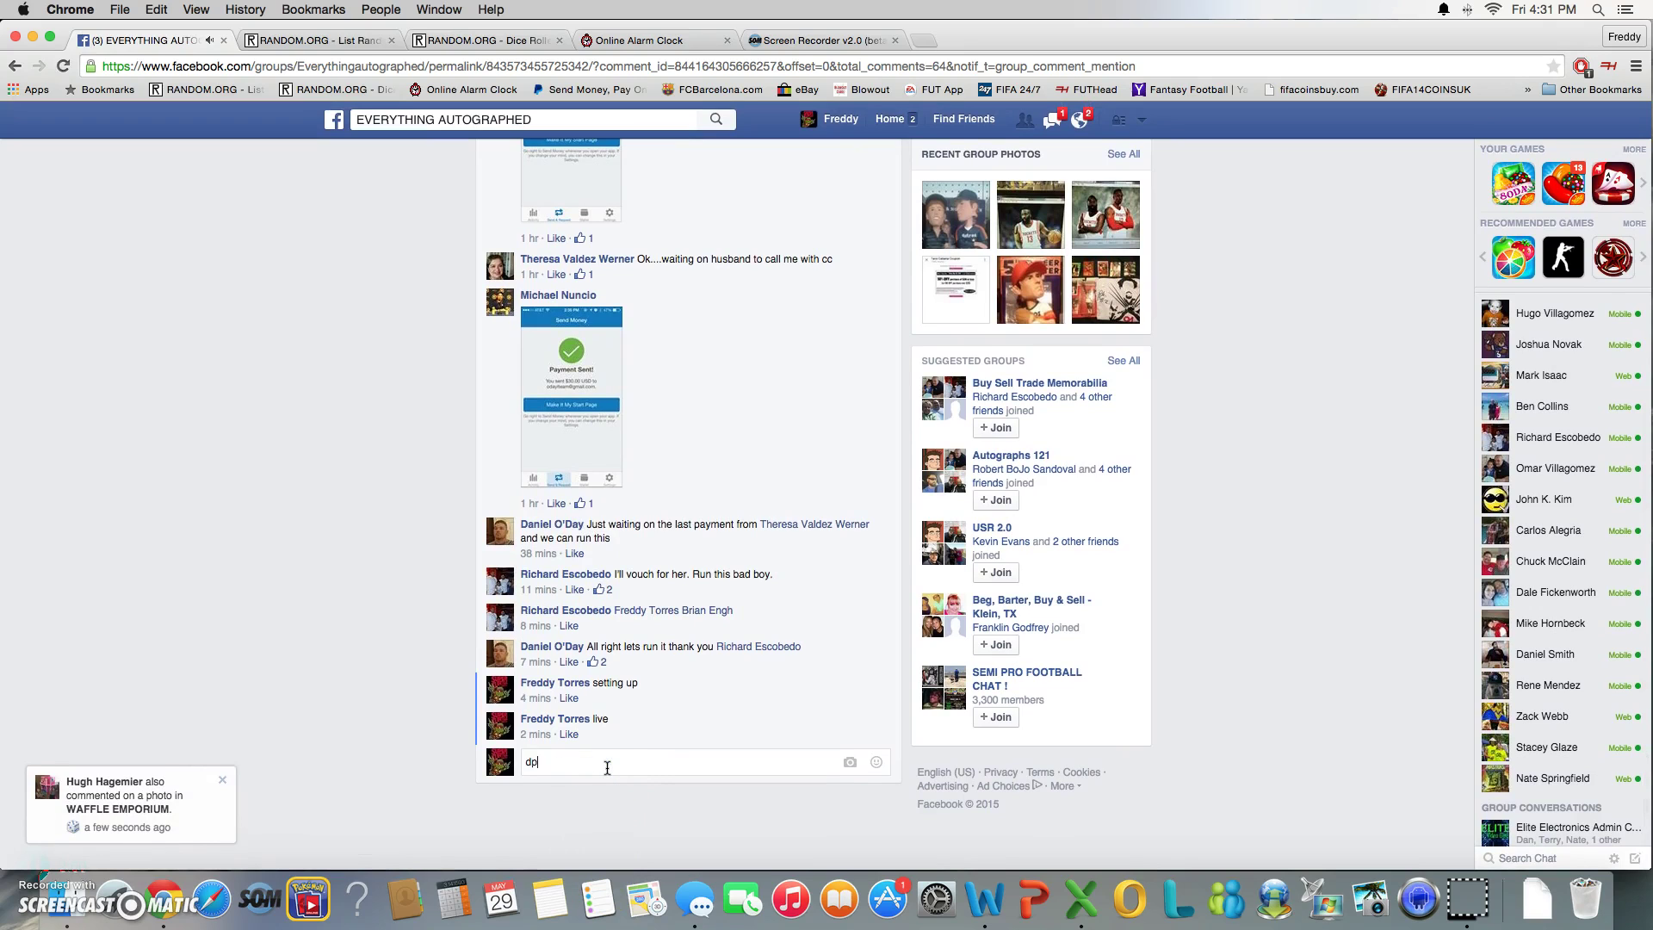
key(Return)
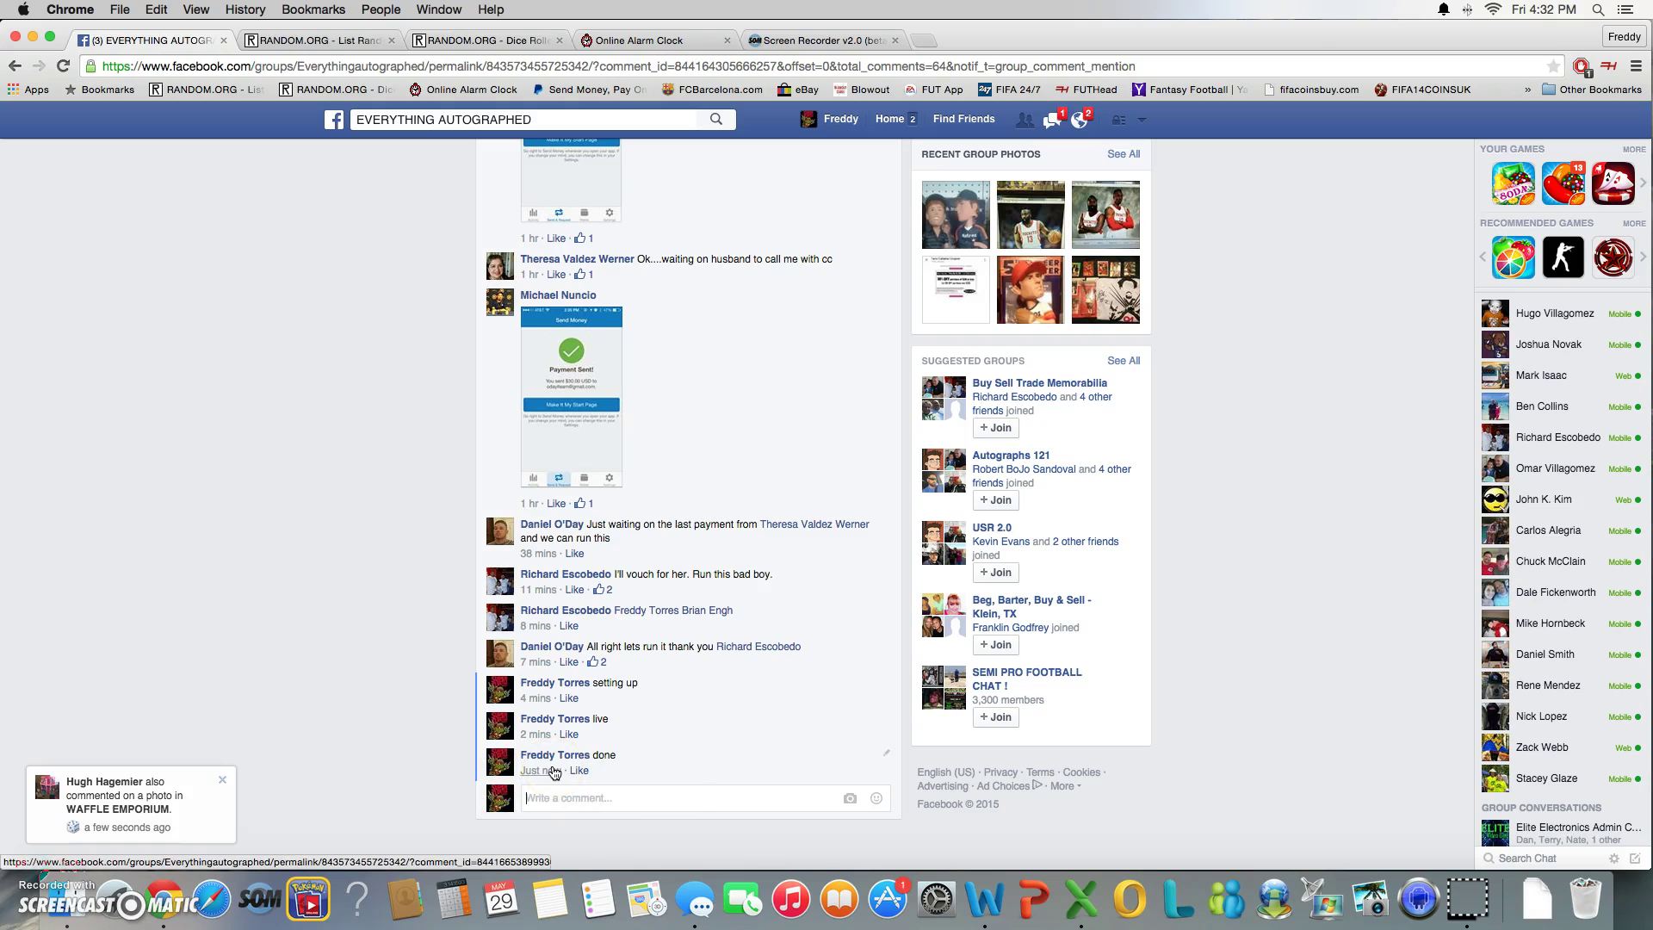
mouse_move(540, 771)
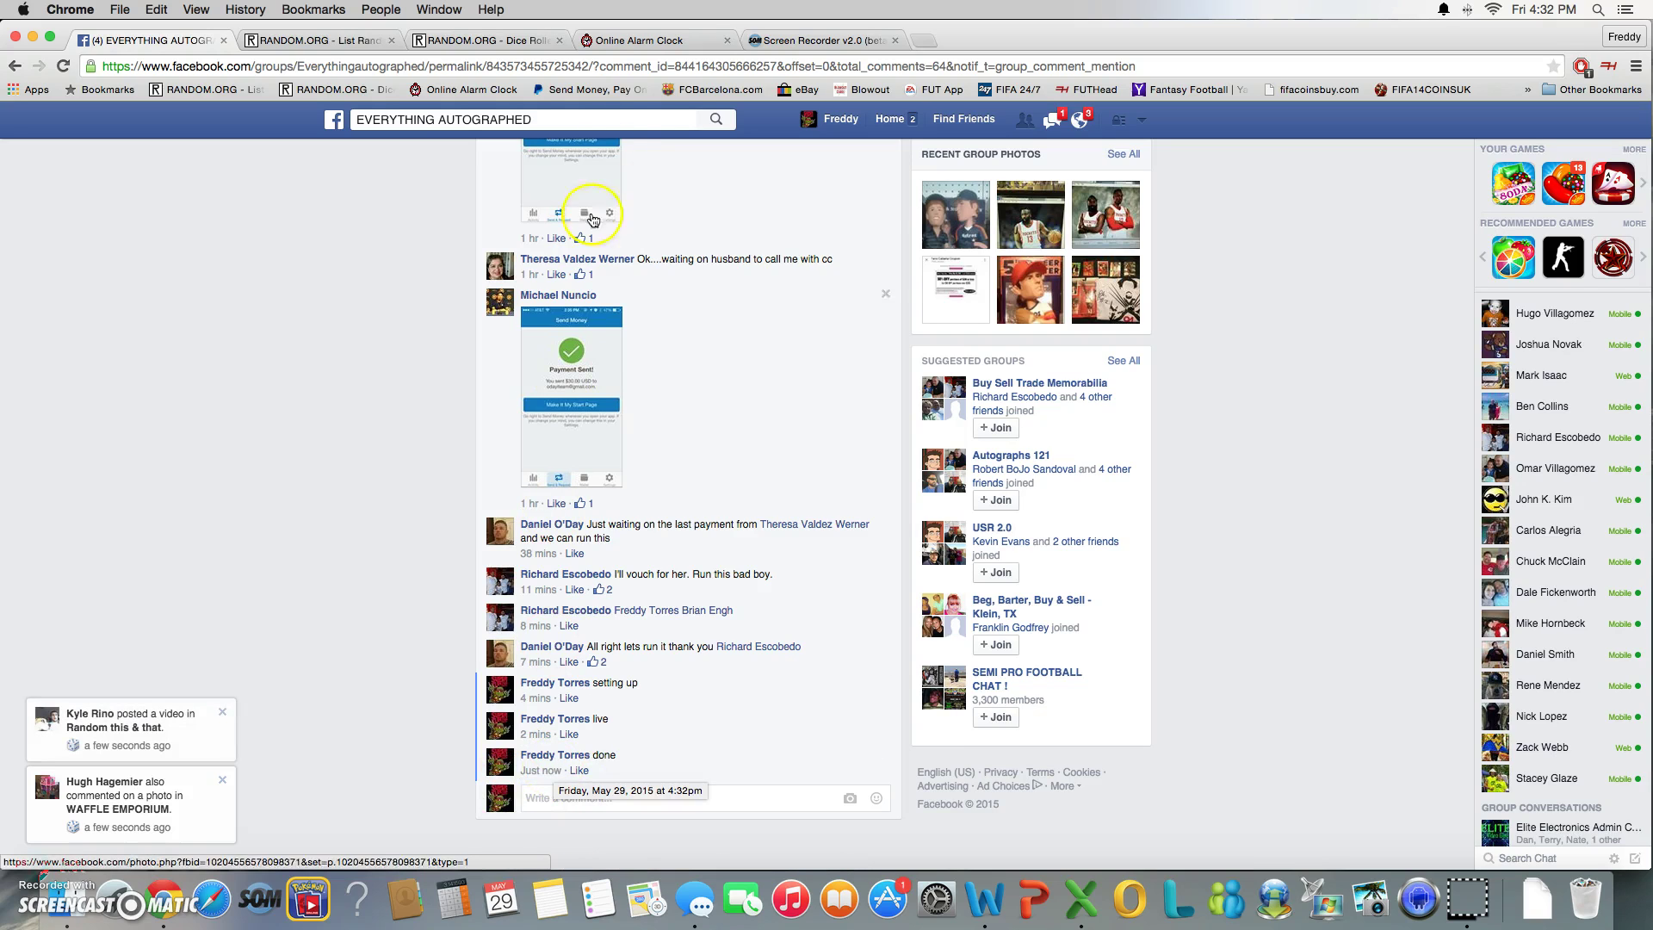
click(646, 38)
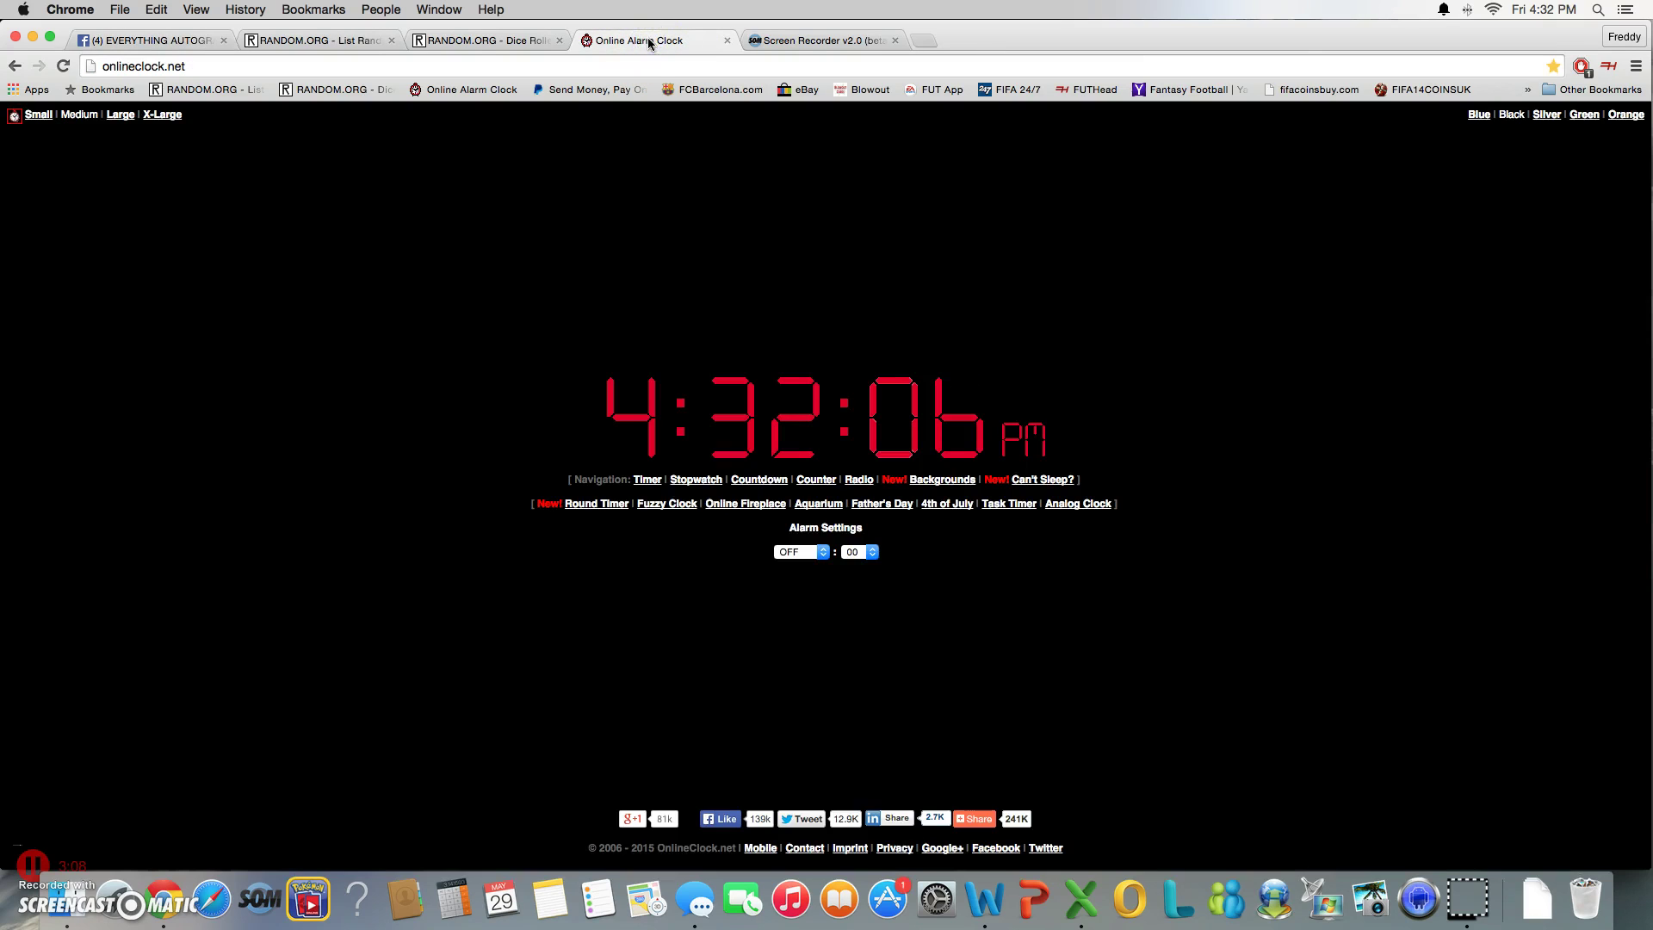